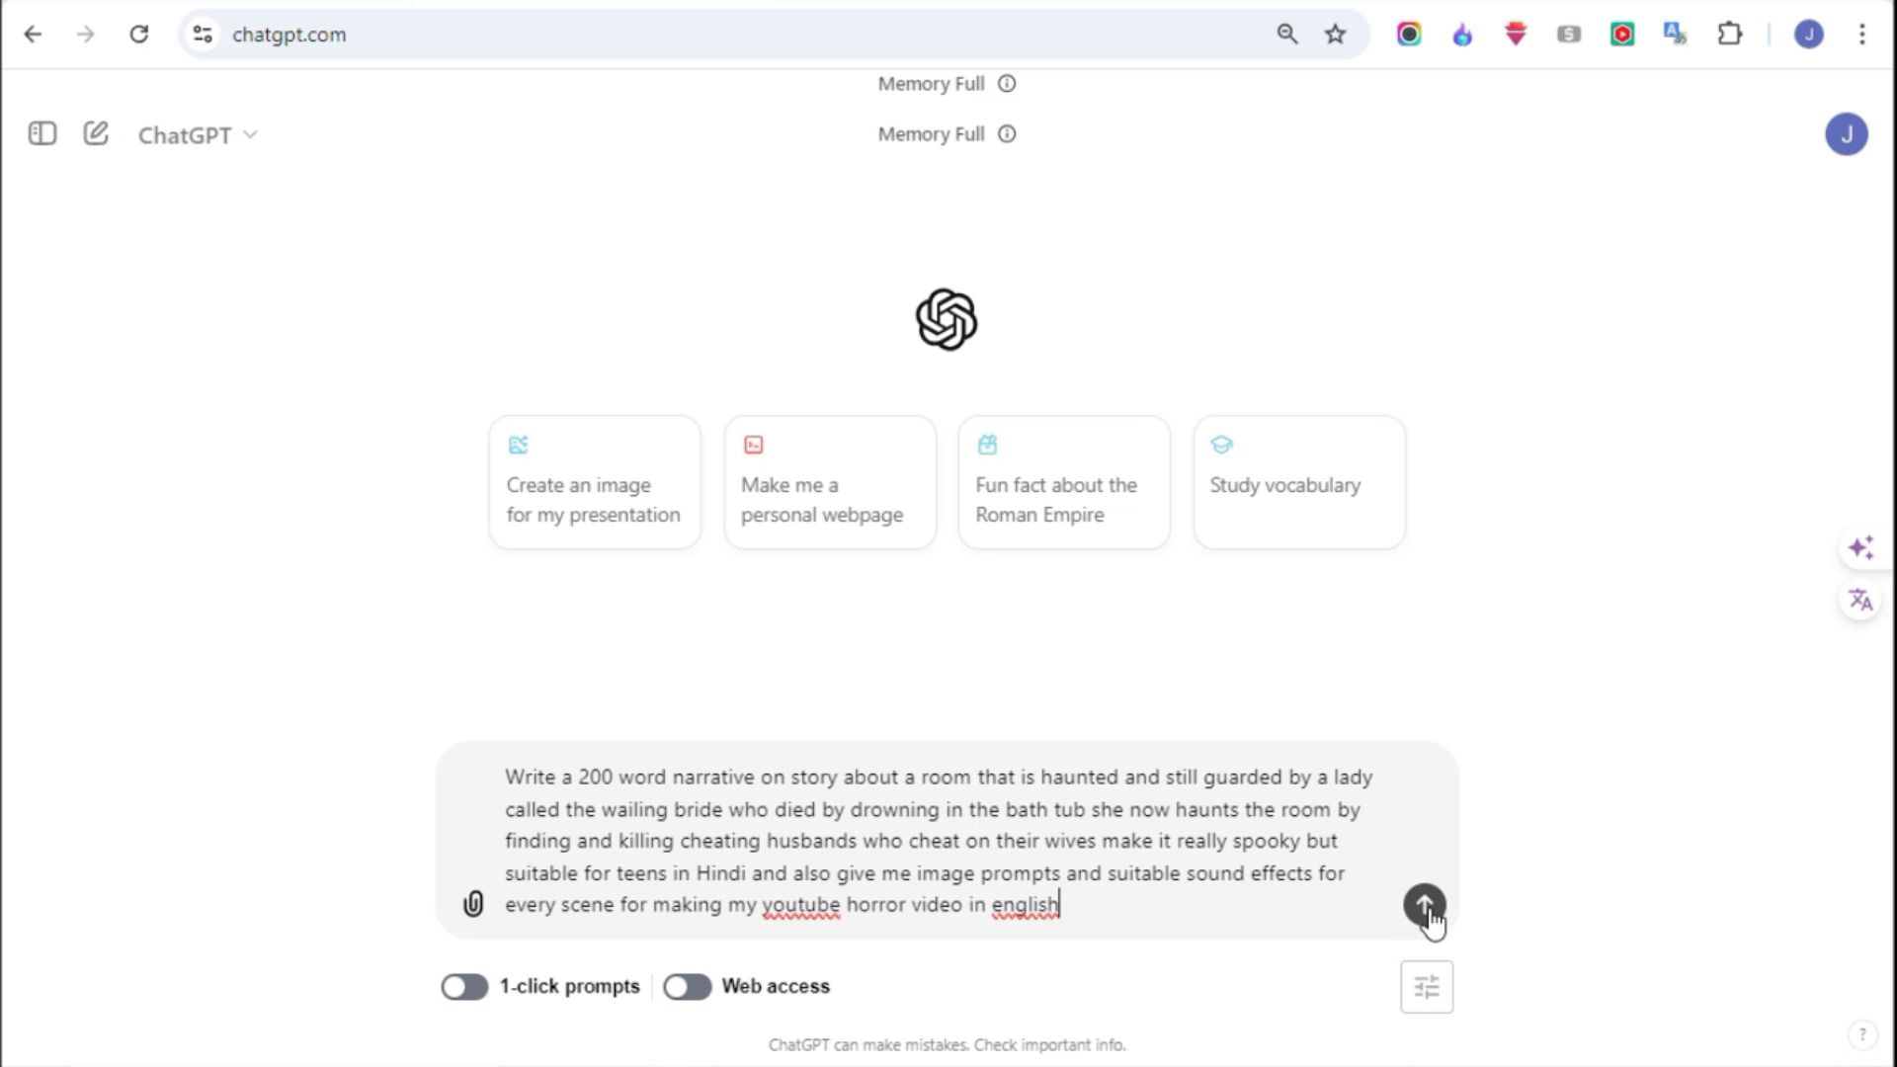
- Submit the haunted-room story request and review the Hindi narrative plus Scene 1's image prompt and sound effects
{"action": "left_click", "coordinate": [1424, 905]}
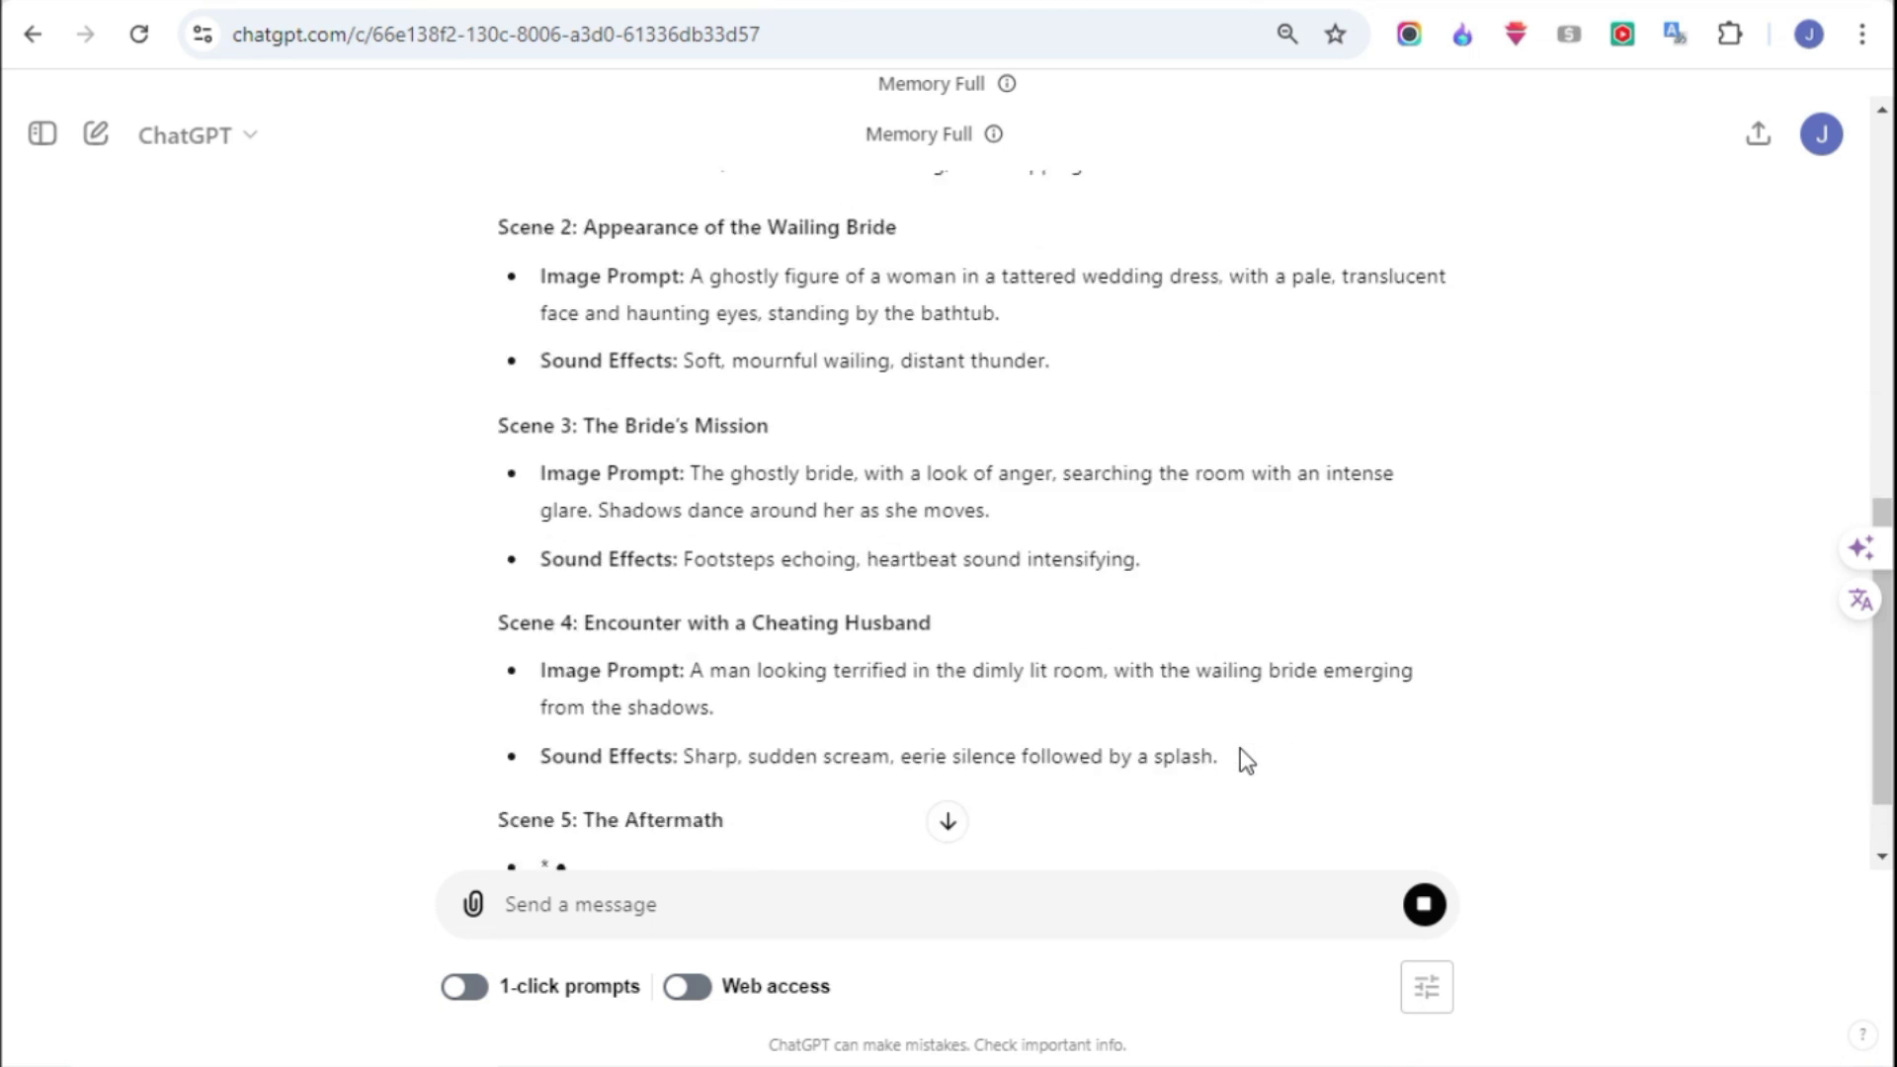
{"action": "scroll", "coordinate": [504, 419], "scroll_direction": "up", "scroll_amount": 10}
{"action": "left_click_drag", "start_coordinate": [504, 419], "coordinate": [807, 681]}
{"action": "scroll", "coordinate": [806, 682], "scroll_direction": "down", "scroll_amount": 5}
{"action": "left_click_drag", "start_coordinate": [562, 386], "coordinate": [1049, 482]}
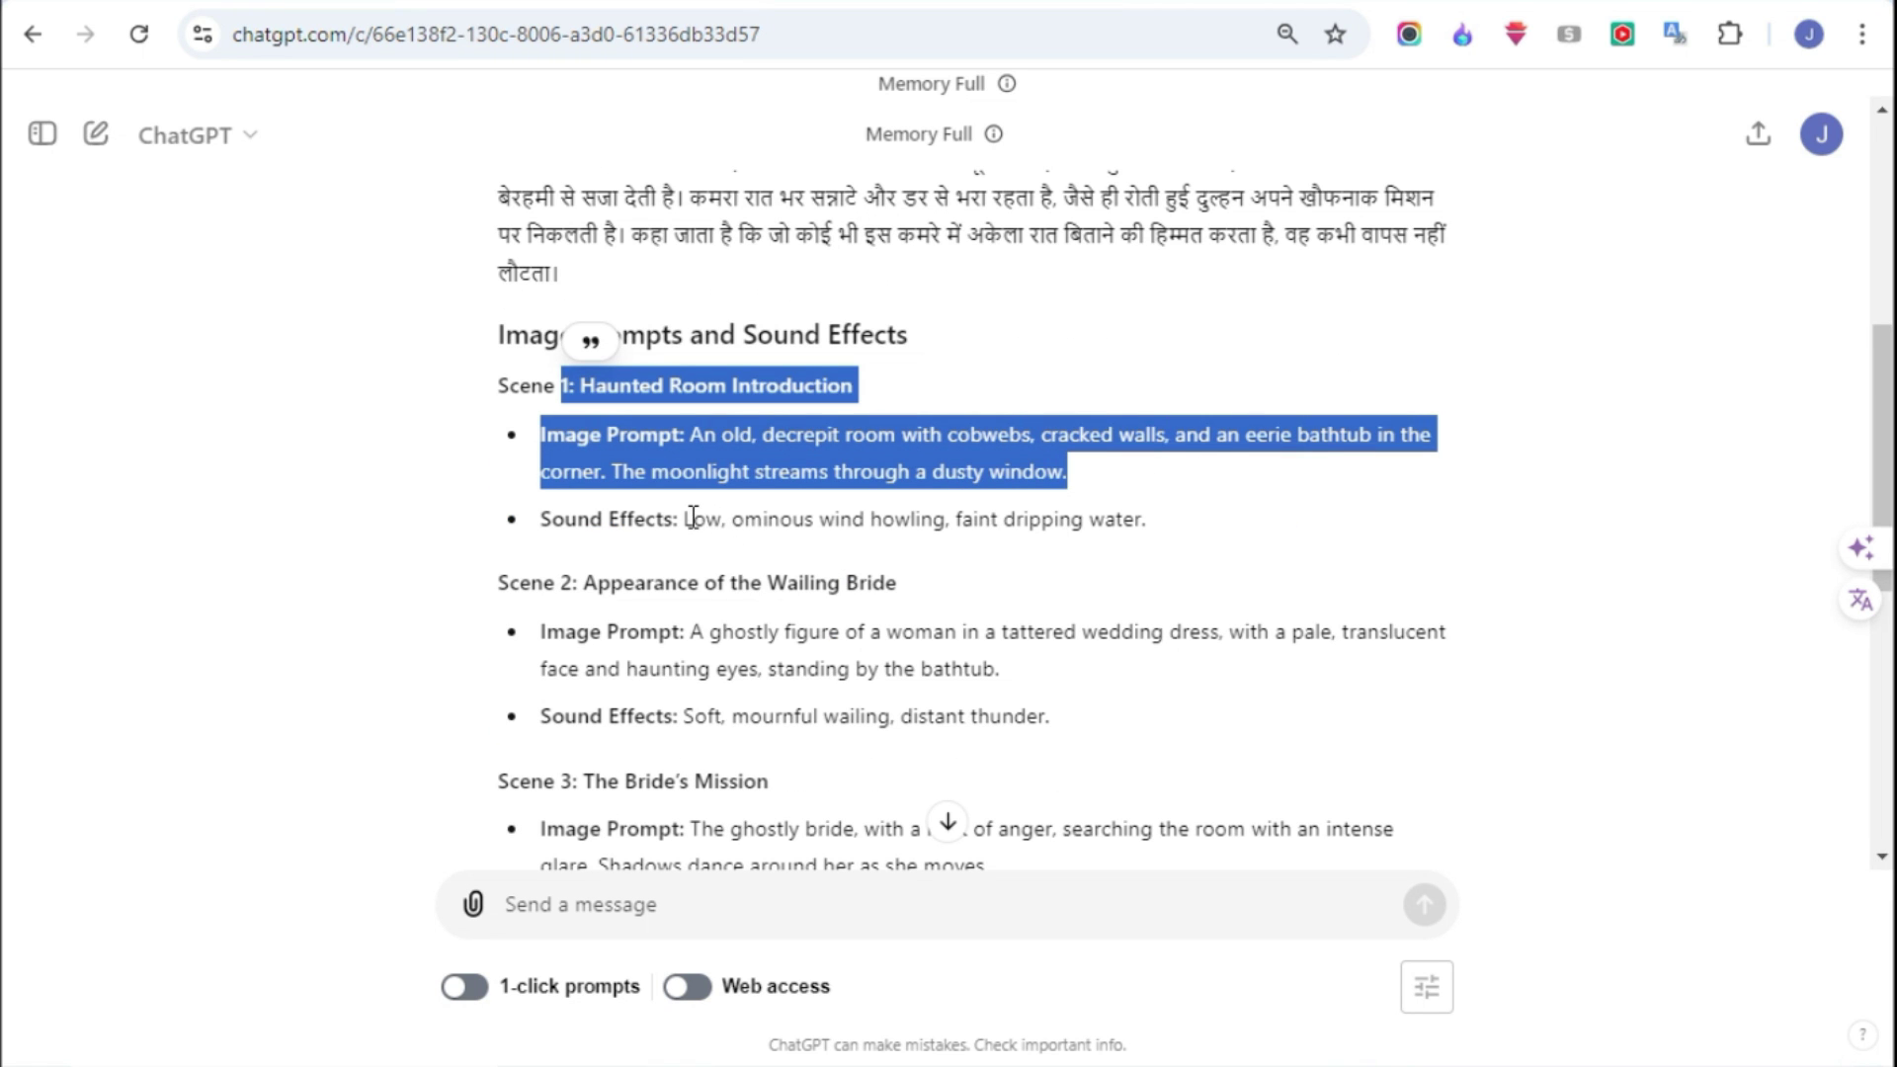
{"action": "left_click_drag", "start_coordinate": [684, 518], "coordinate": [838, 534]}
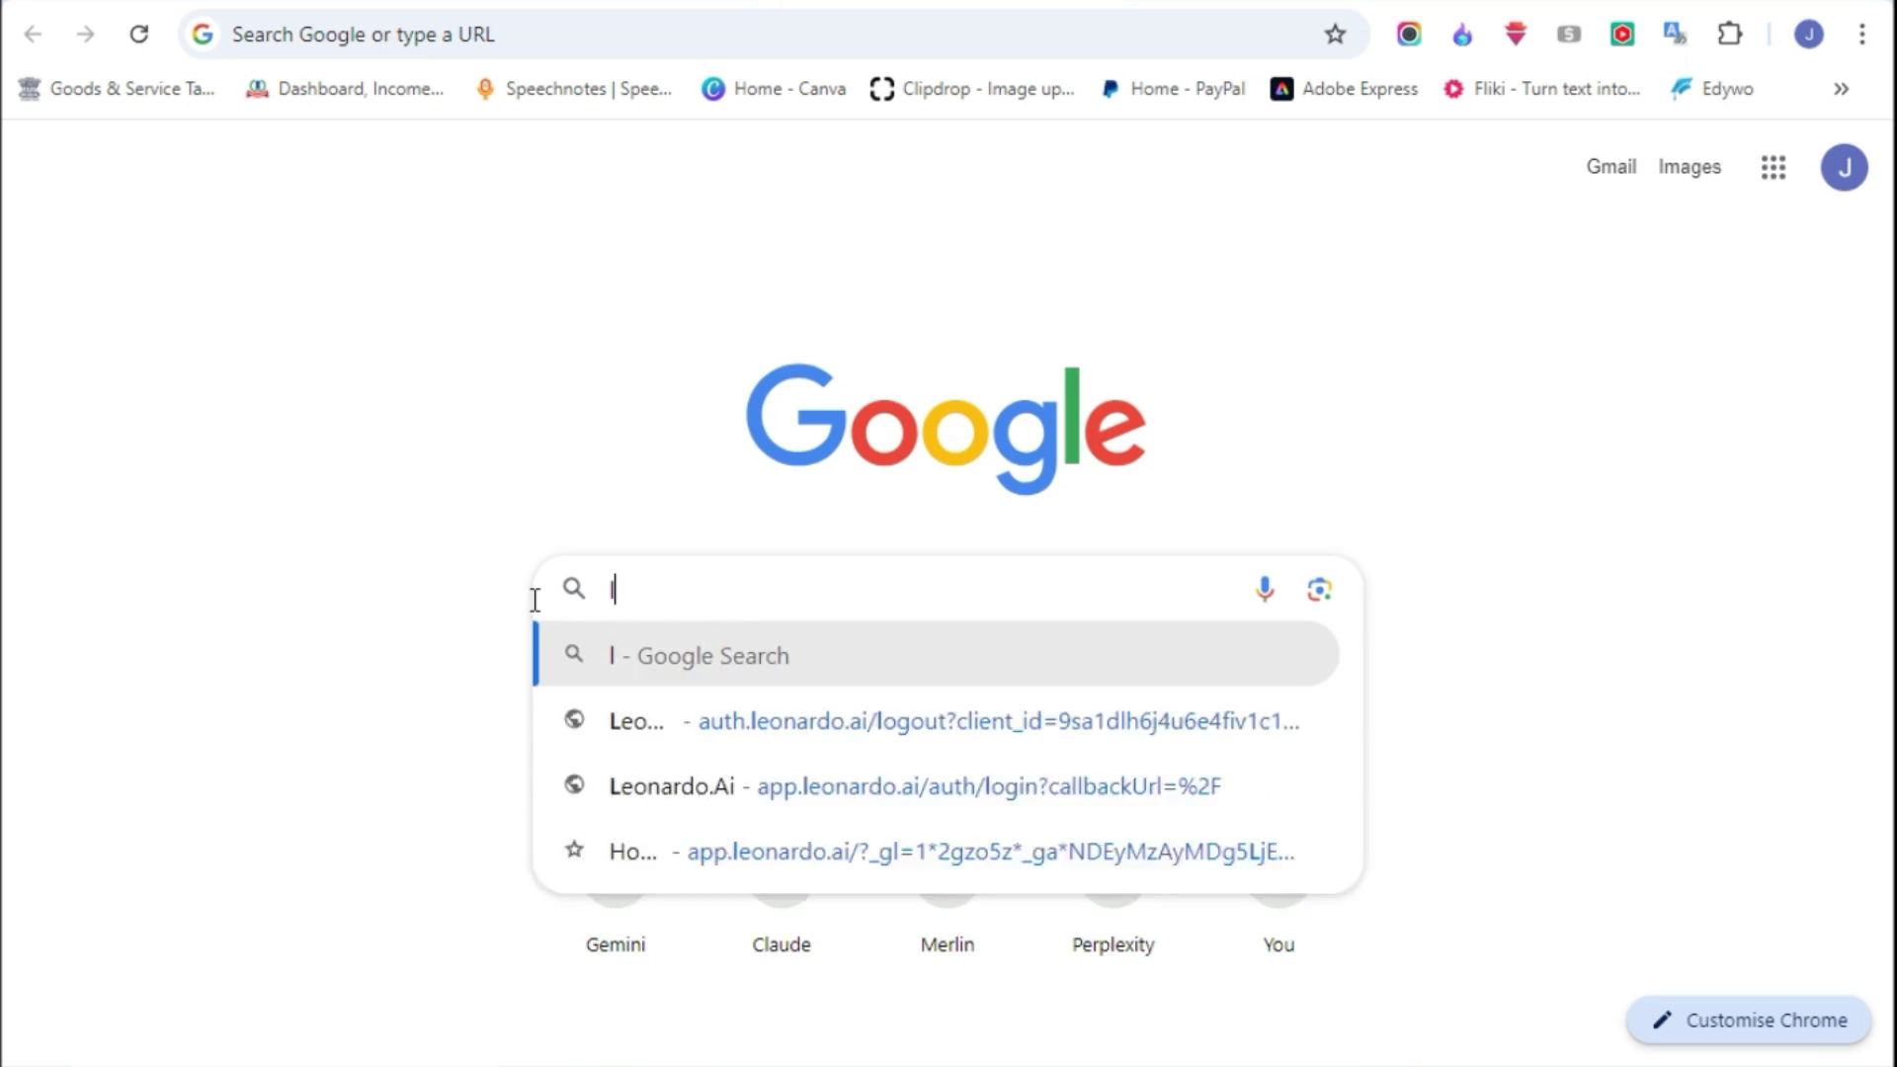
- Search Google for Leonardo AI, open its website and start getting access to the app
{"action": "type", "text": "eonardo"}
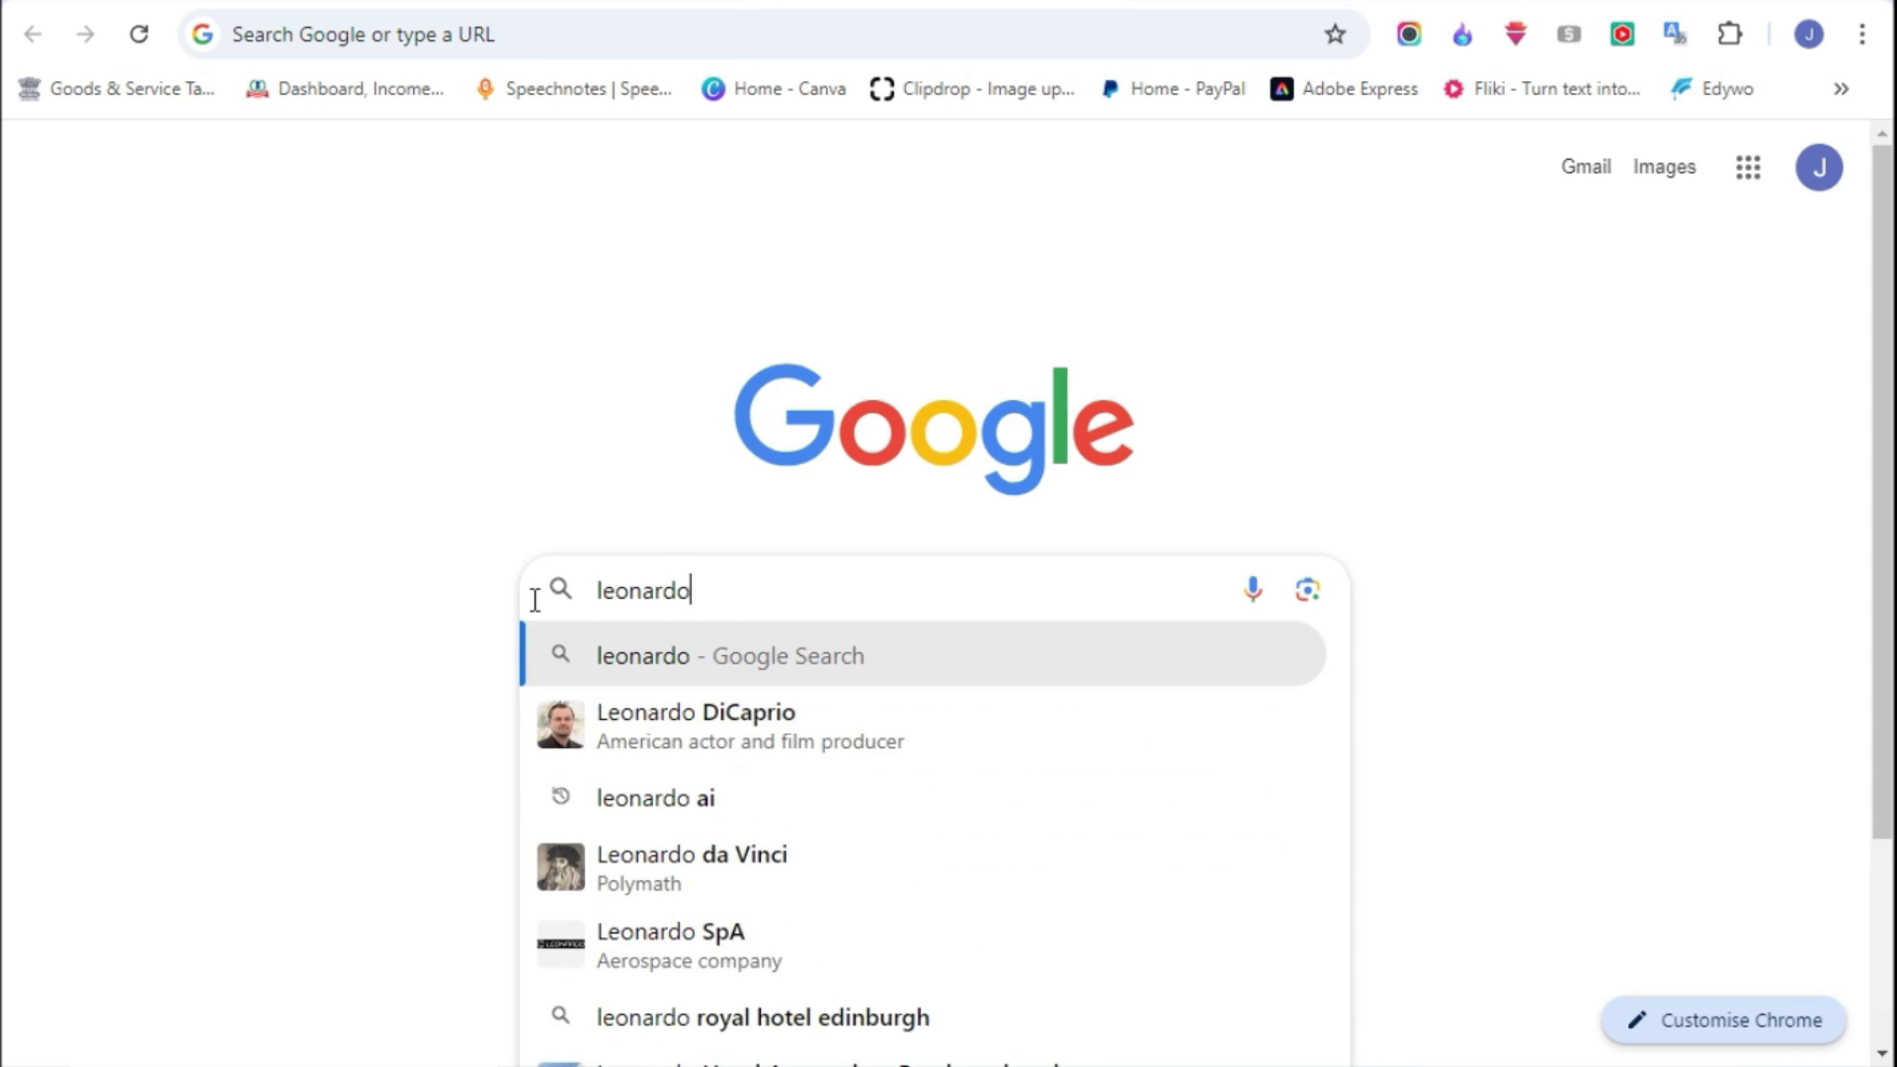
{"action": "type", "text": ".ai"}
{"action": "key", "text": "Return"}
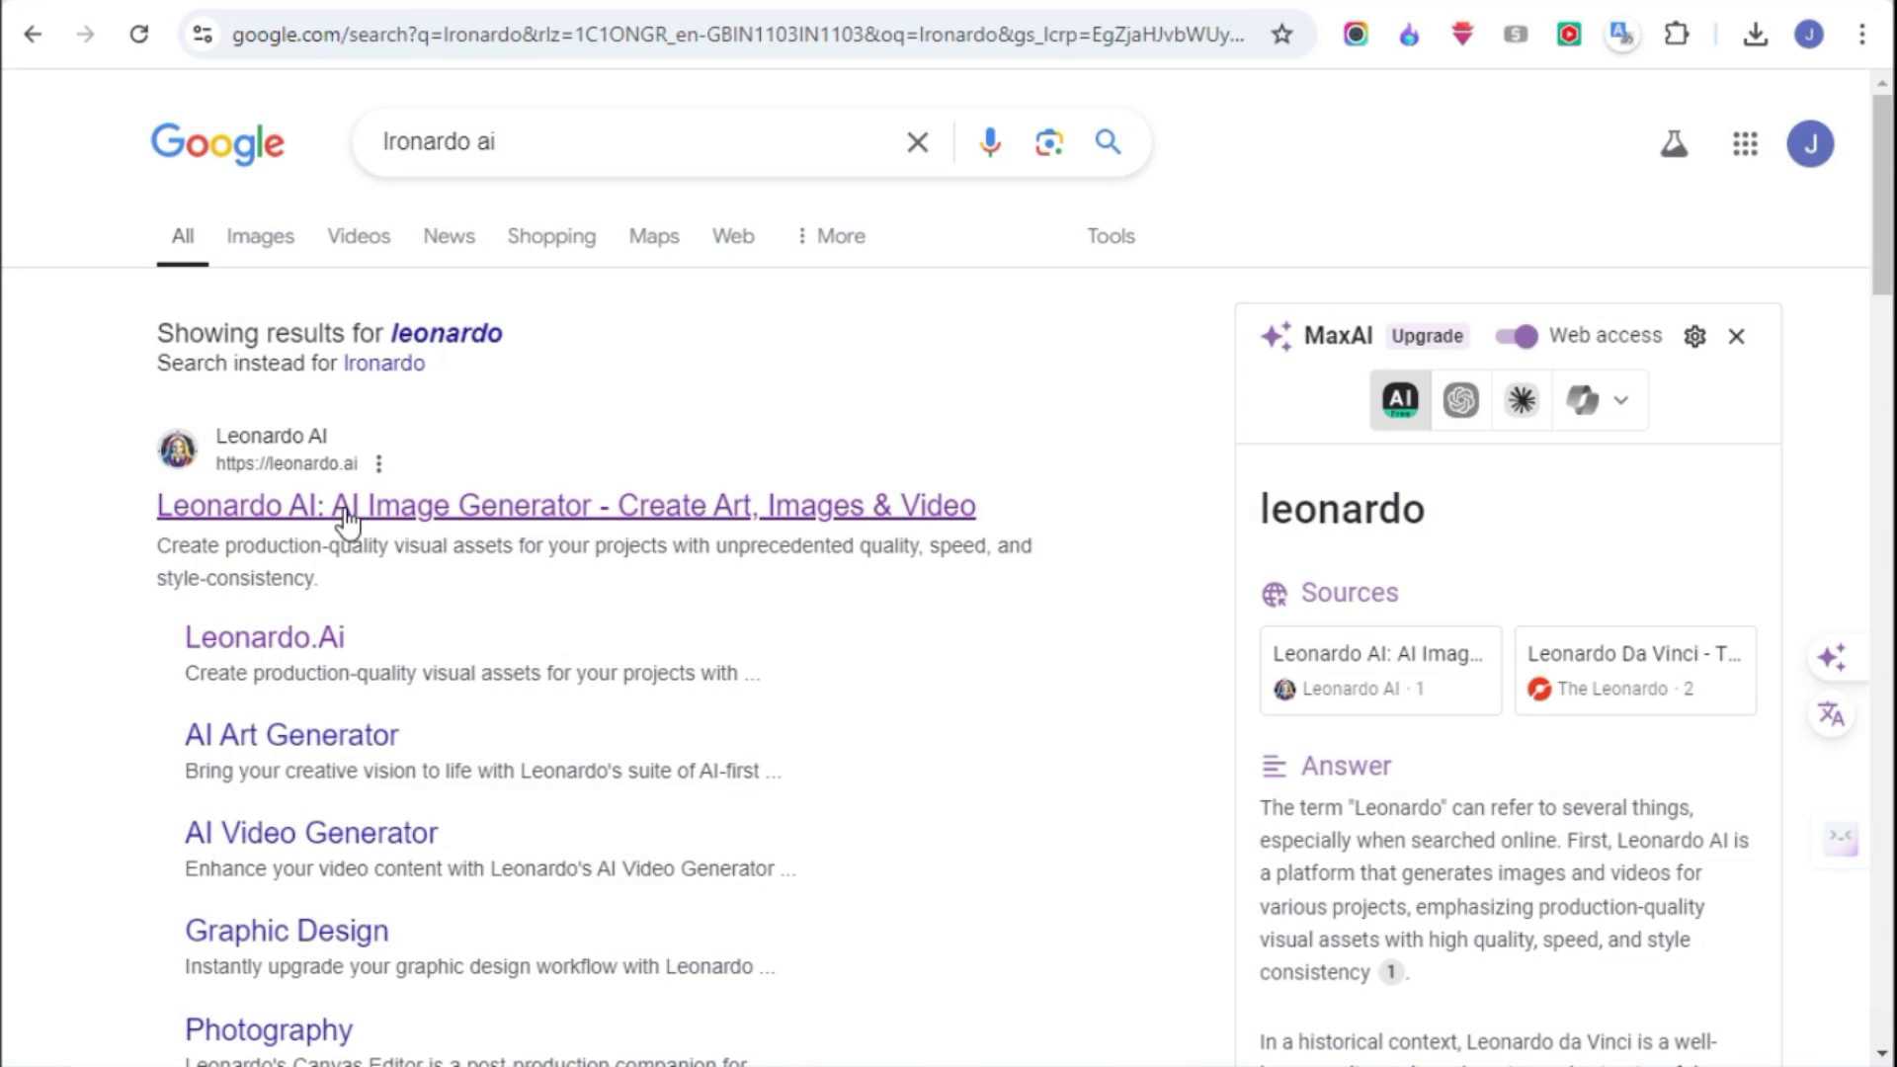
{"action": "left_click", "coordinate": [374, 508]}
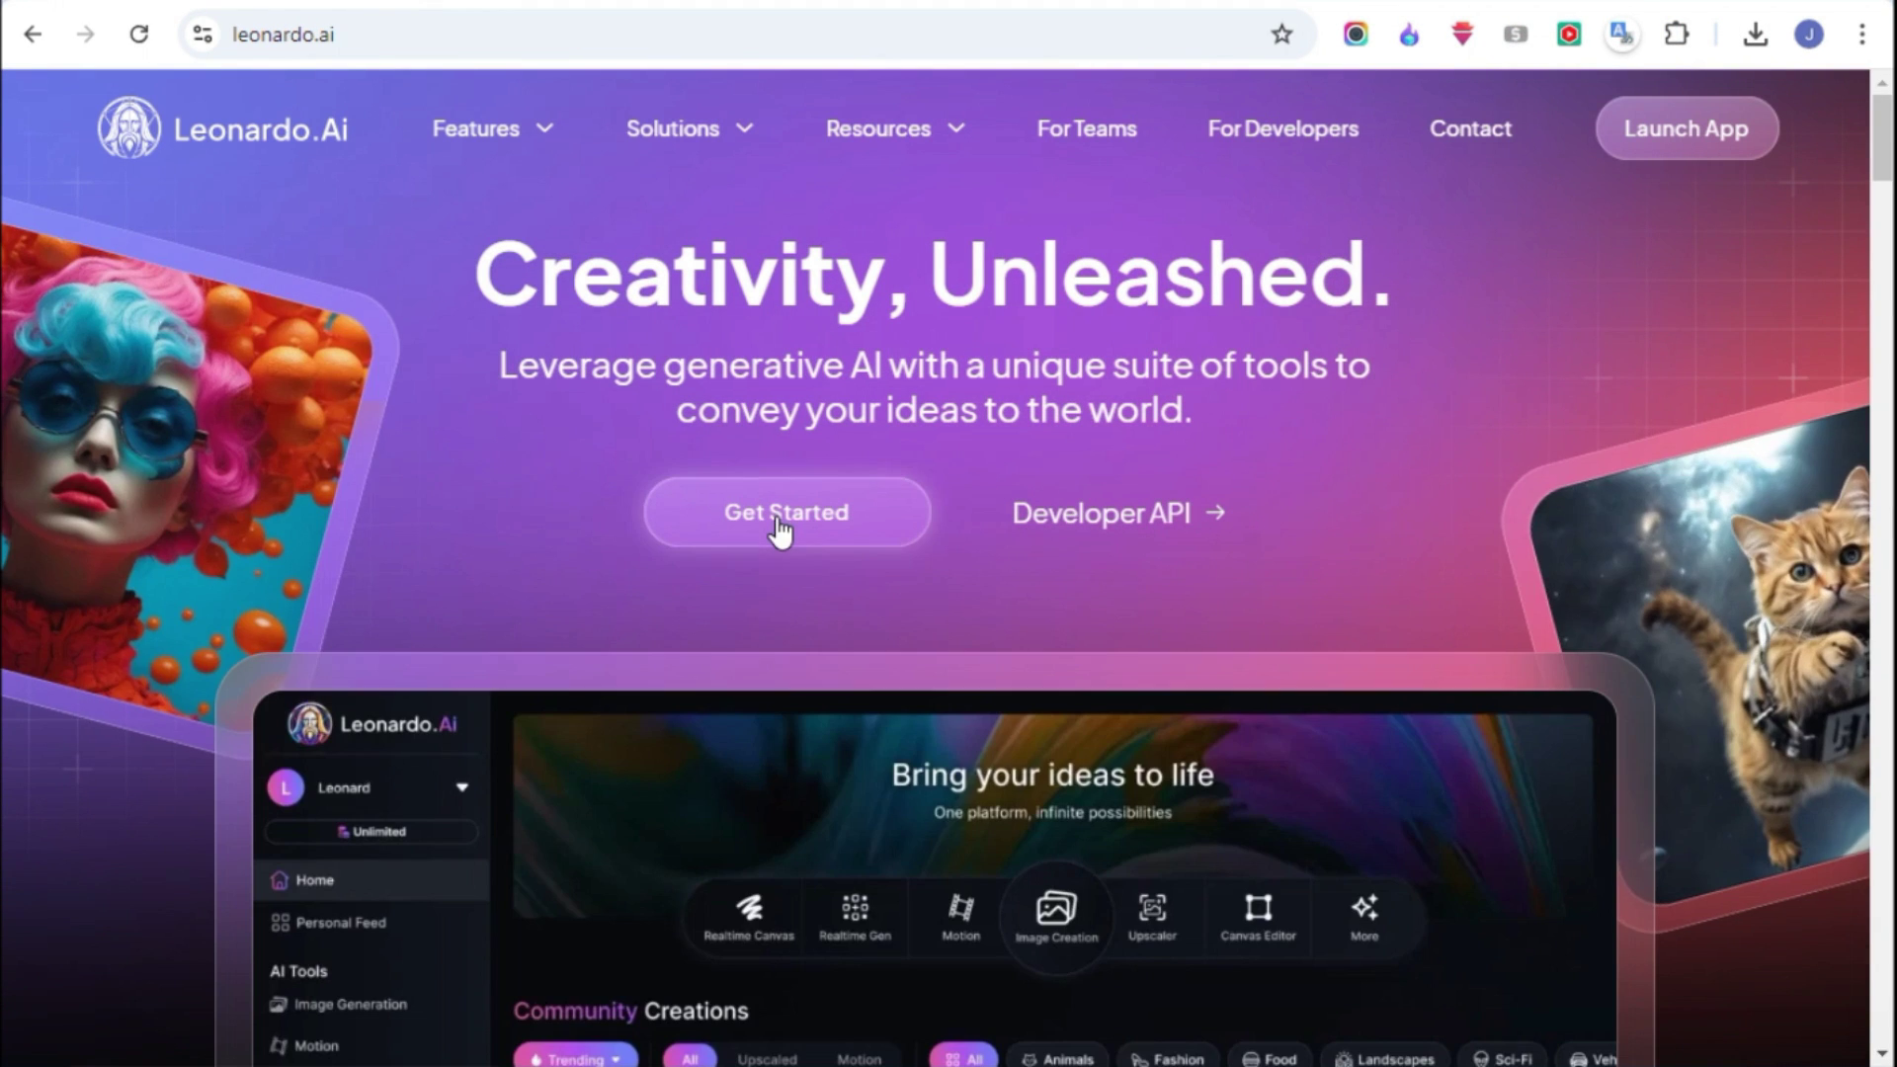
{"action": "left_click", "coordinate": [779, 530]}
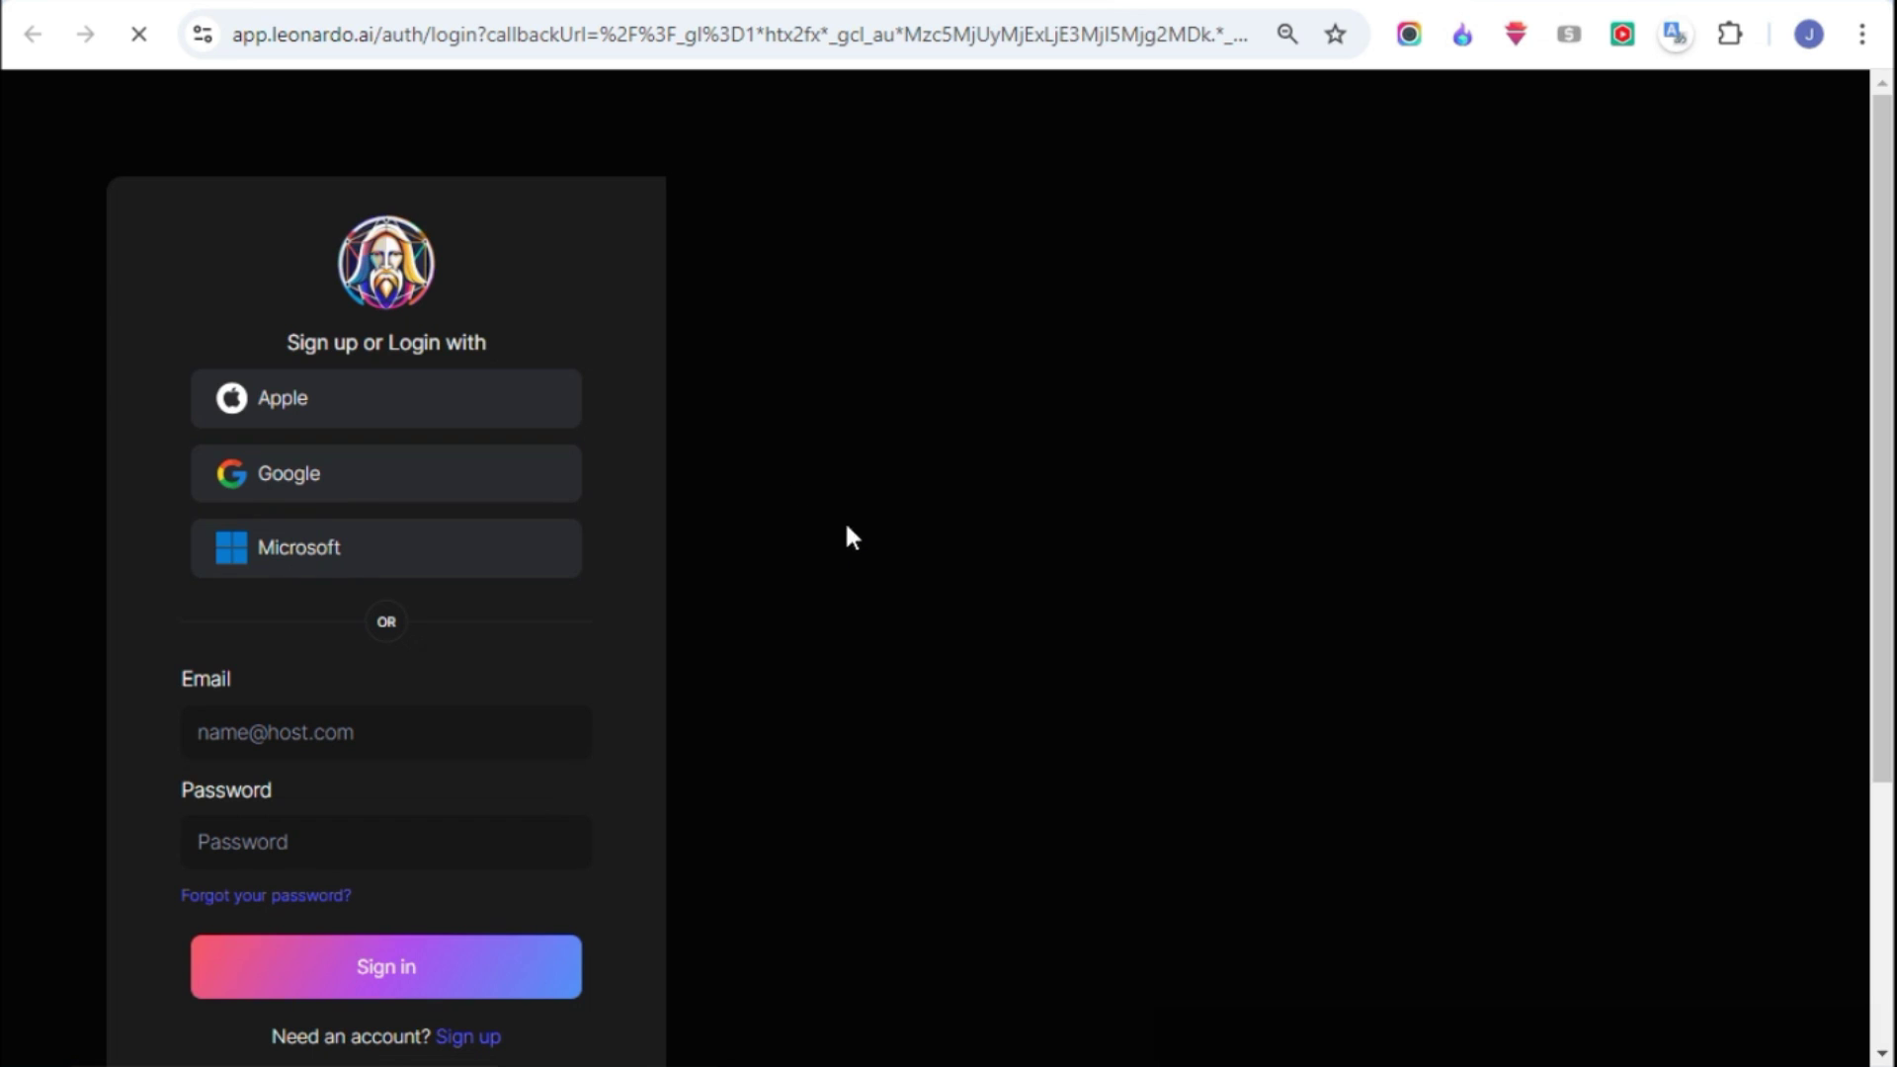
- Sign up for a new Leonardo.Ai account with an email and password, and confirm it with the emailed verification code
{"action": "scroll", "coordinate": [464, 680], "scroll_direction": "down", "scroll_amount": 4}
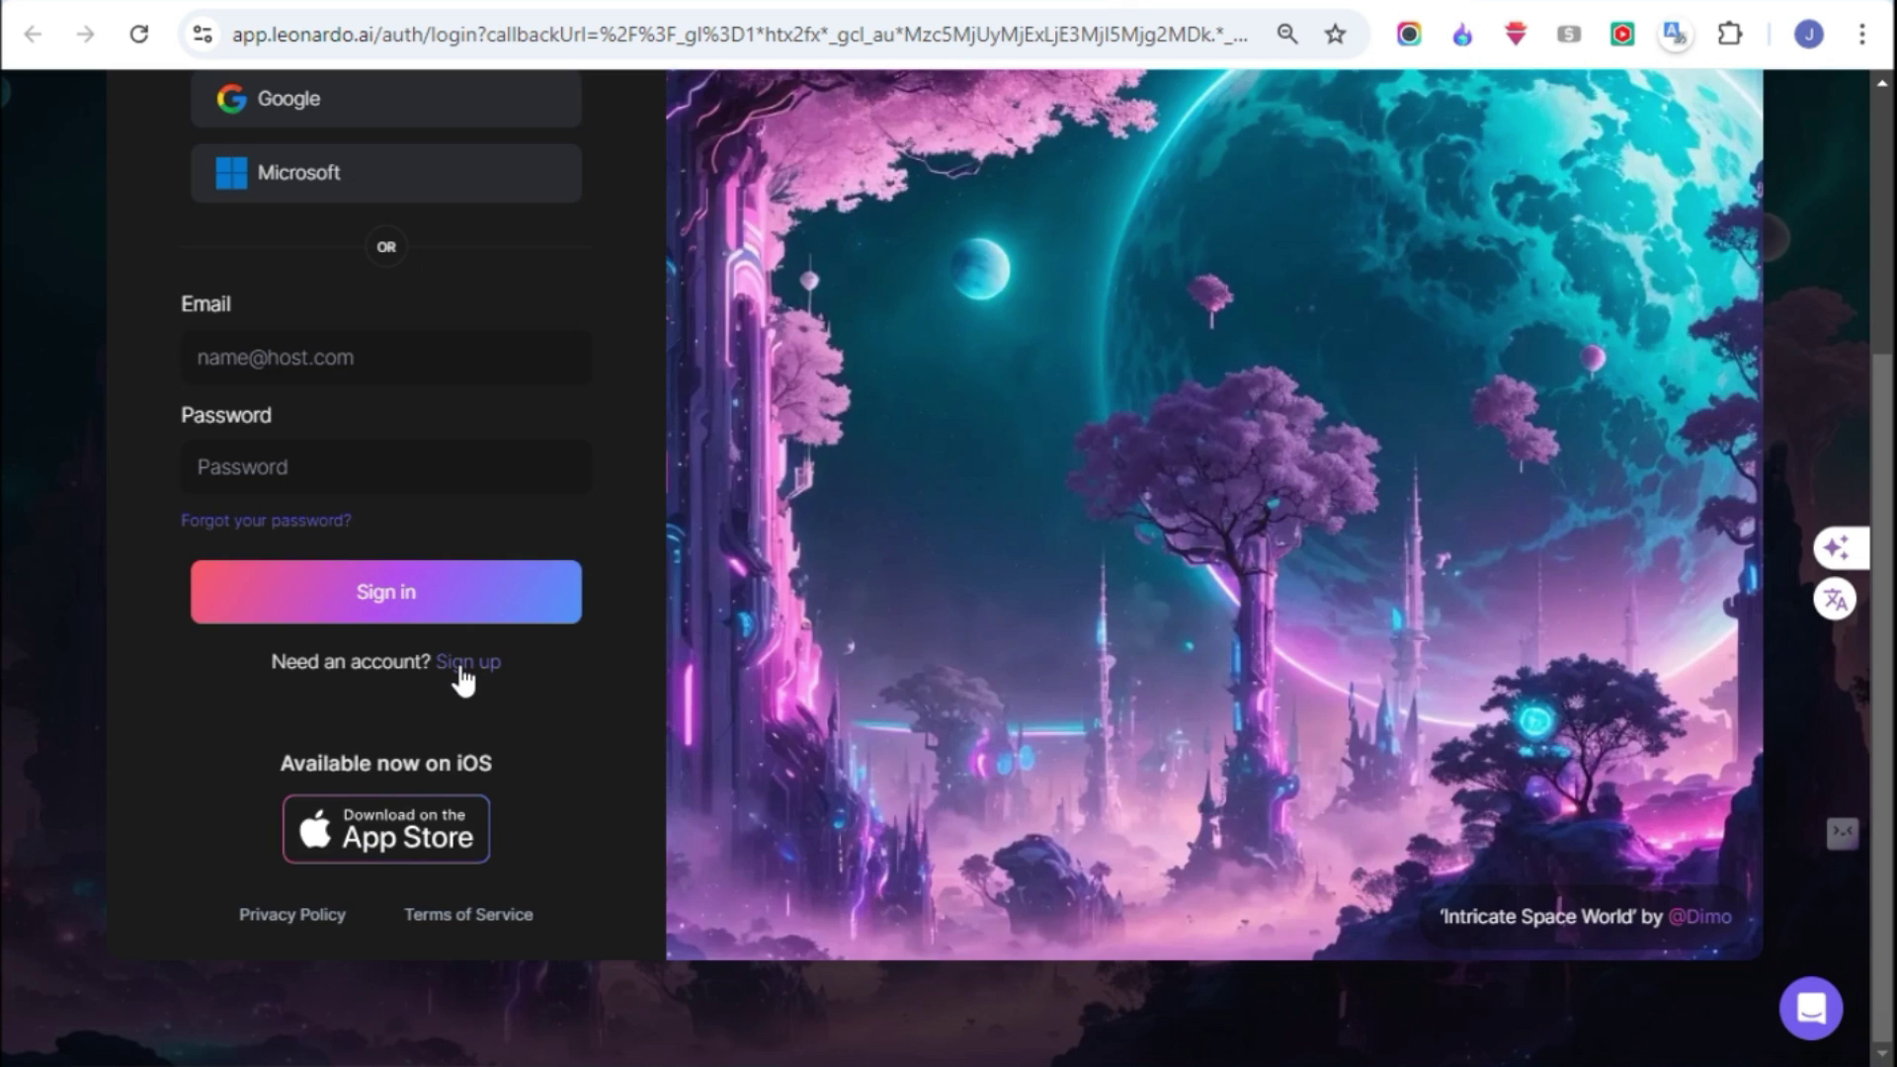
{"action": "left_click", "coordinate": [463, 664]}
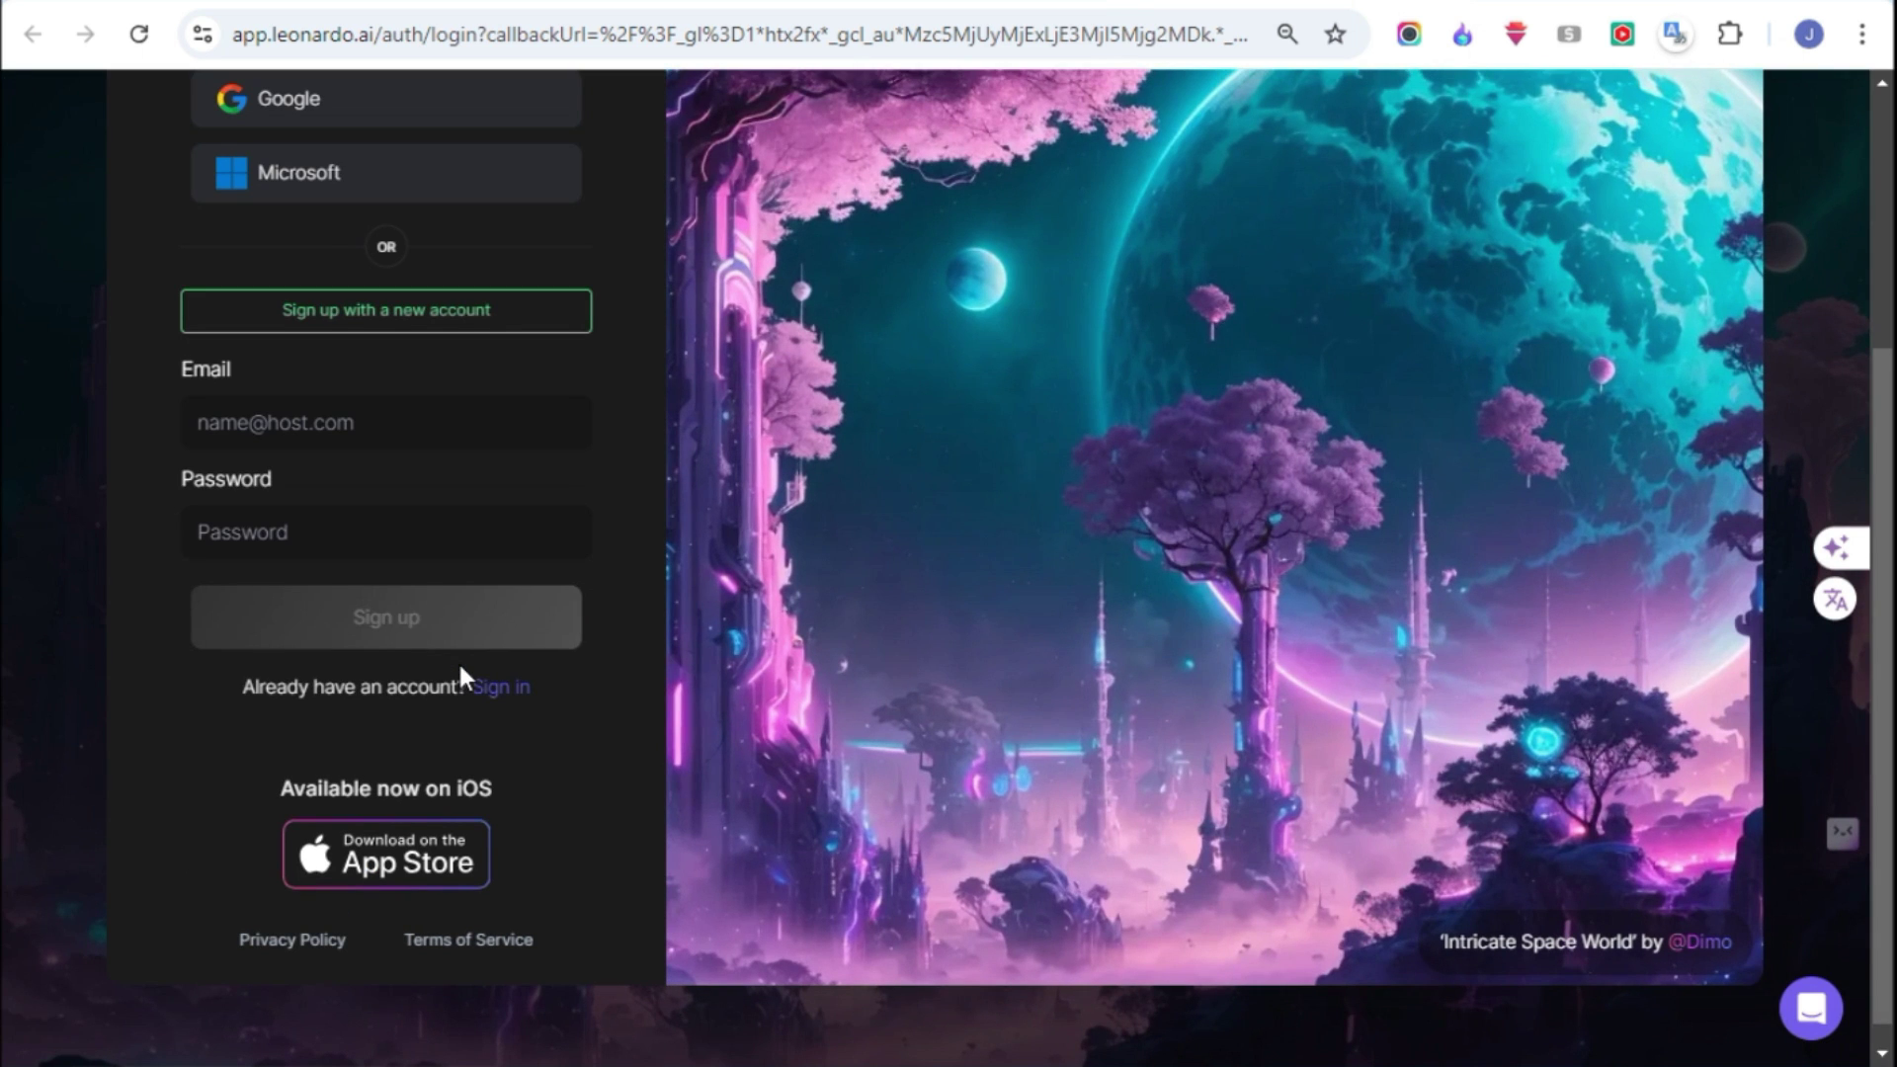
{"action": "left_click", "coordinate": [348, 421]}
{"action": "key", "text": "ctrl+v"}
{"action": "left_click", "coordinate": [284, 531]}
{"action": "key", "text": "ctrl+v"}
{"action": "left_click", "coordinate": [400, 721]}
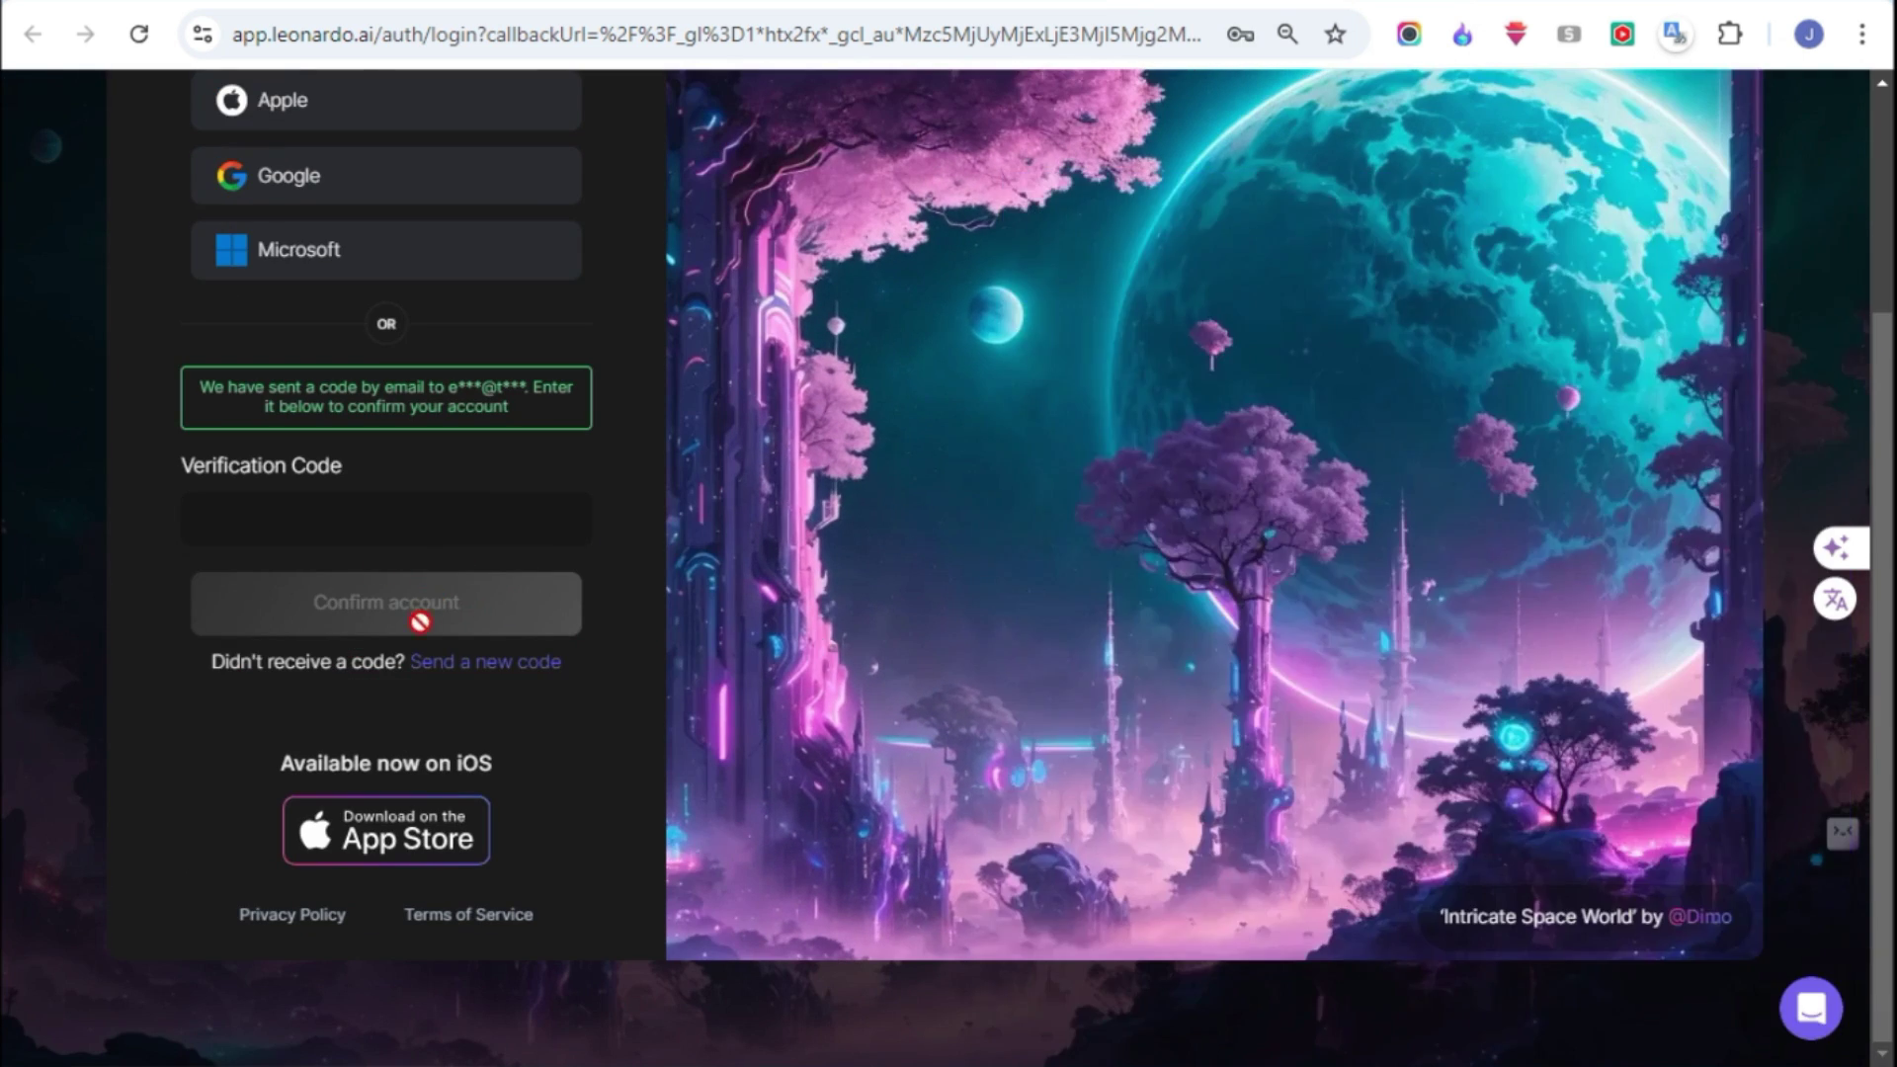
{"action": "left_click", "coordinate": [415, 619]}
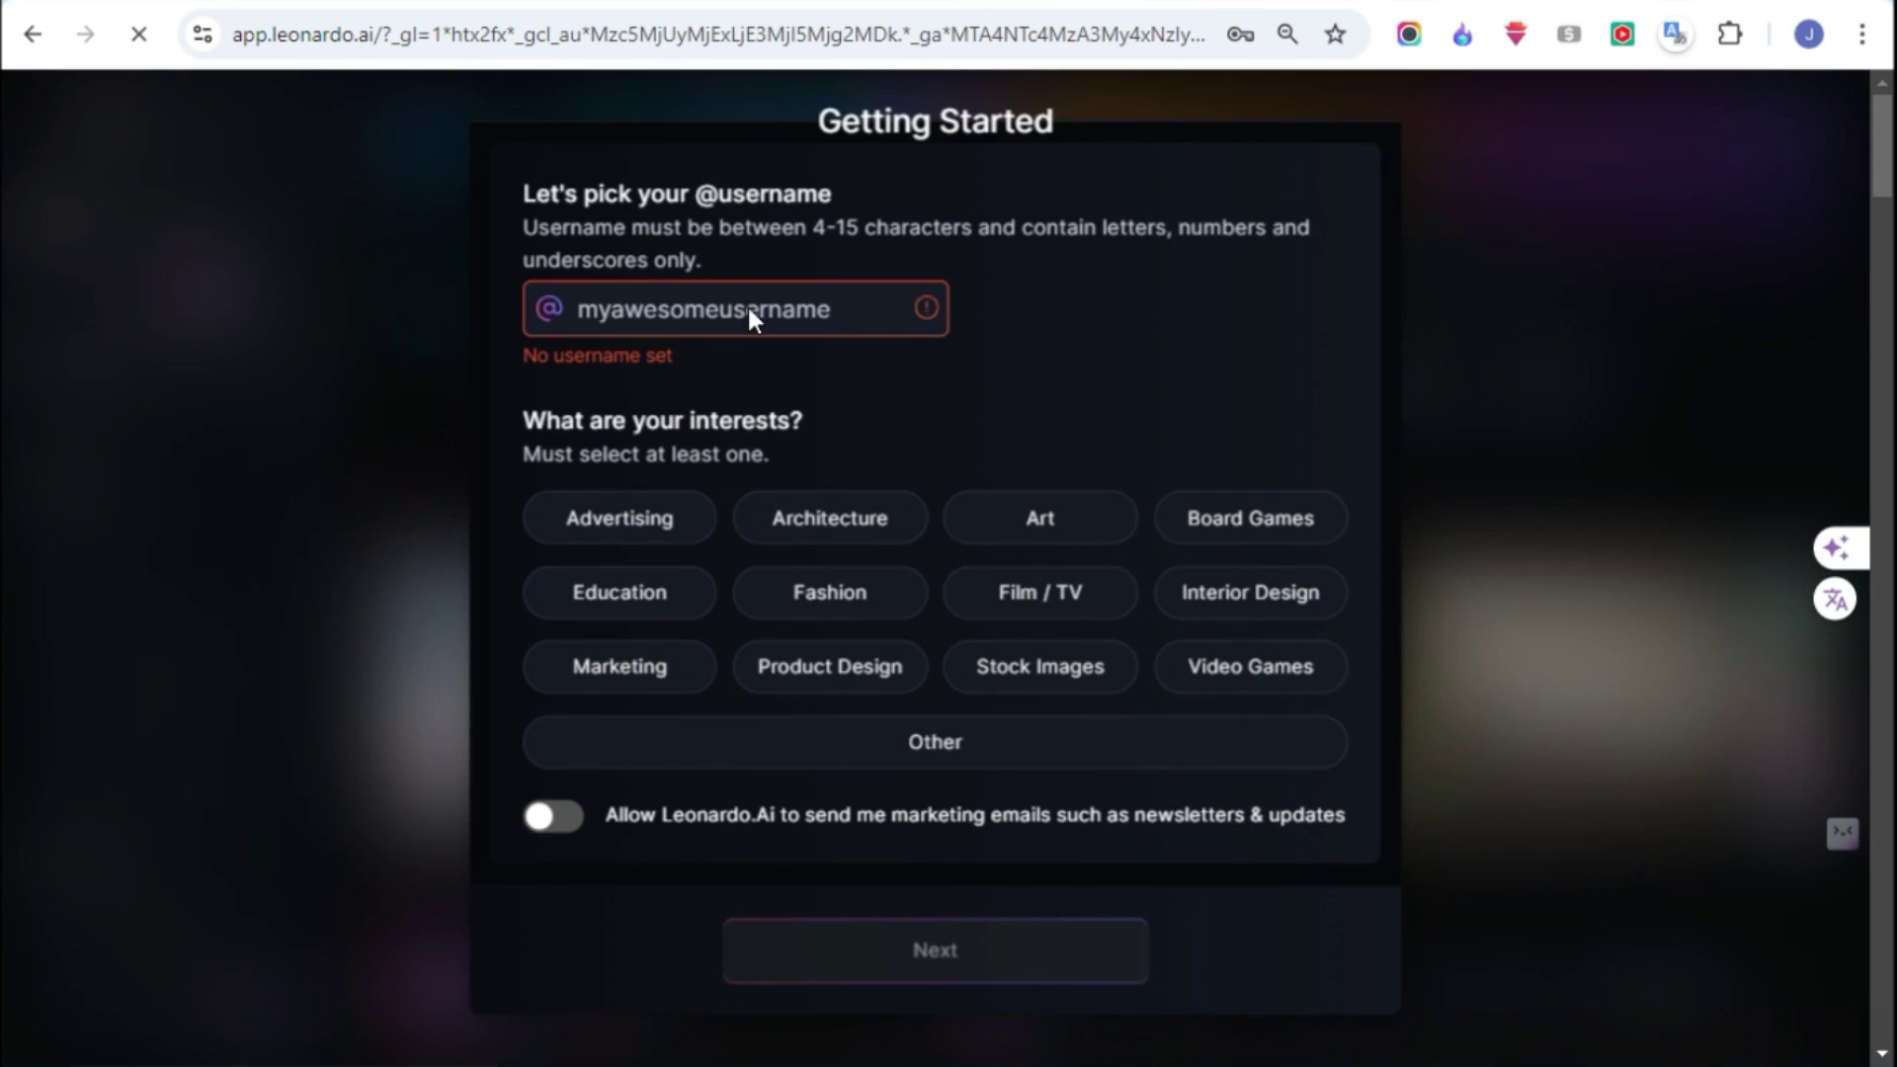
- Enter a username in the Getting Started form, select interests and complete the onboarding
{"action": "left_click", "coordinate": [672, 308]}
{"action": "type", "text": "rajkumar1235896"}
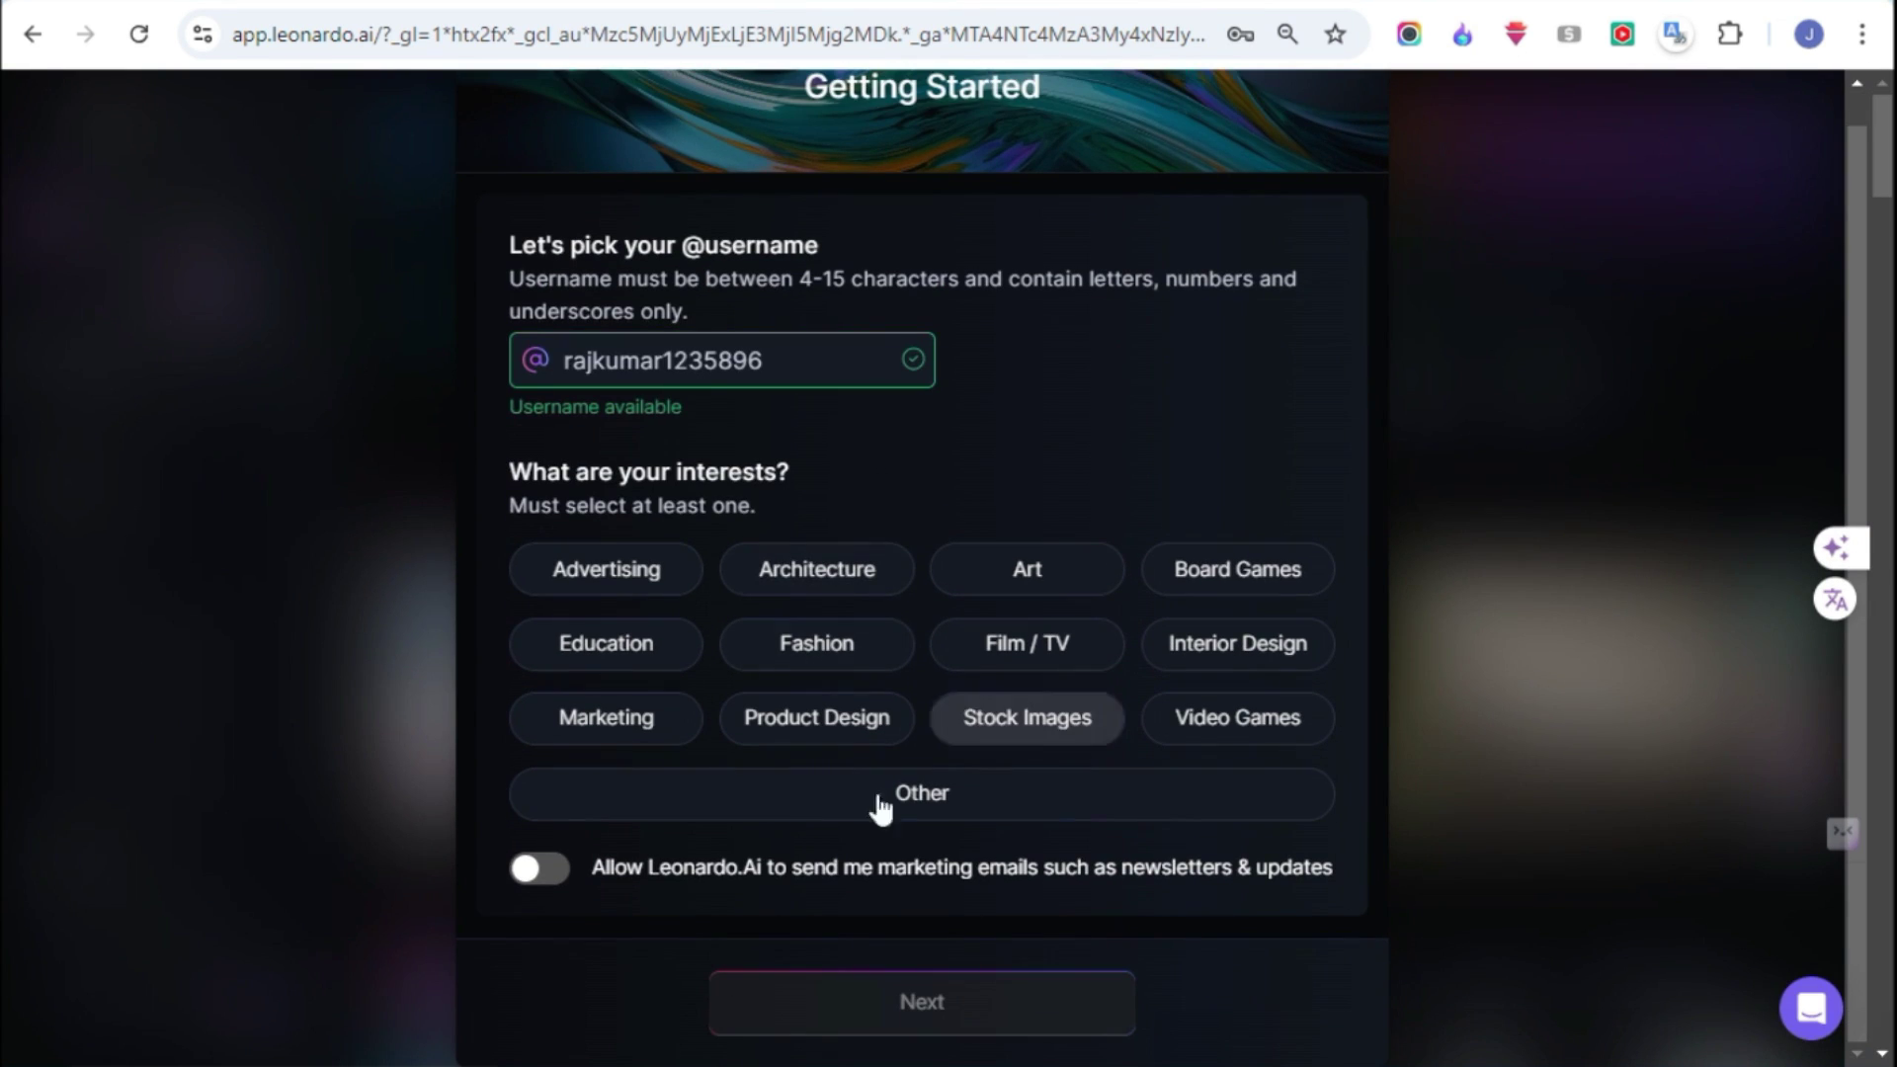
{"action": "scroll", "coordinate": [889, 643], "scroll_direction": "down", "scroll_amount": 1}
{"action": "key", "text": "Tab"}
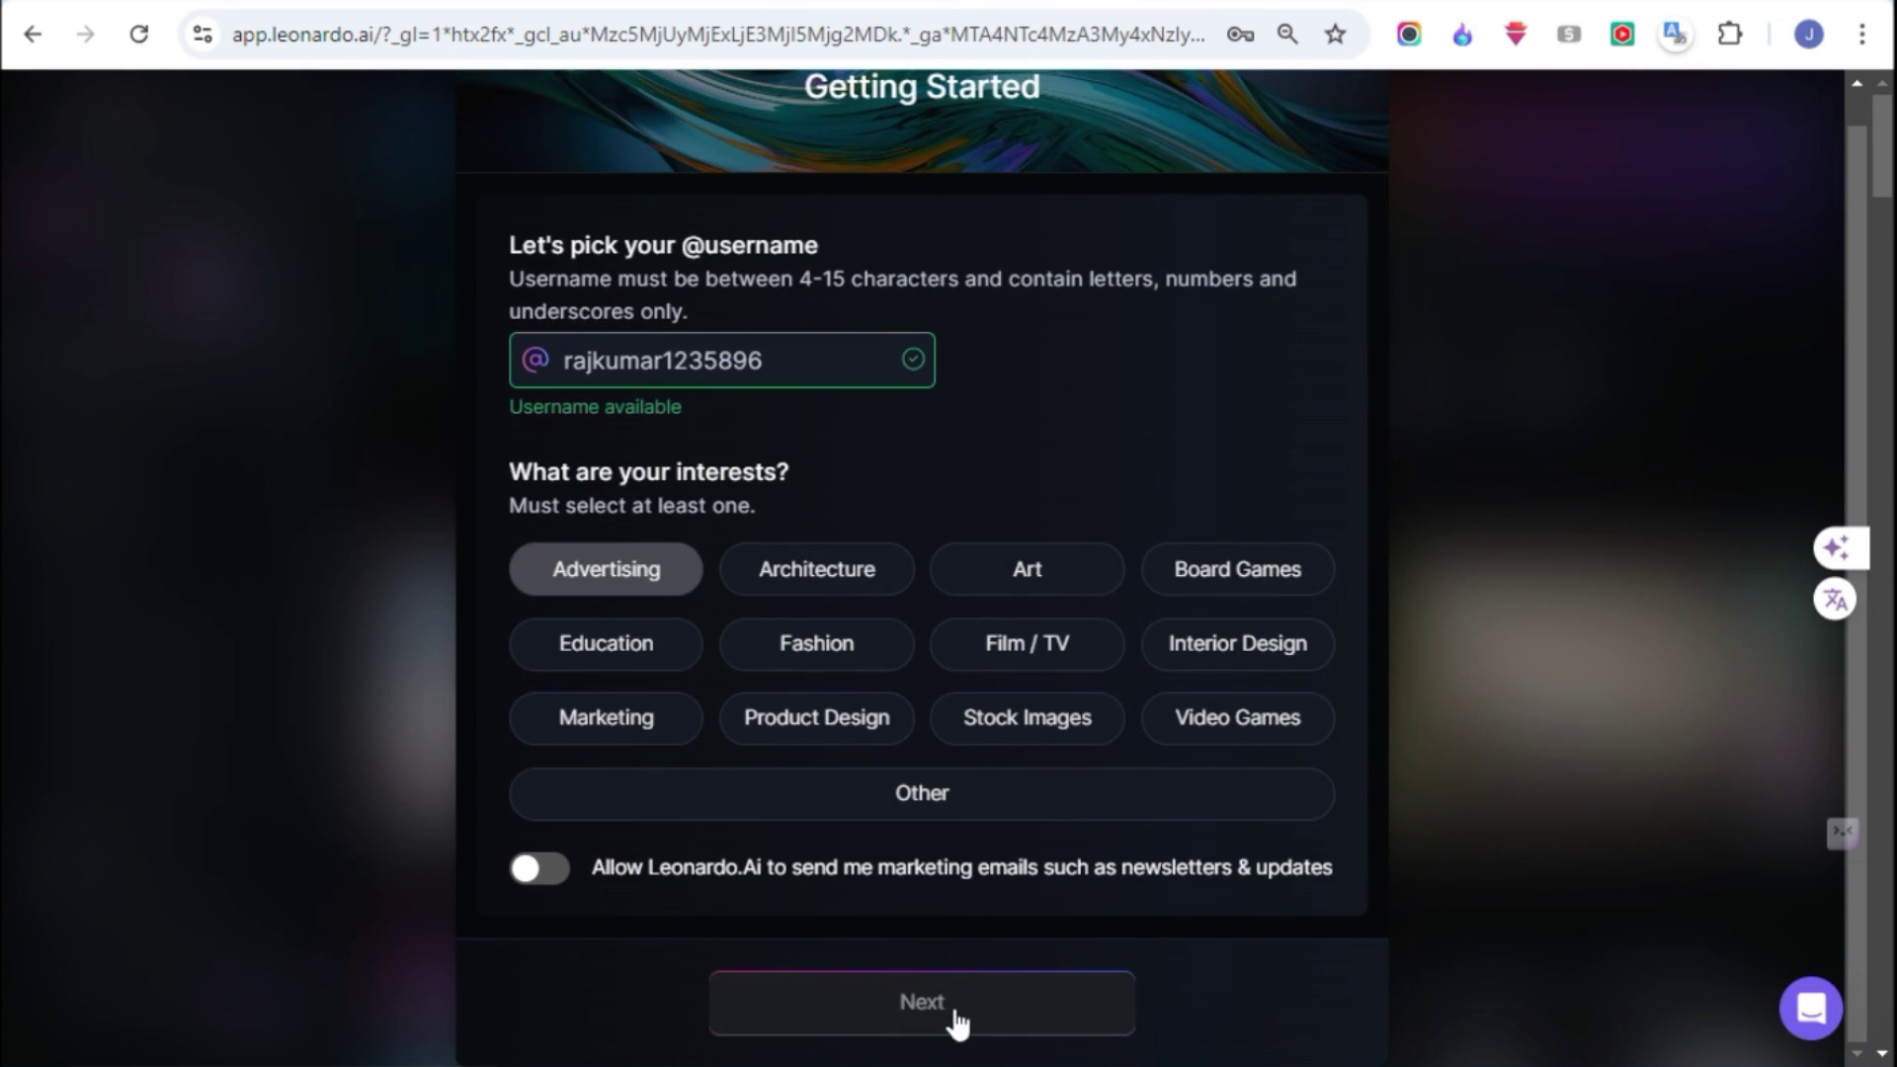
{"action": "left_click", "coordinate": [922, 1002]}
{"action": "left_click", "coordinate": [965, 661]}
{"action": "left_click", "coordinate": [1143, 509]}
{"action": "left_click", "coordinate": [1003, 1023]}
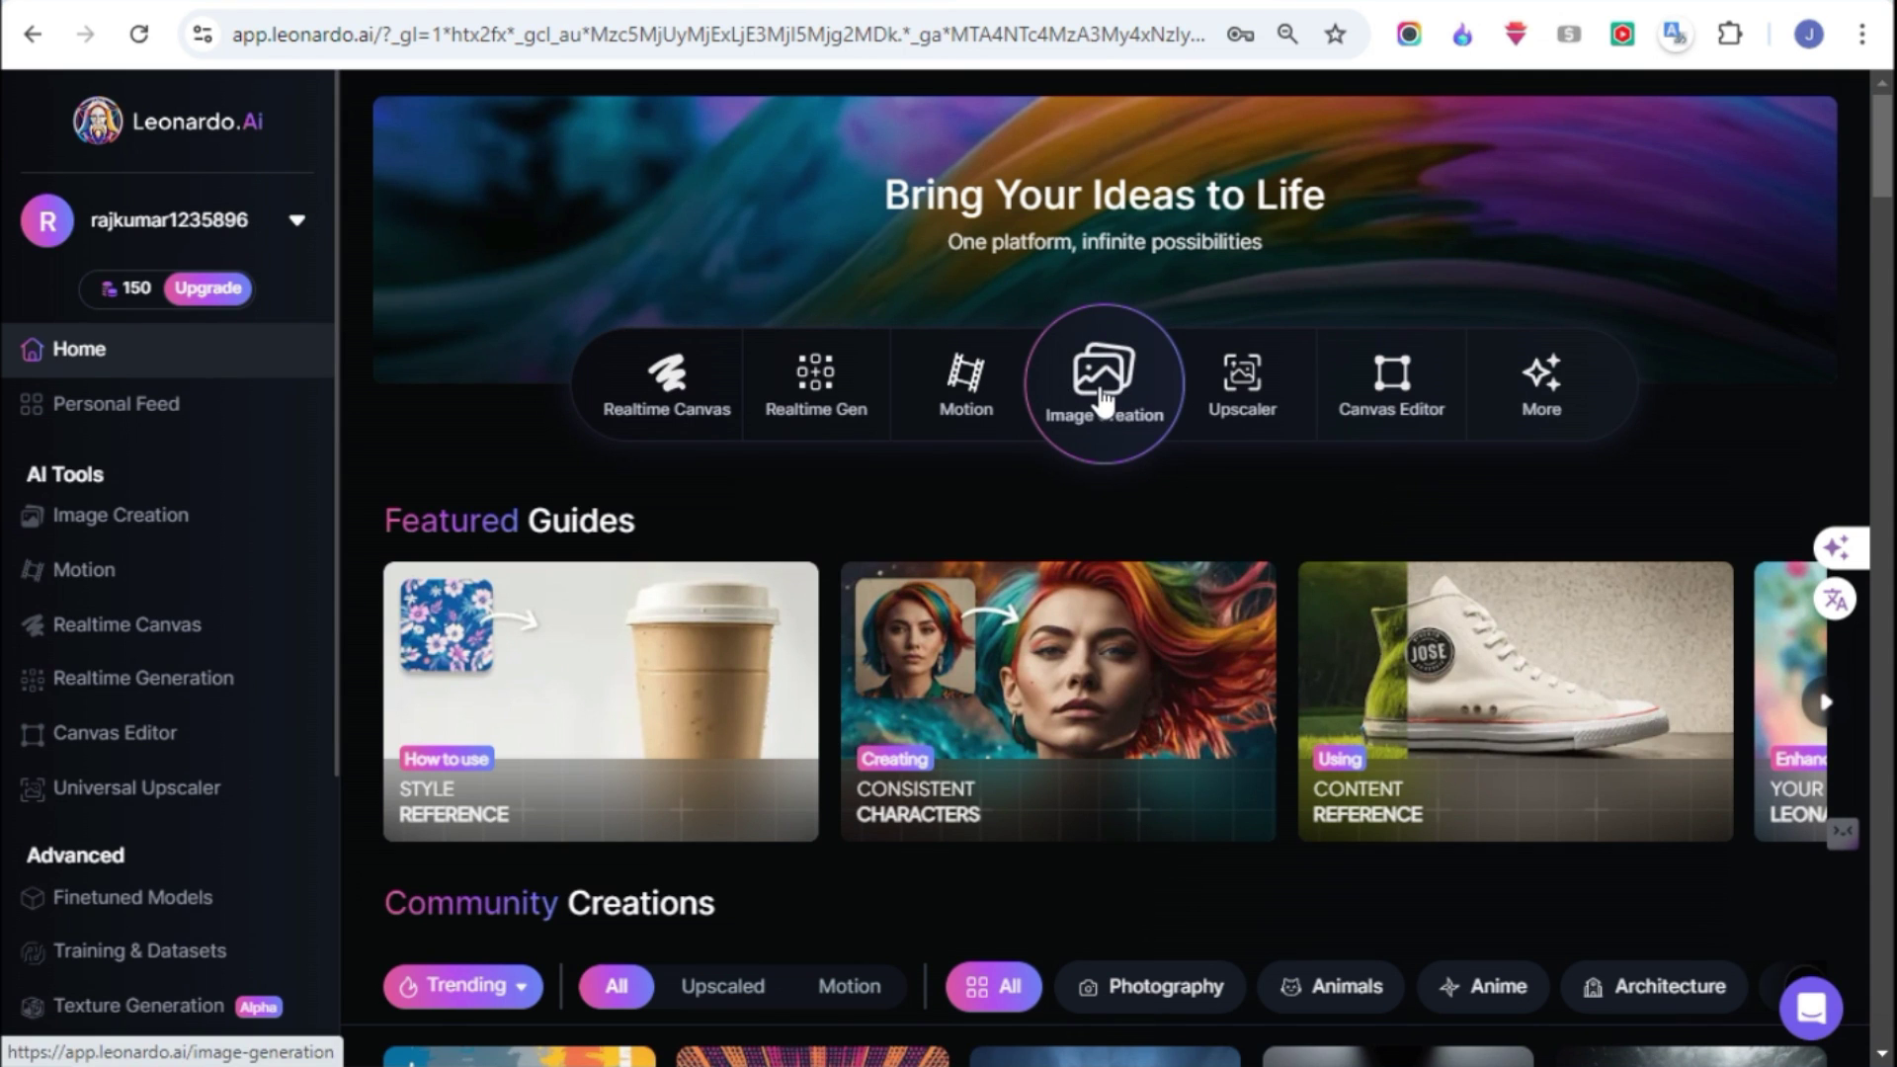
- Open Image Creation and set the image dimensions to Desktop (16:9)
{"action": "left_click", "coordinate": [1101, 400]}
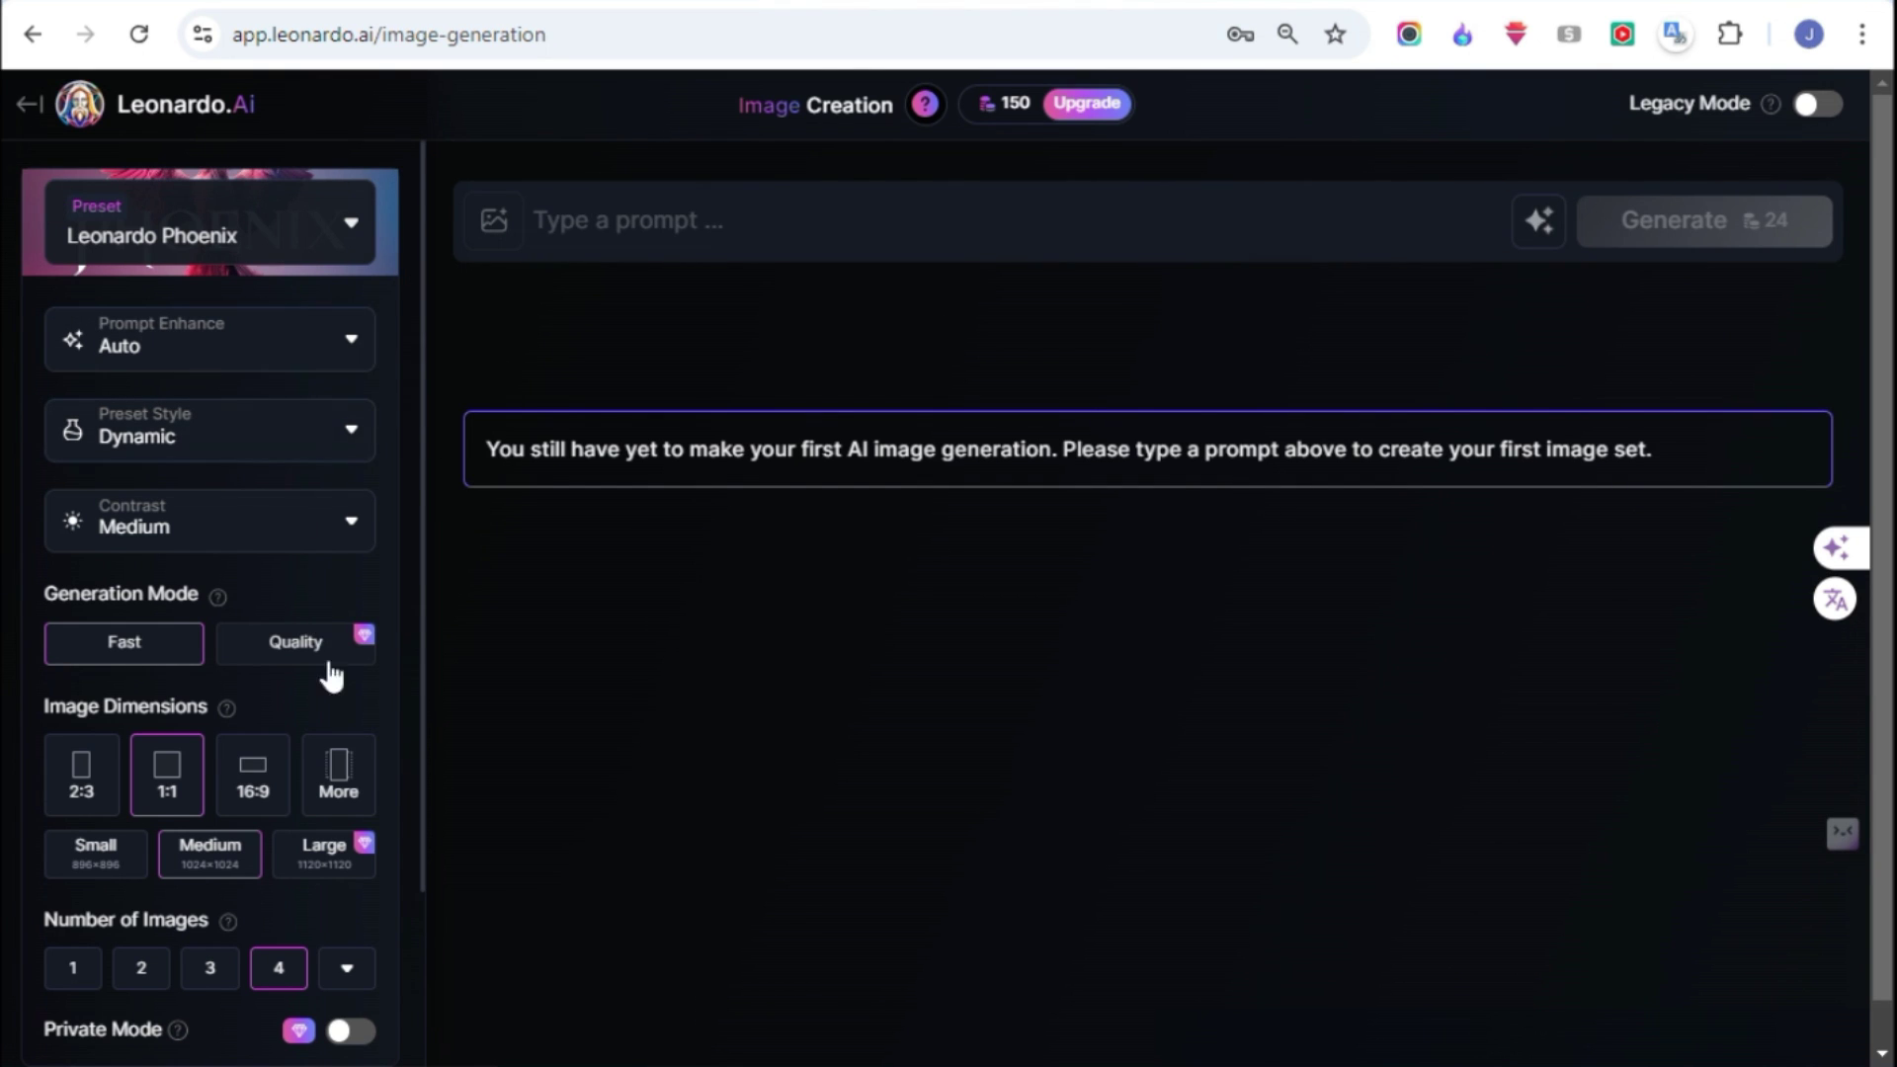
{"action": "left_click", "coordinate": [338, 743]}
{"action": "left_click", "coordinate": [548, 741]}
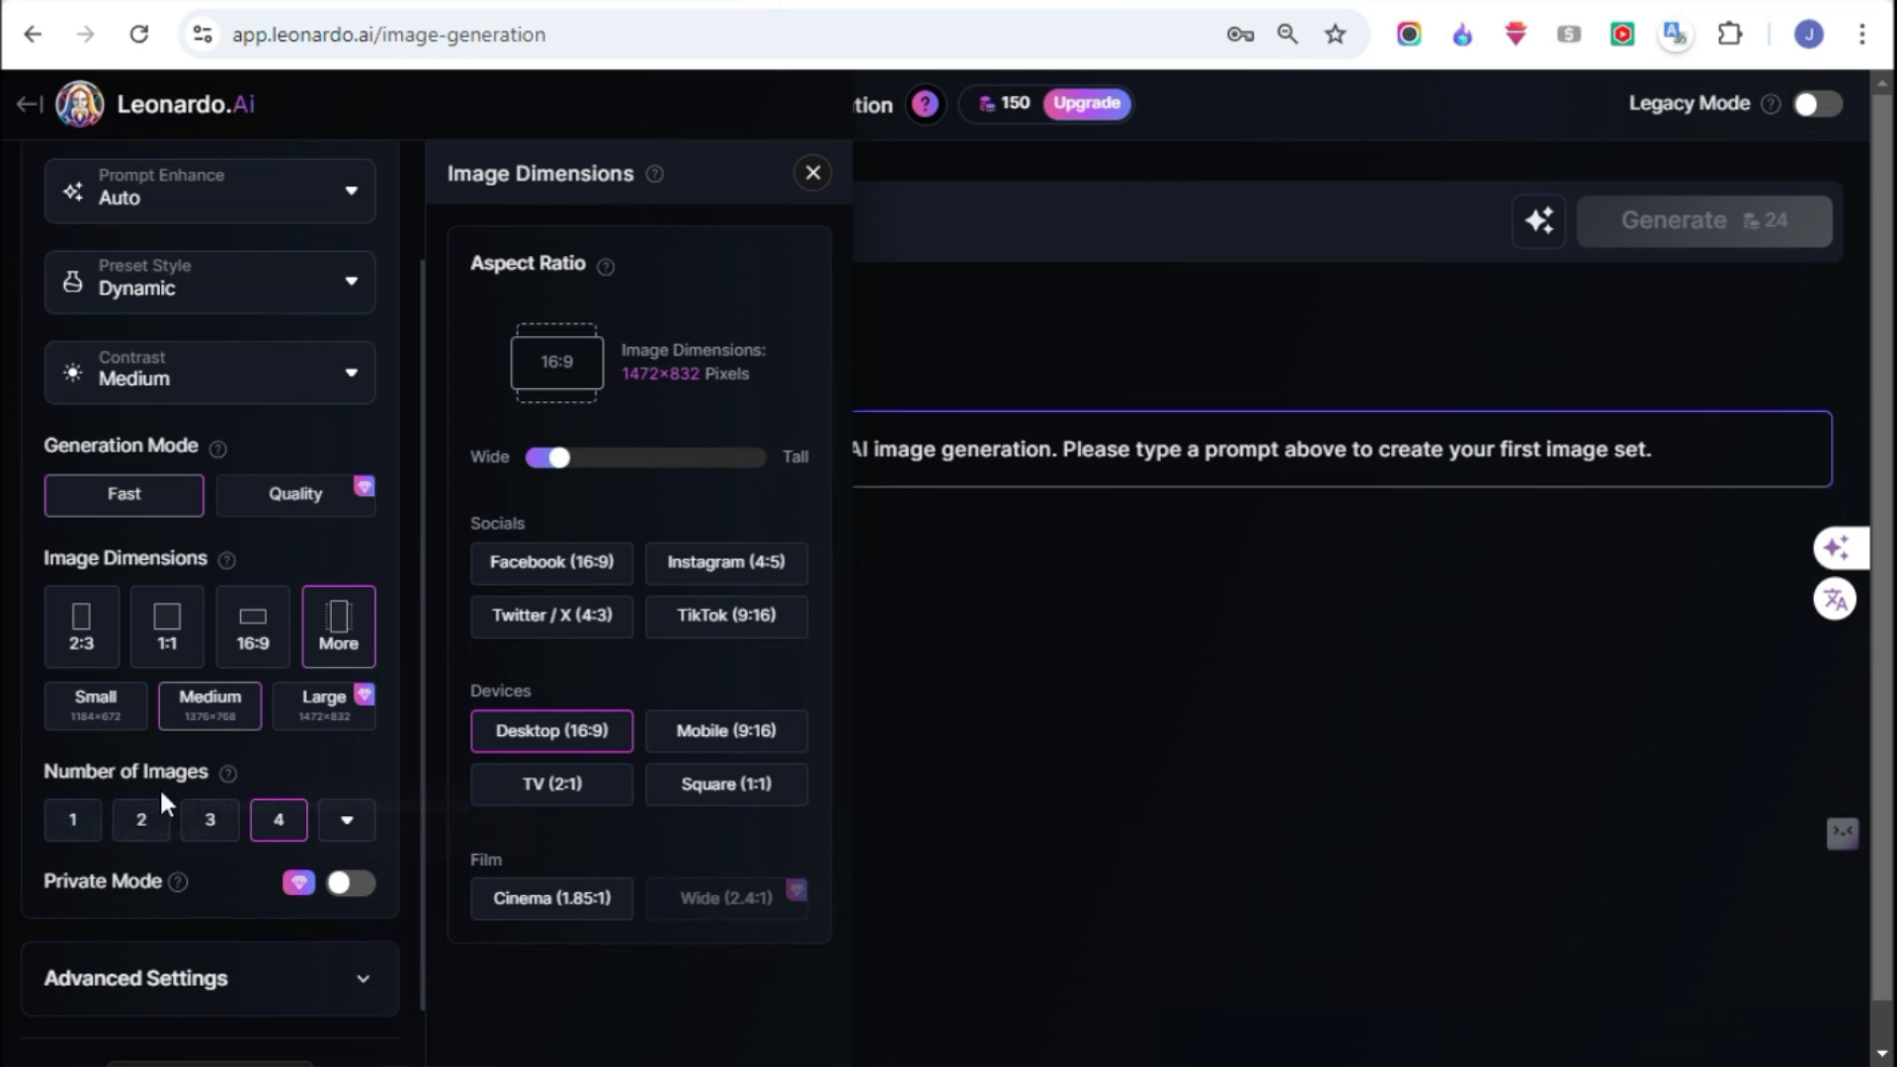
{"action": "left_click", "coordinate": [813, 173]}
- Copy Scene 1's image prompt from the ChatGPT conversation into Leonardo.Ai's prompt field and generate the images
{"action": "left_click", "coordinate": [887, 229]}
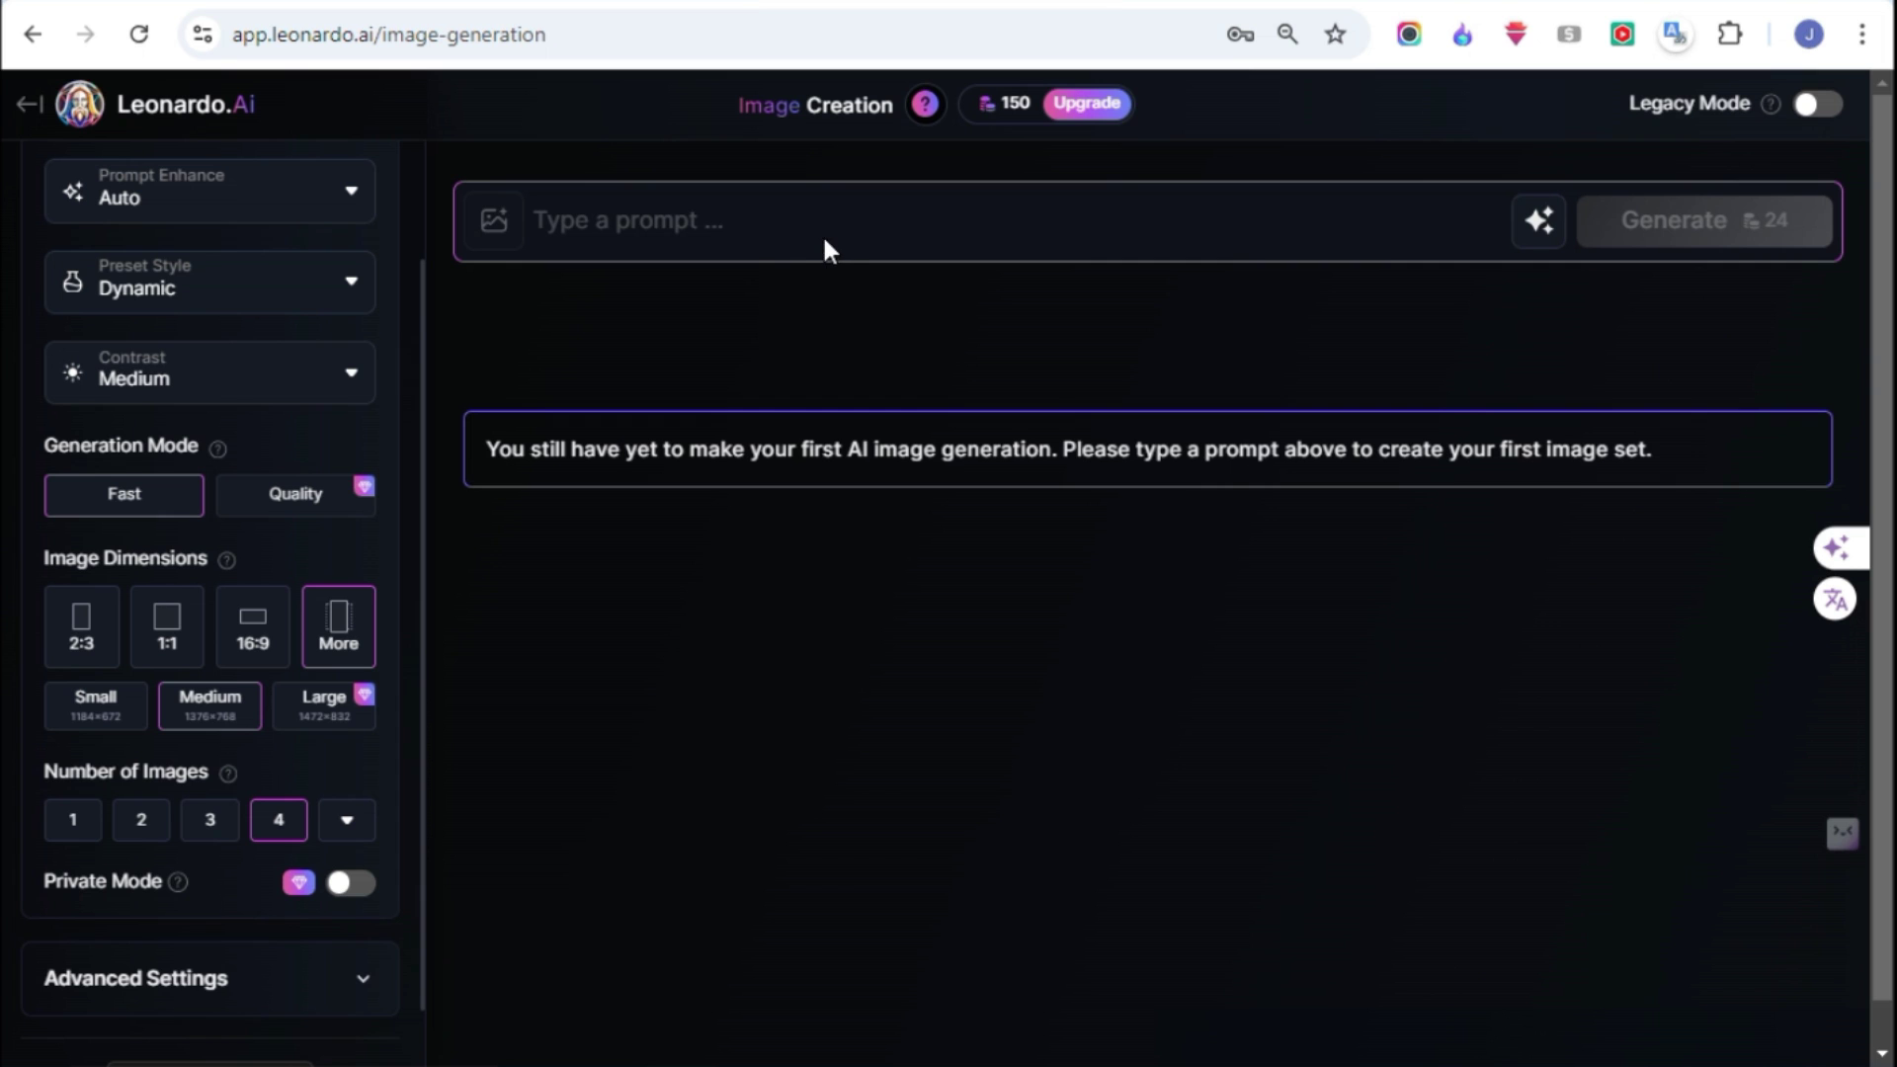
{"action": "left_click", "coordinate": [574, 2]}
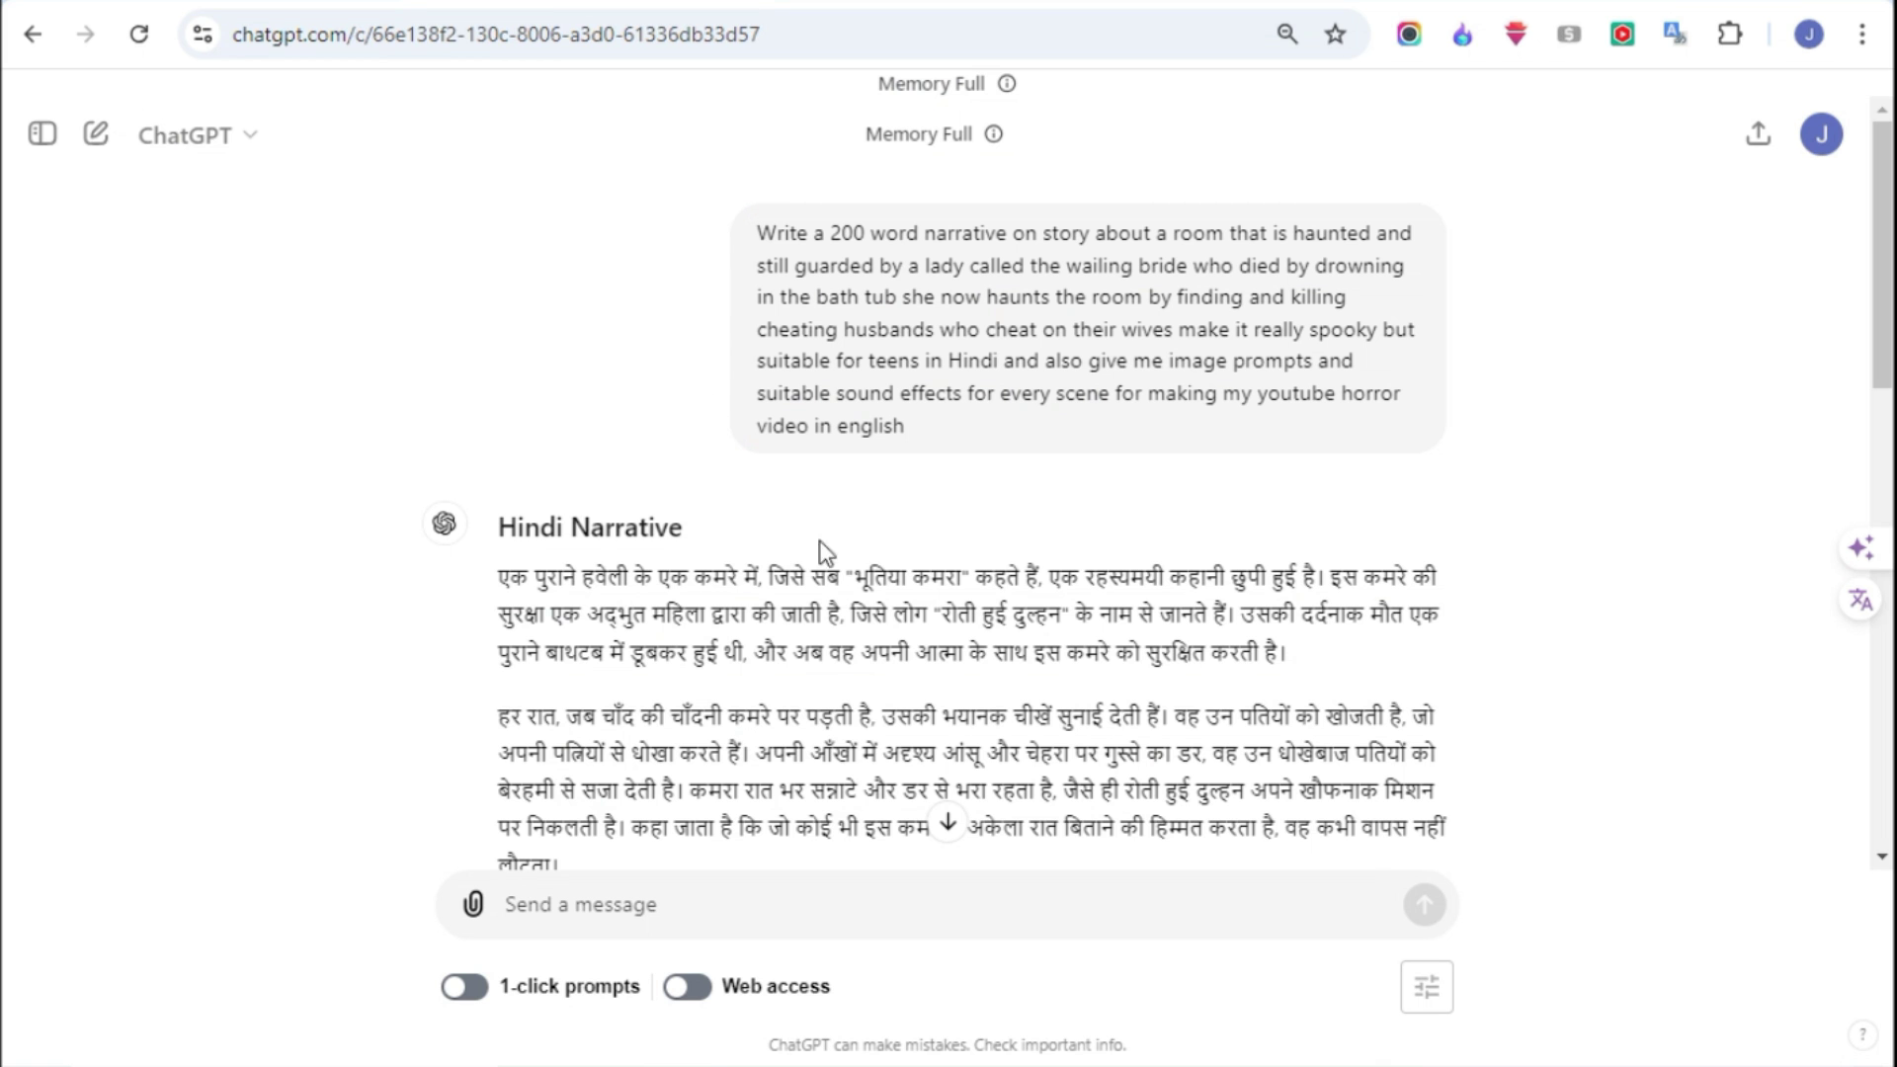
{"action": "scroll", "coordinate": [819, 550], "scroll_direction": "down", "scroll_amount": 5}
{"action": "left_click_drag", "start_coordinate": [710, 578], "coordinate": [1075, 612]}
{"action": "key", "text": "ctrl+c"}
{"action": "key", "text": "ctrl+Tab"}
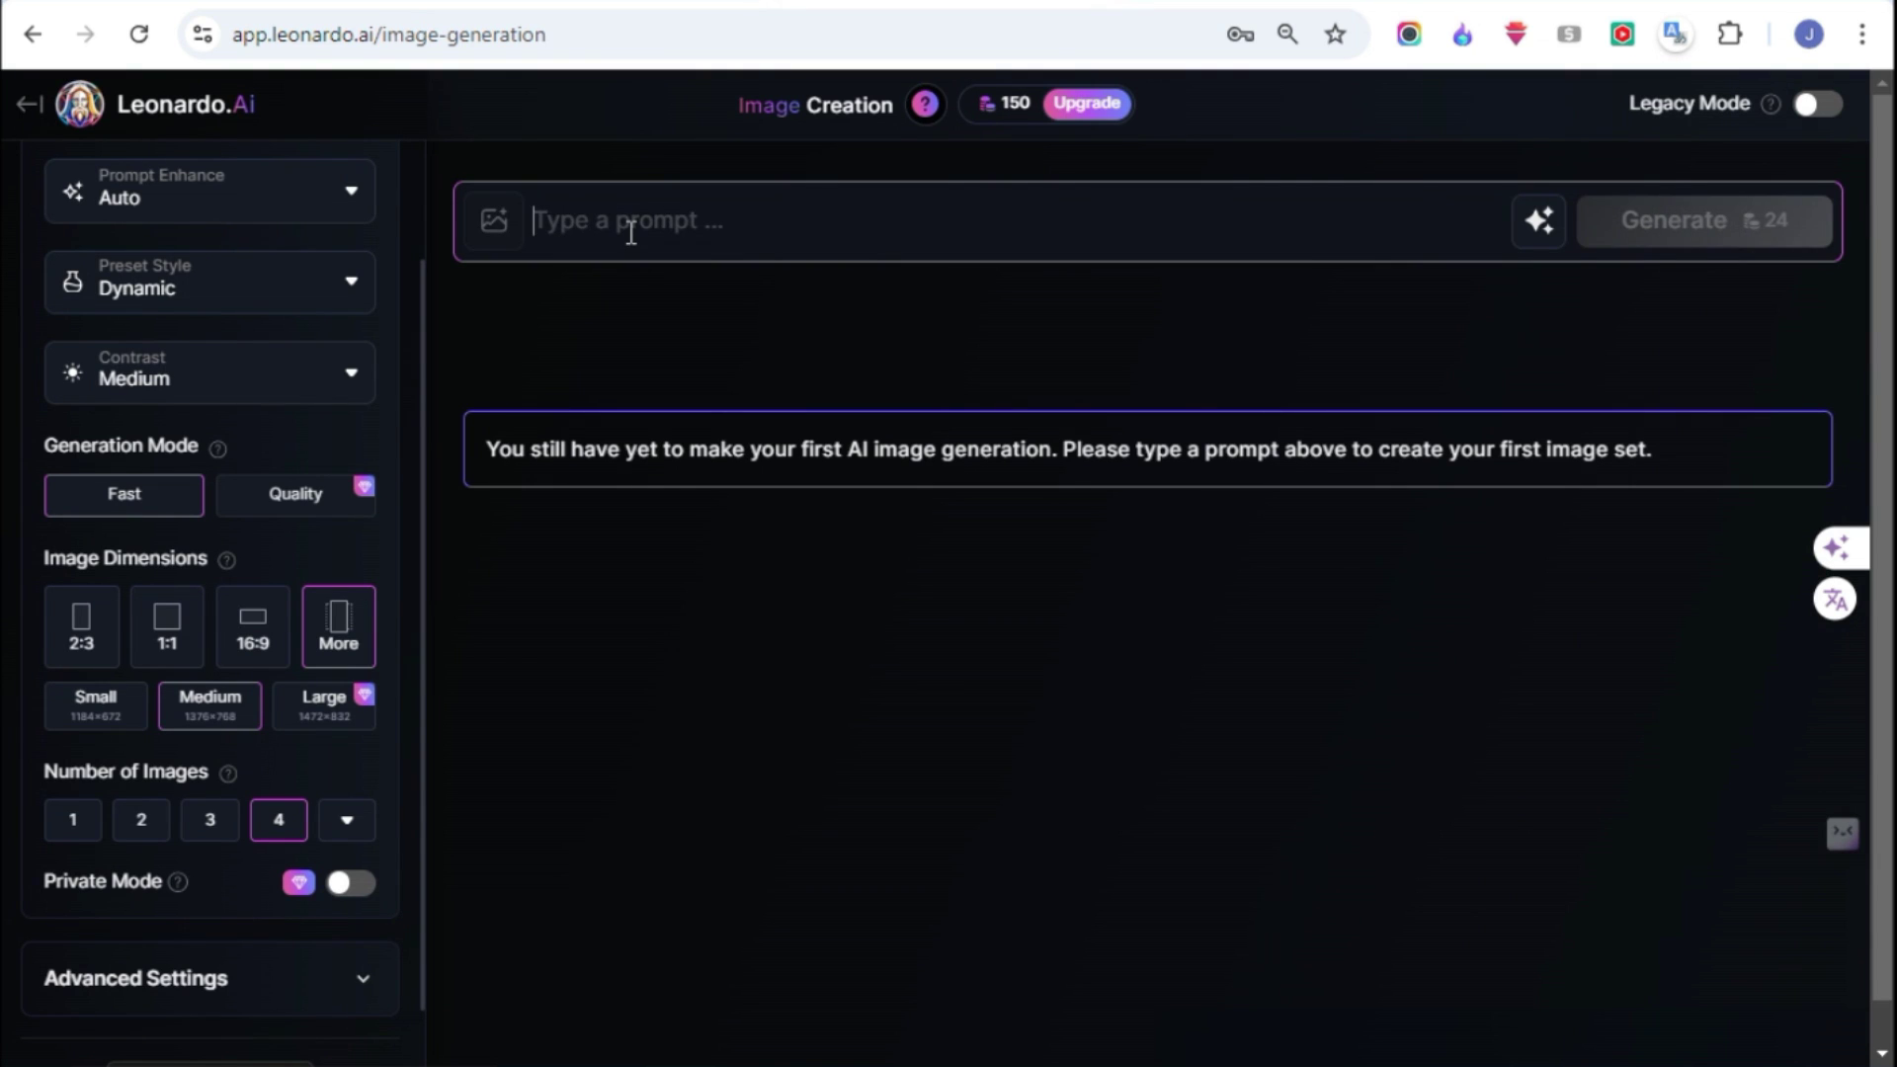
{"action": "key", "text": "ctrl+v"}
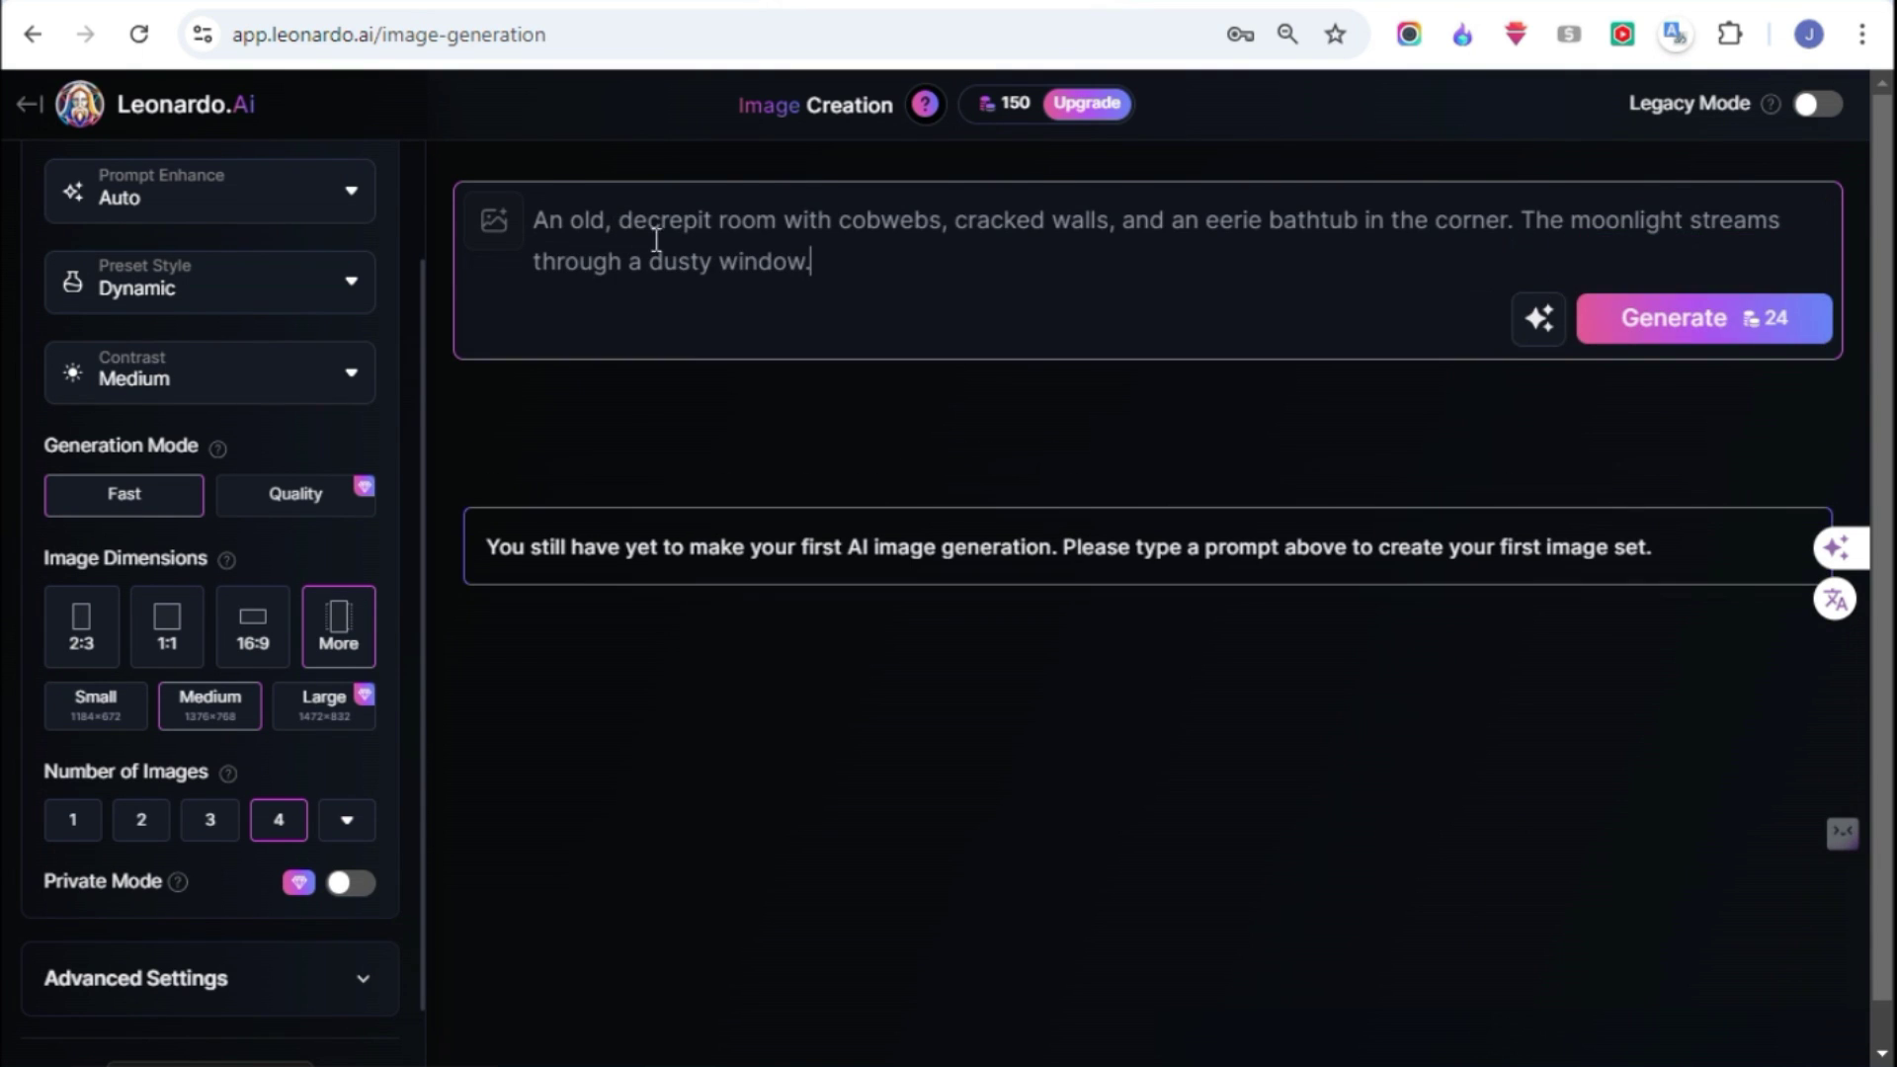
{"action": "left_click", "coordinate": [1707, 336]}
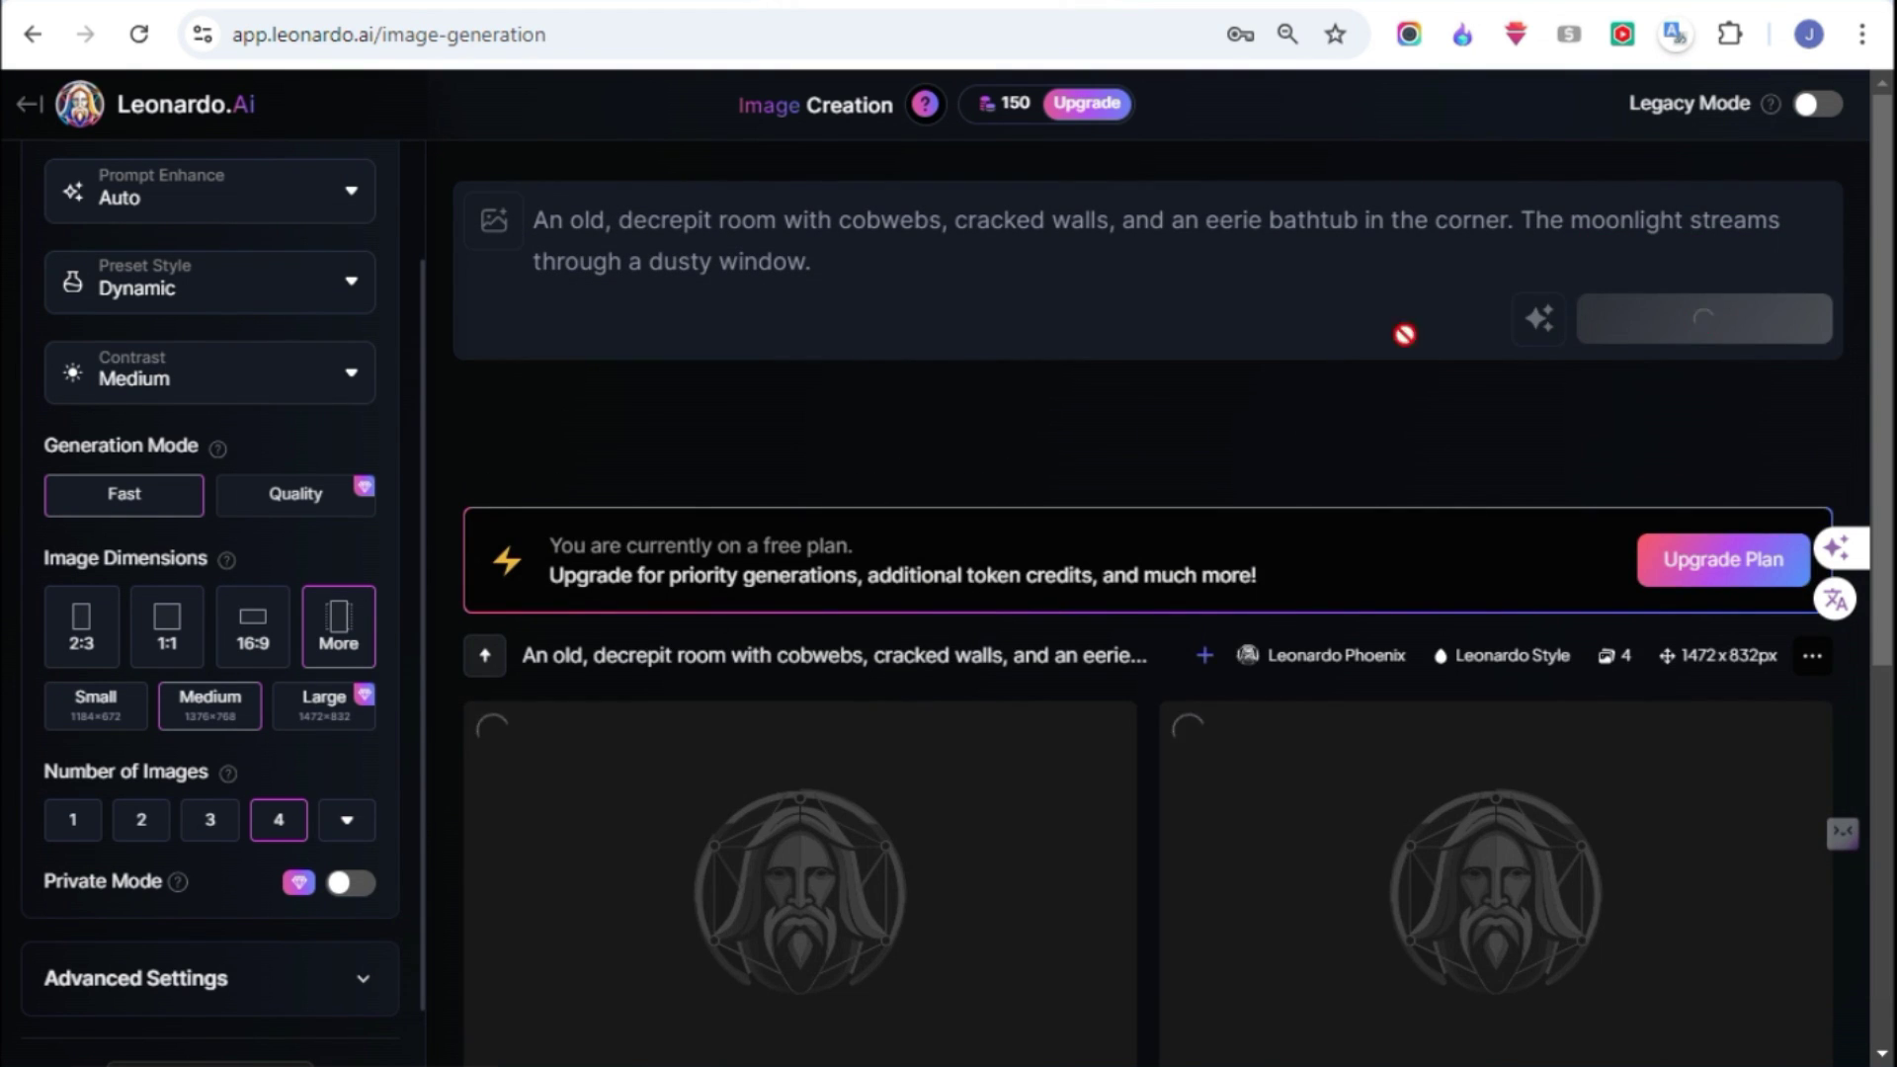
- Download a generated image of the cobwebbed bathroom and one of the frightened man with the ghostly bride
{"action": "scroll", "coordinate": [1113, 758], "scroll_direction": "down", "scroll_amount": 5}
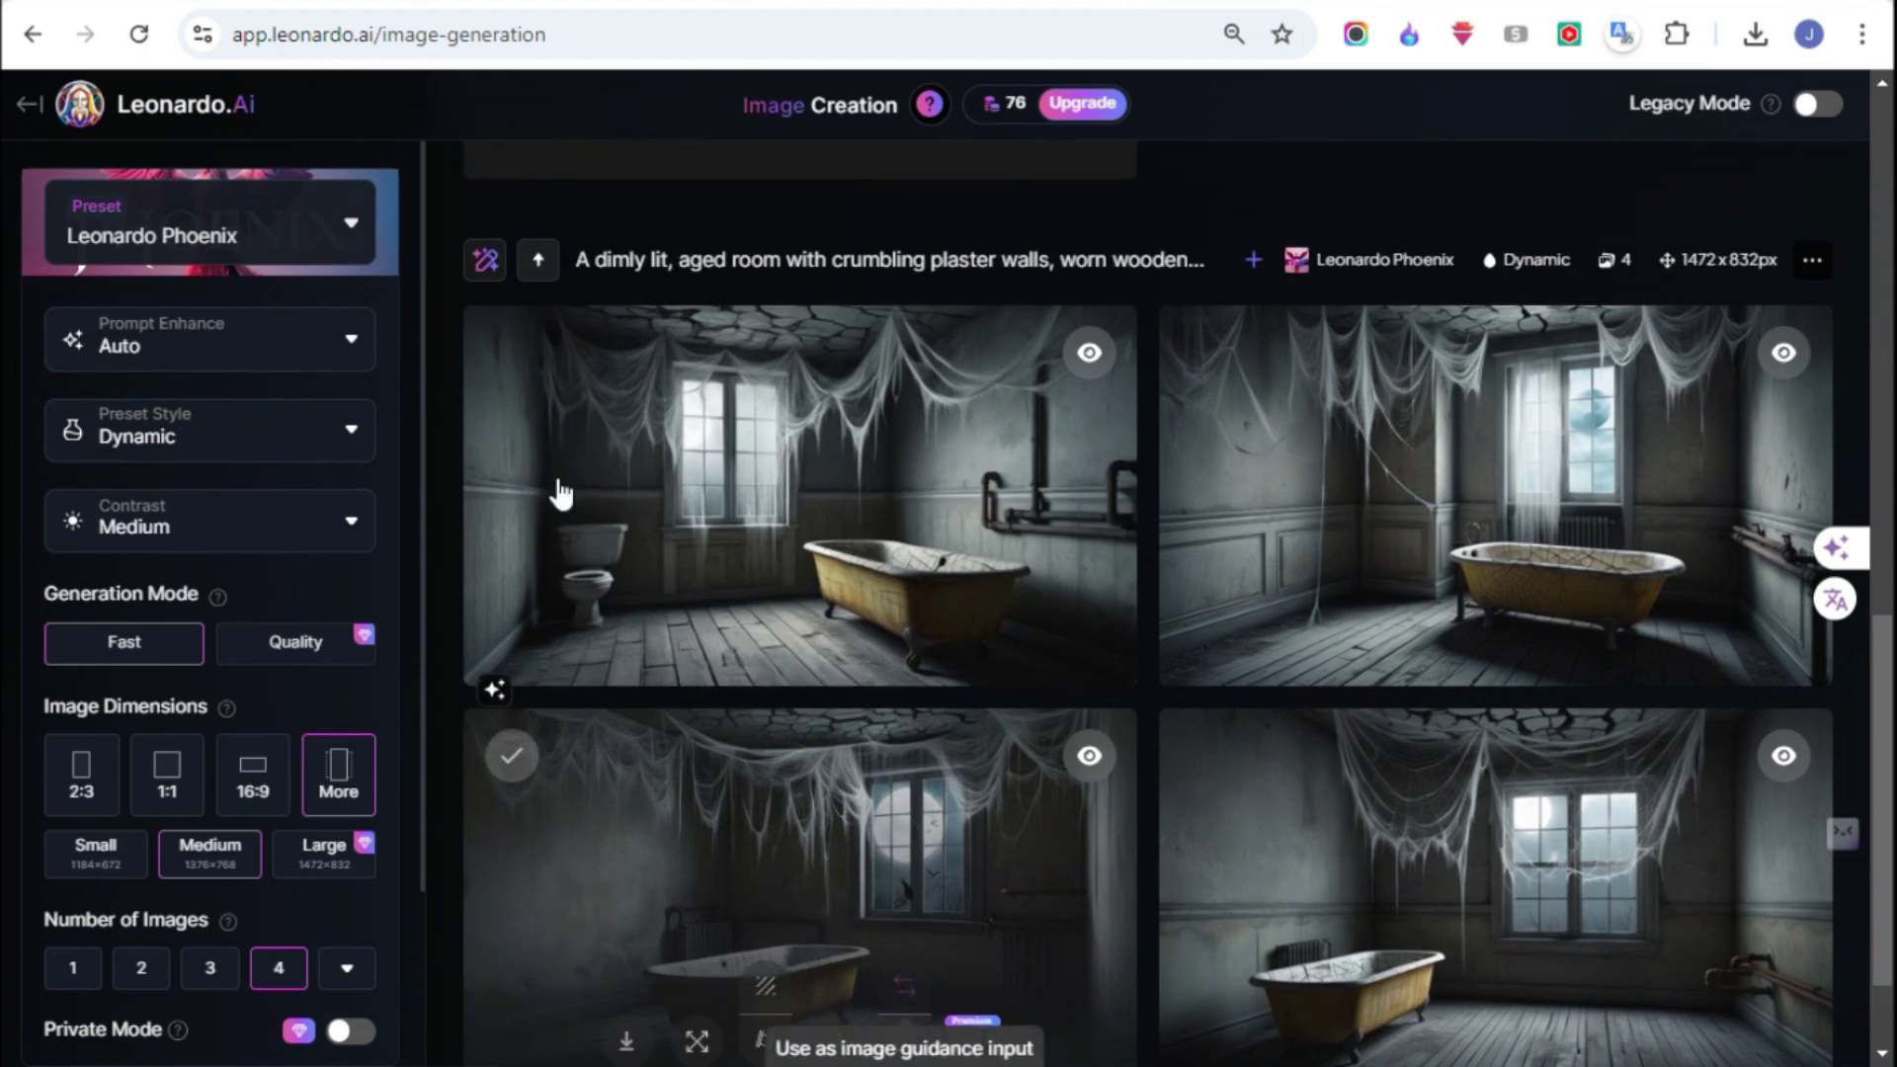
{"action": "mouse_move", "coordinate": [635, 662]}
{"action": "left_click", "coordinate": [632, 657]}
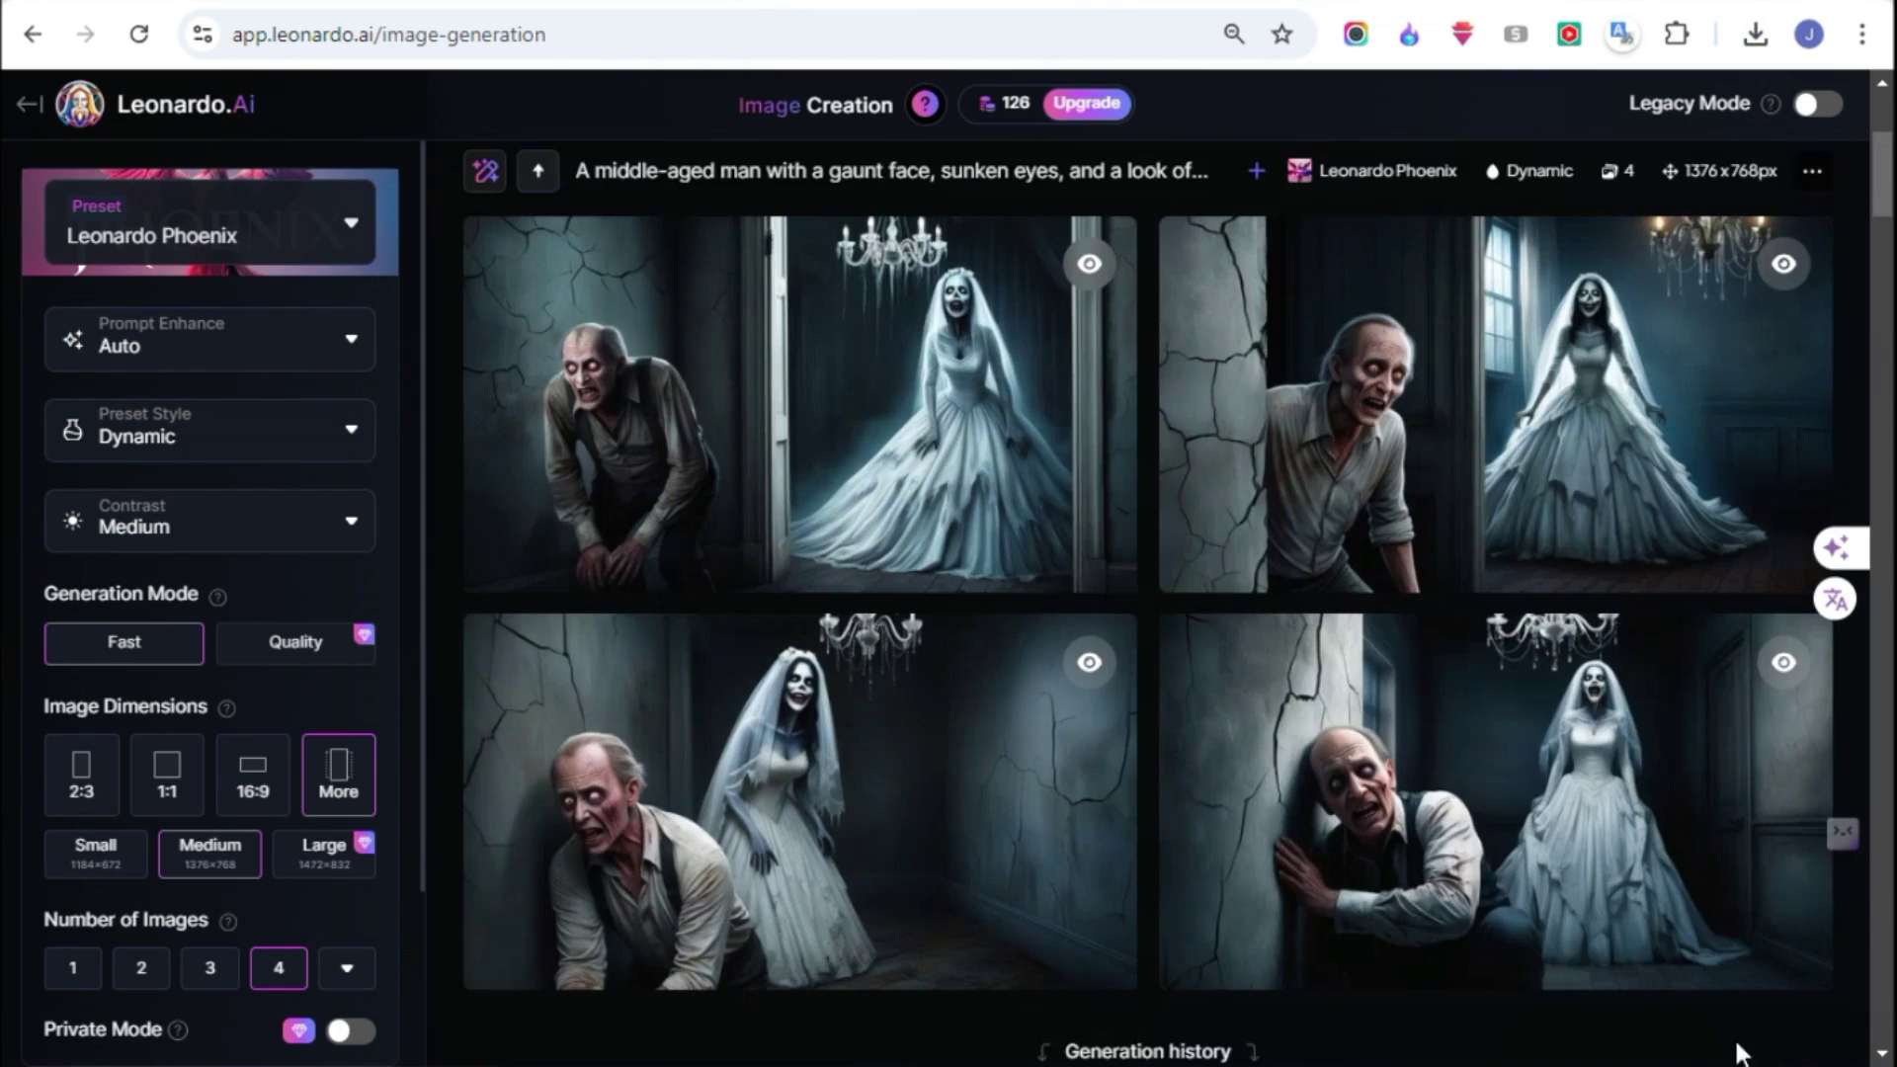
{"action": "scroll", "coordinate": [1410, 495], "scroll_direction": "down", "scroll_amount": 2}
{"action": "mouse_move", "coordinate": [634, 798]}
{"action": "left_click", "coordinate": [653, 731]}
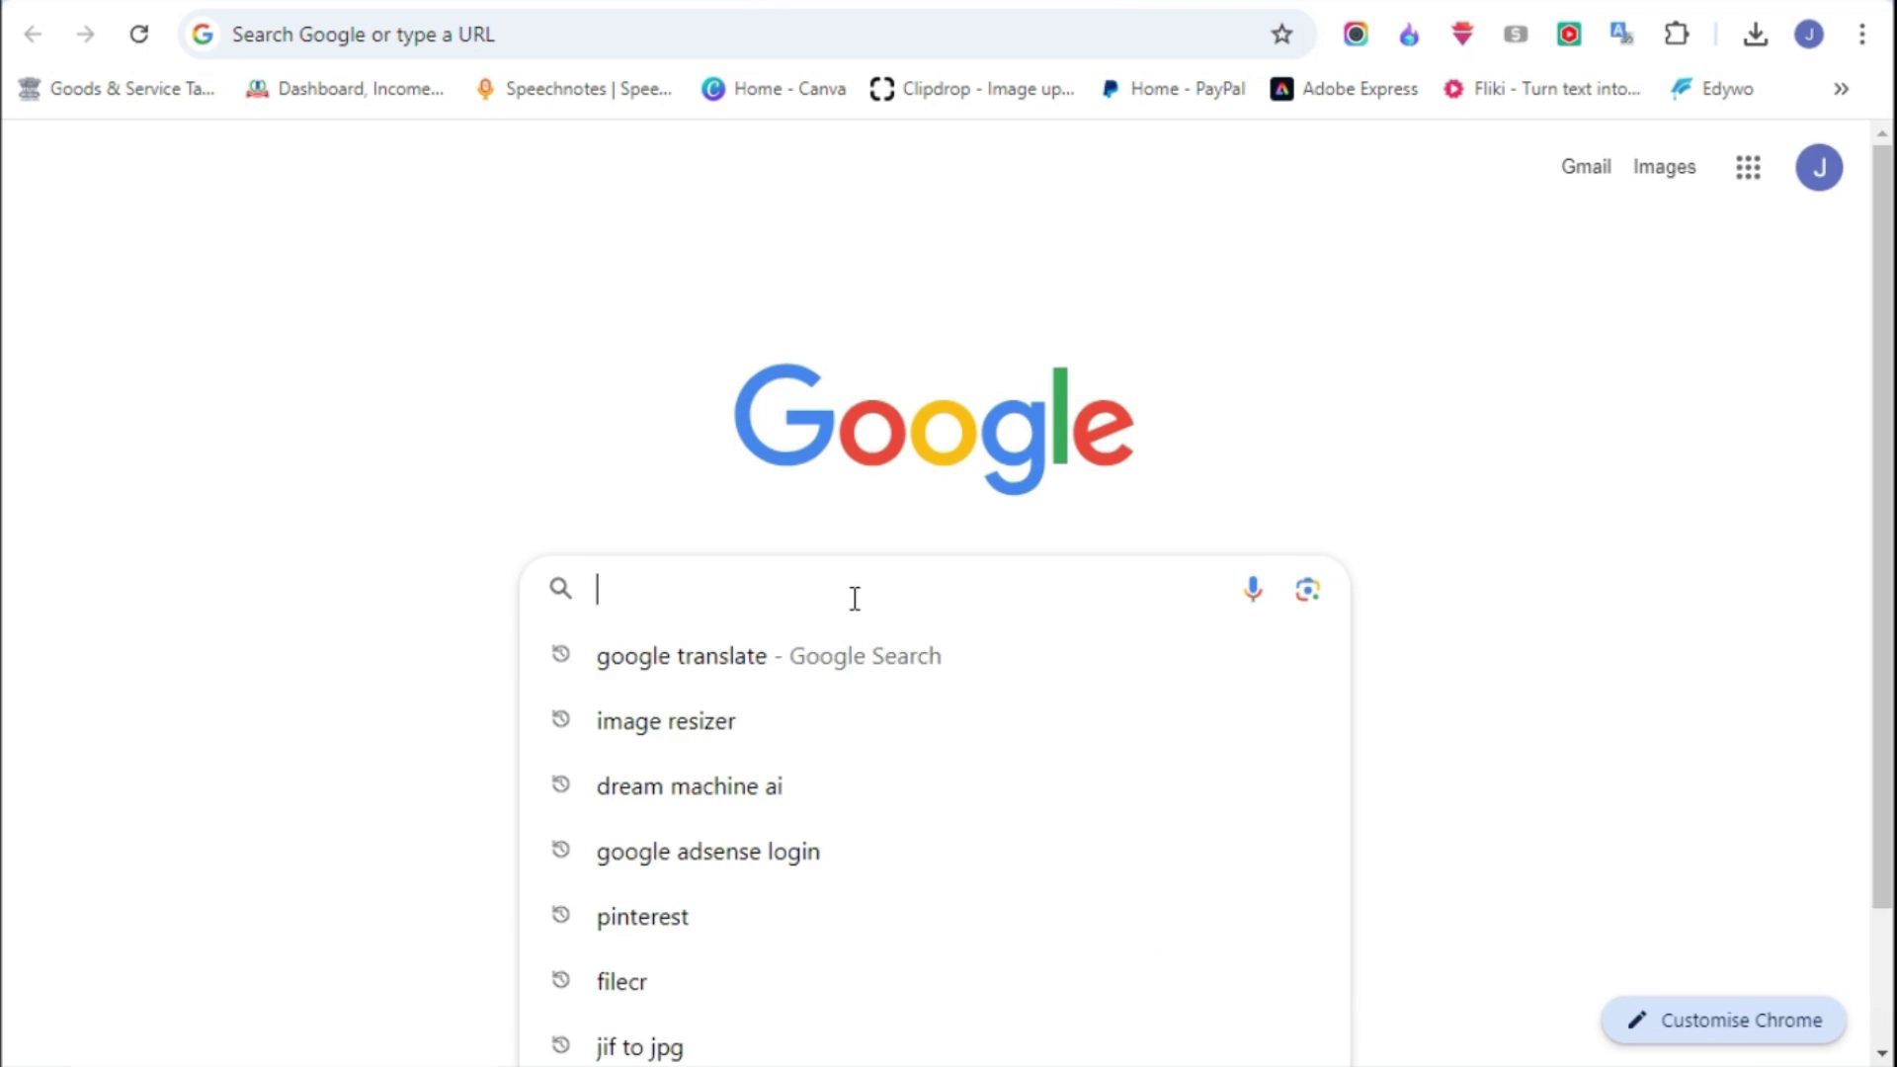
- Search Google for "ai video generator.me" and open the aivideogenerator.me video creation app
{"action": "type", "text": "ai video"}
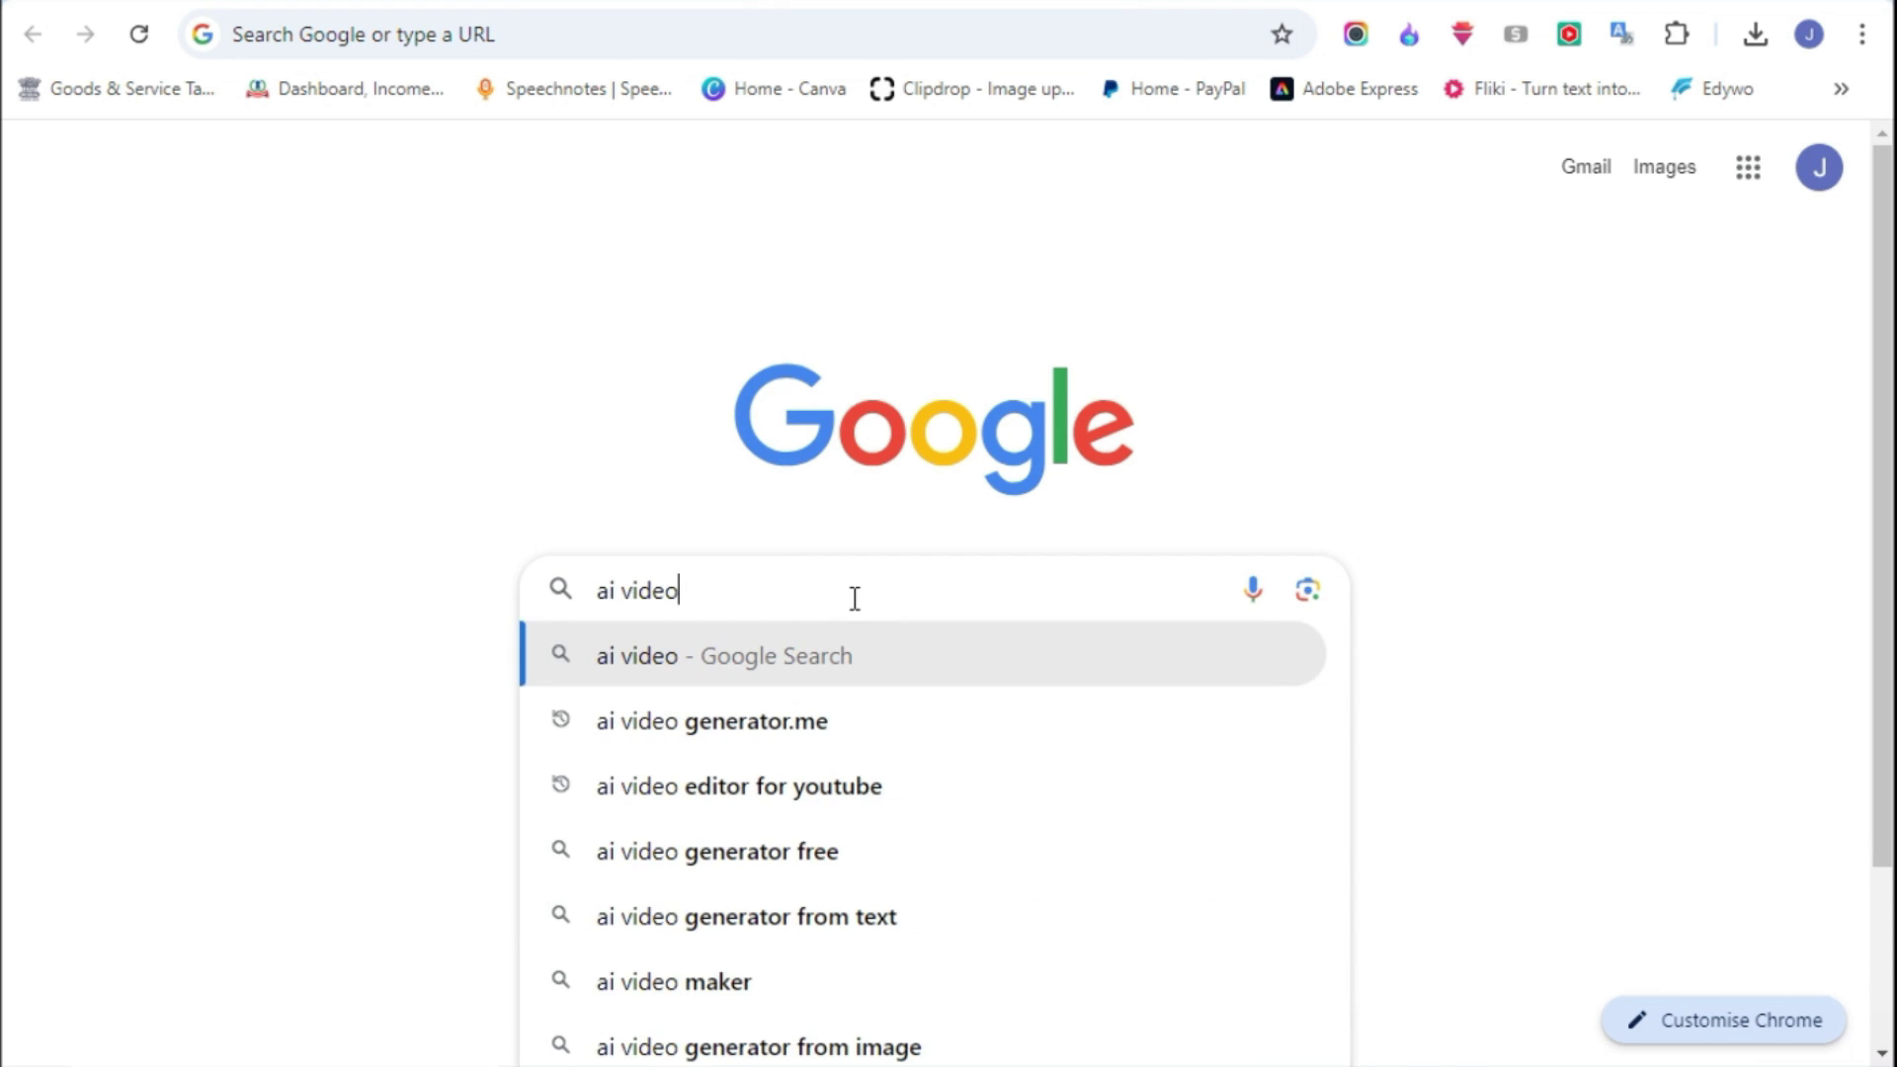
{"action": "left_click", "coordinate": [729, 737]}
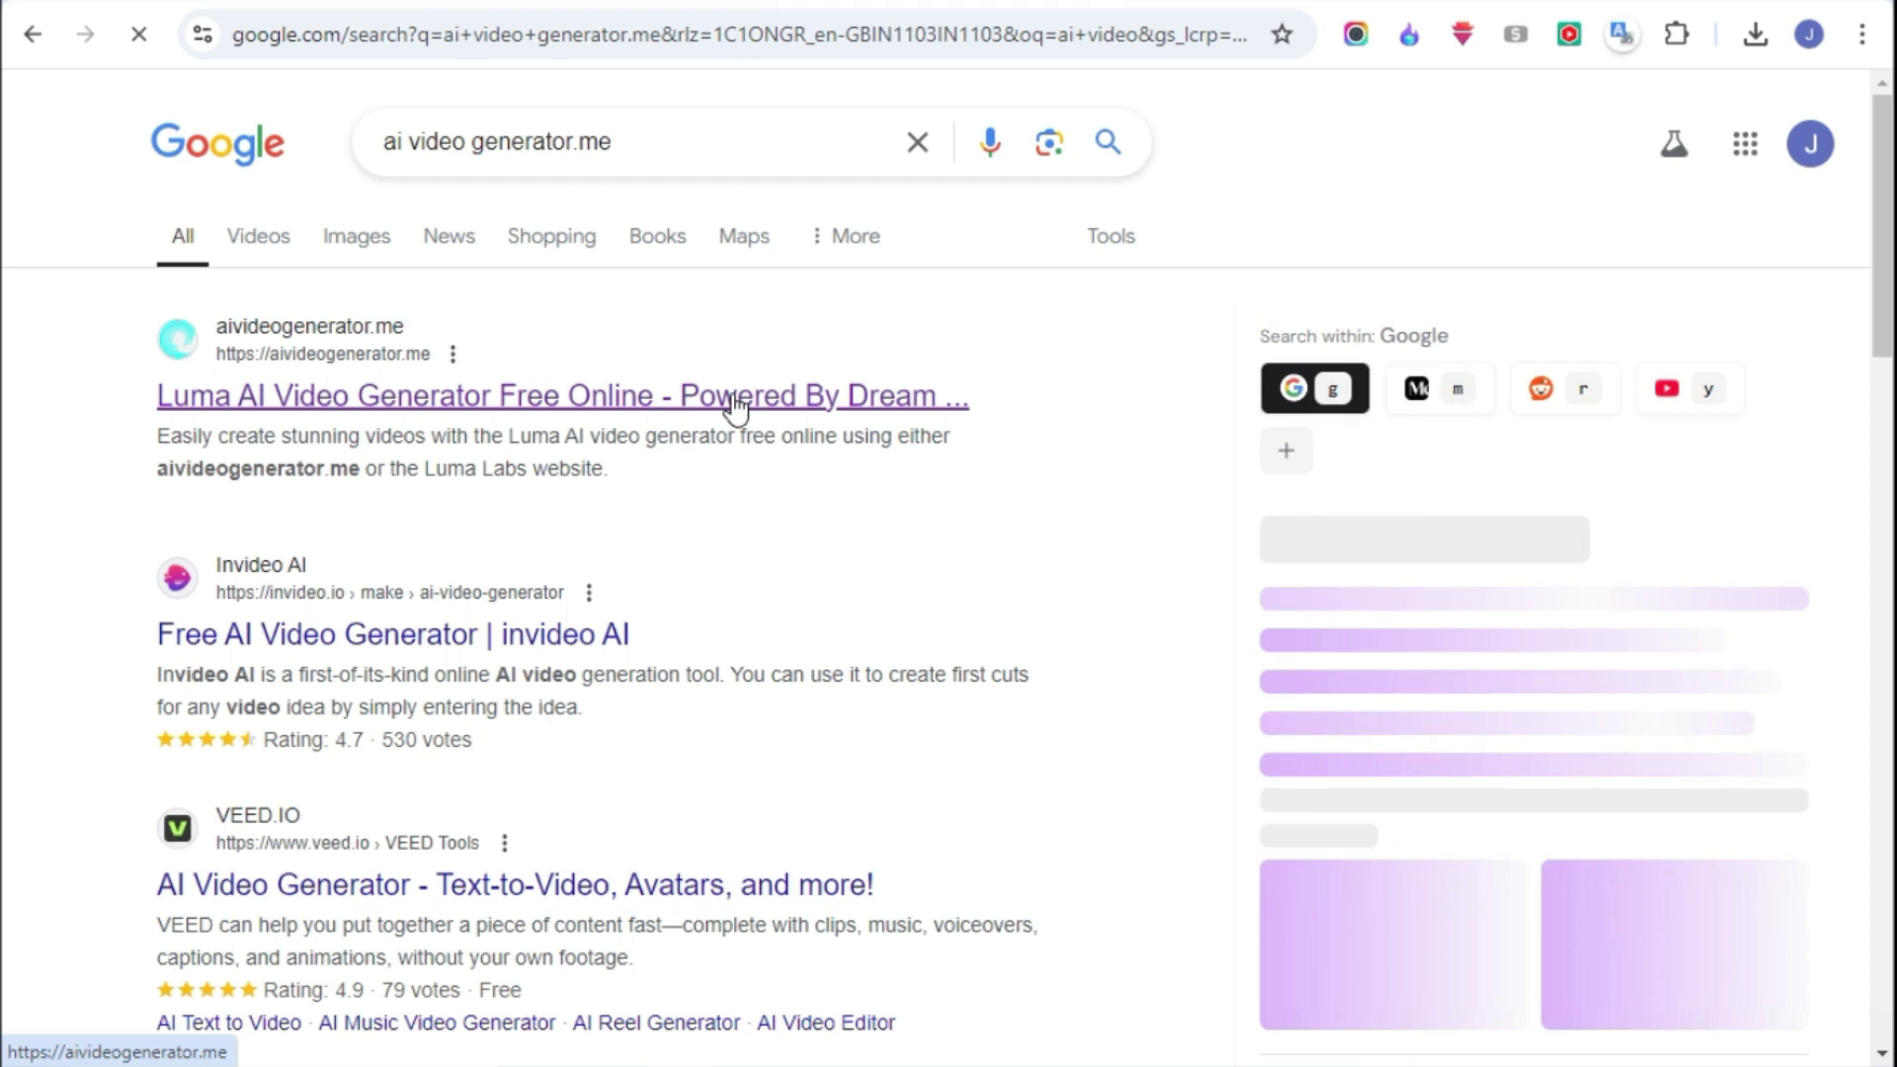
{"action": "left_click", "coordinate": [731, 407]}
{"action": "left_click", "coordinate": [951, 734]}
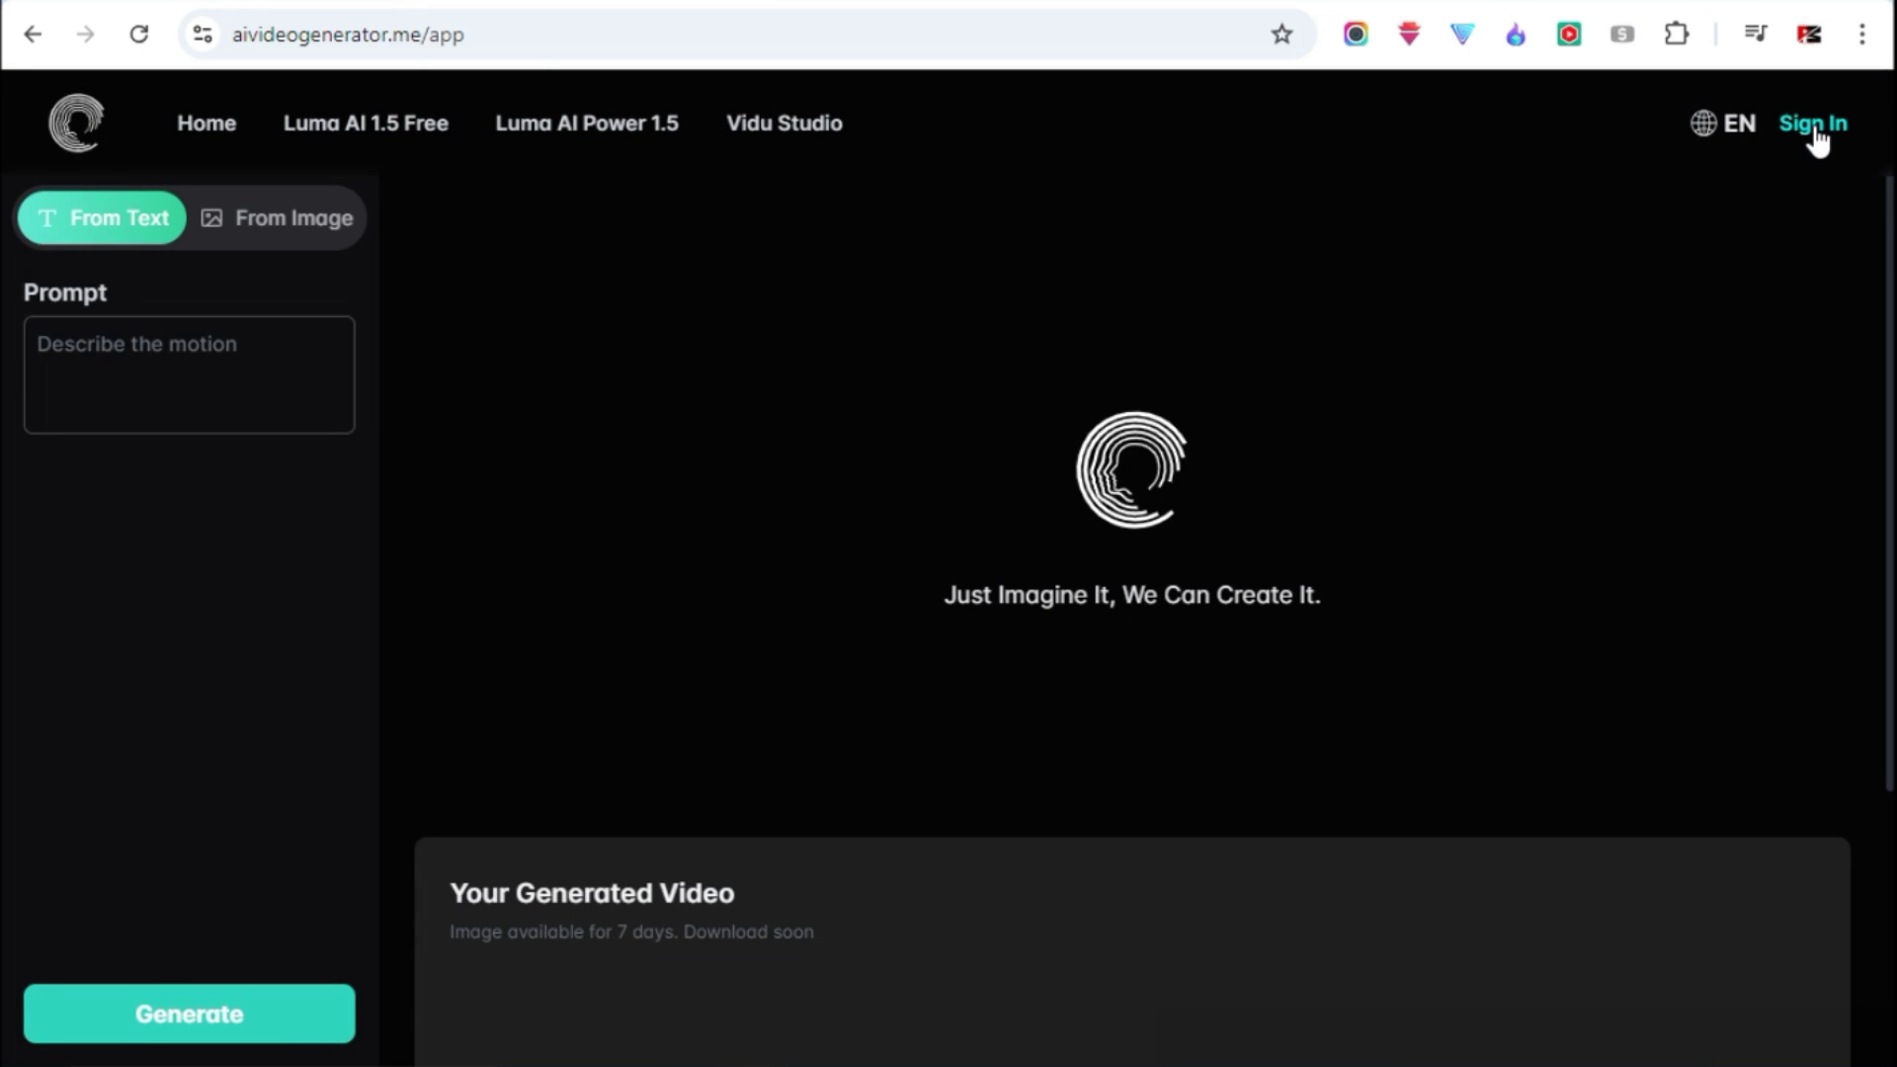
- Register a new aivideogenerator.me account with an email, the verification code and a confirmed password
{"action": "left_click", "coordinate": [1814, 126]}
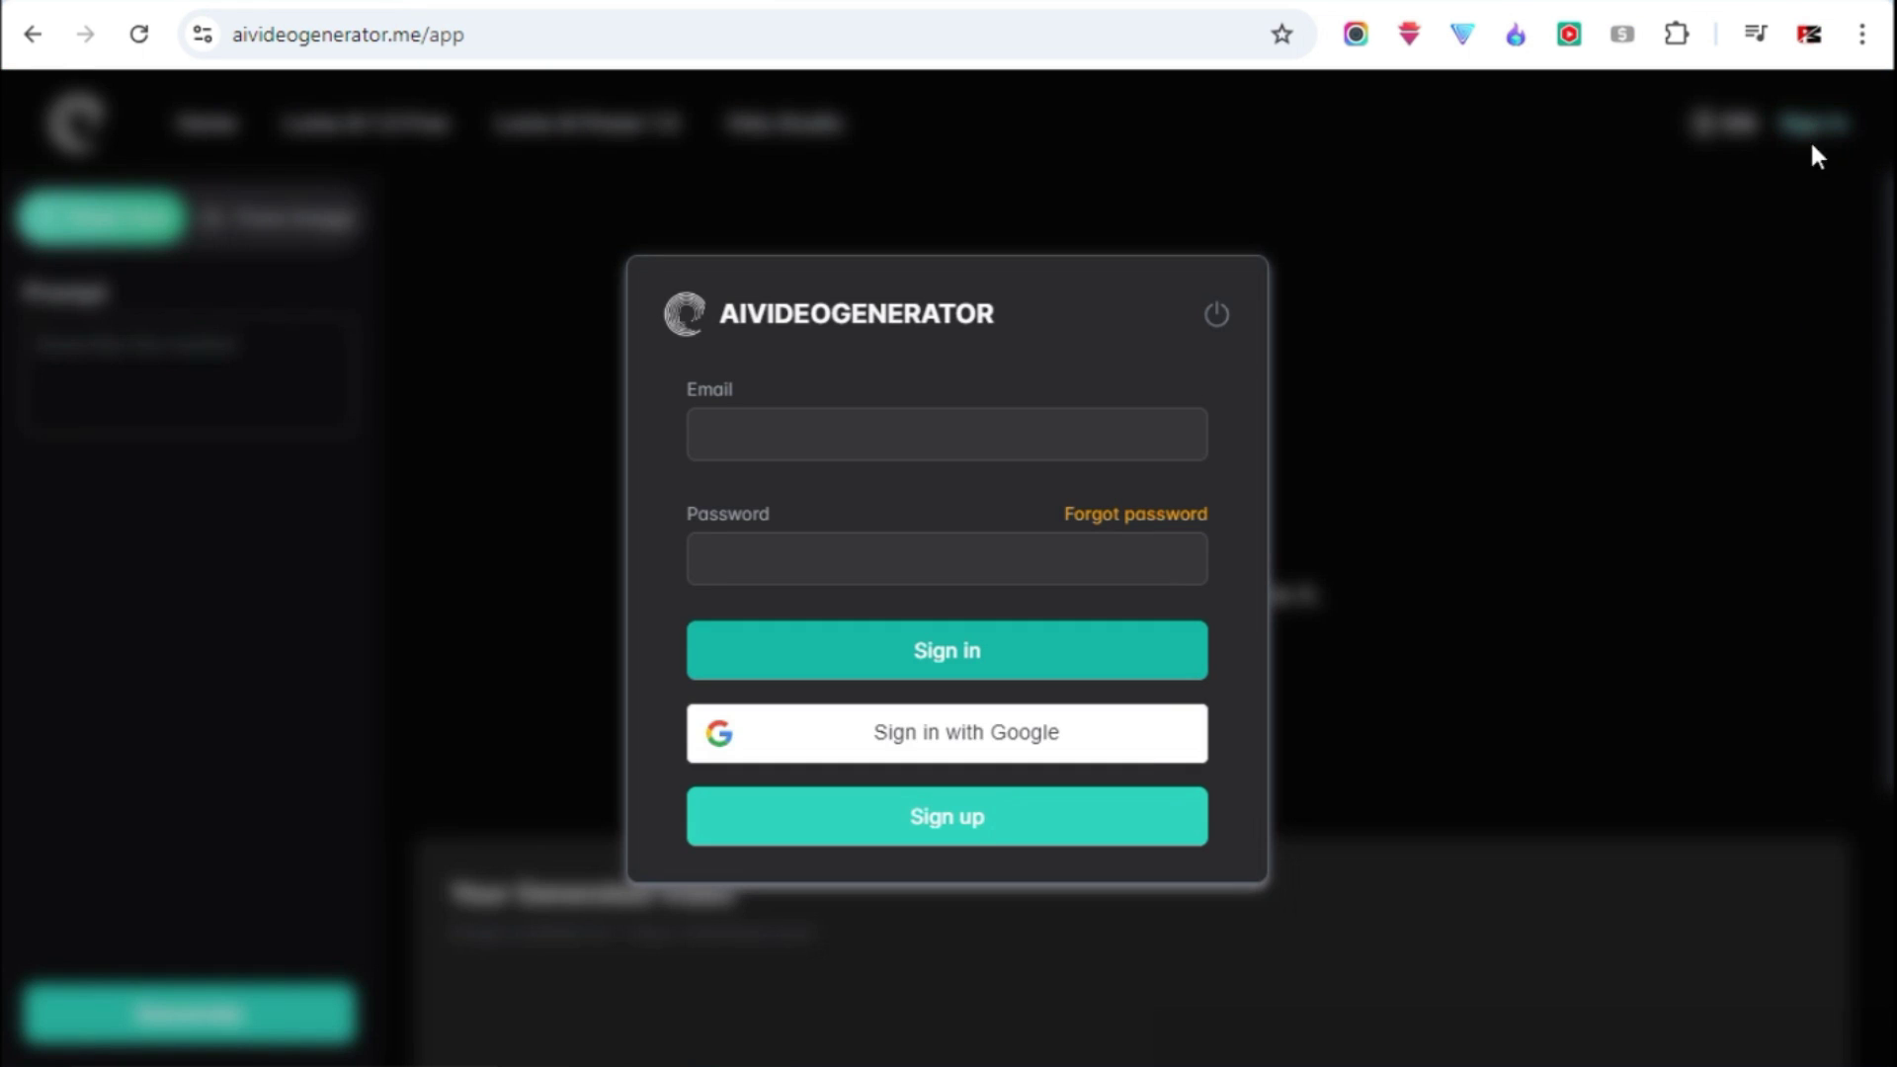
{"action": "left_click", "coordinate": [985, 836]}
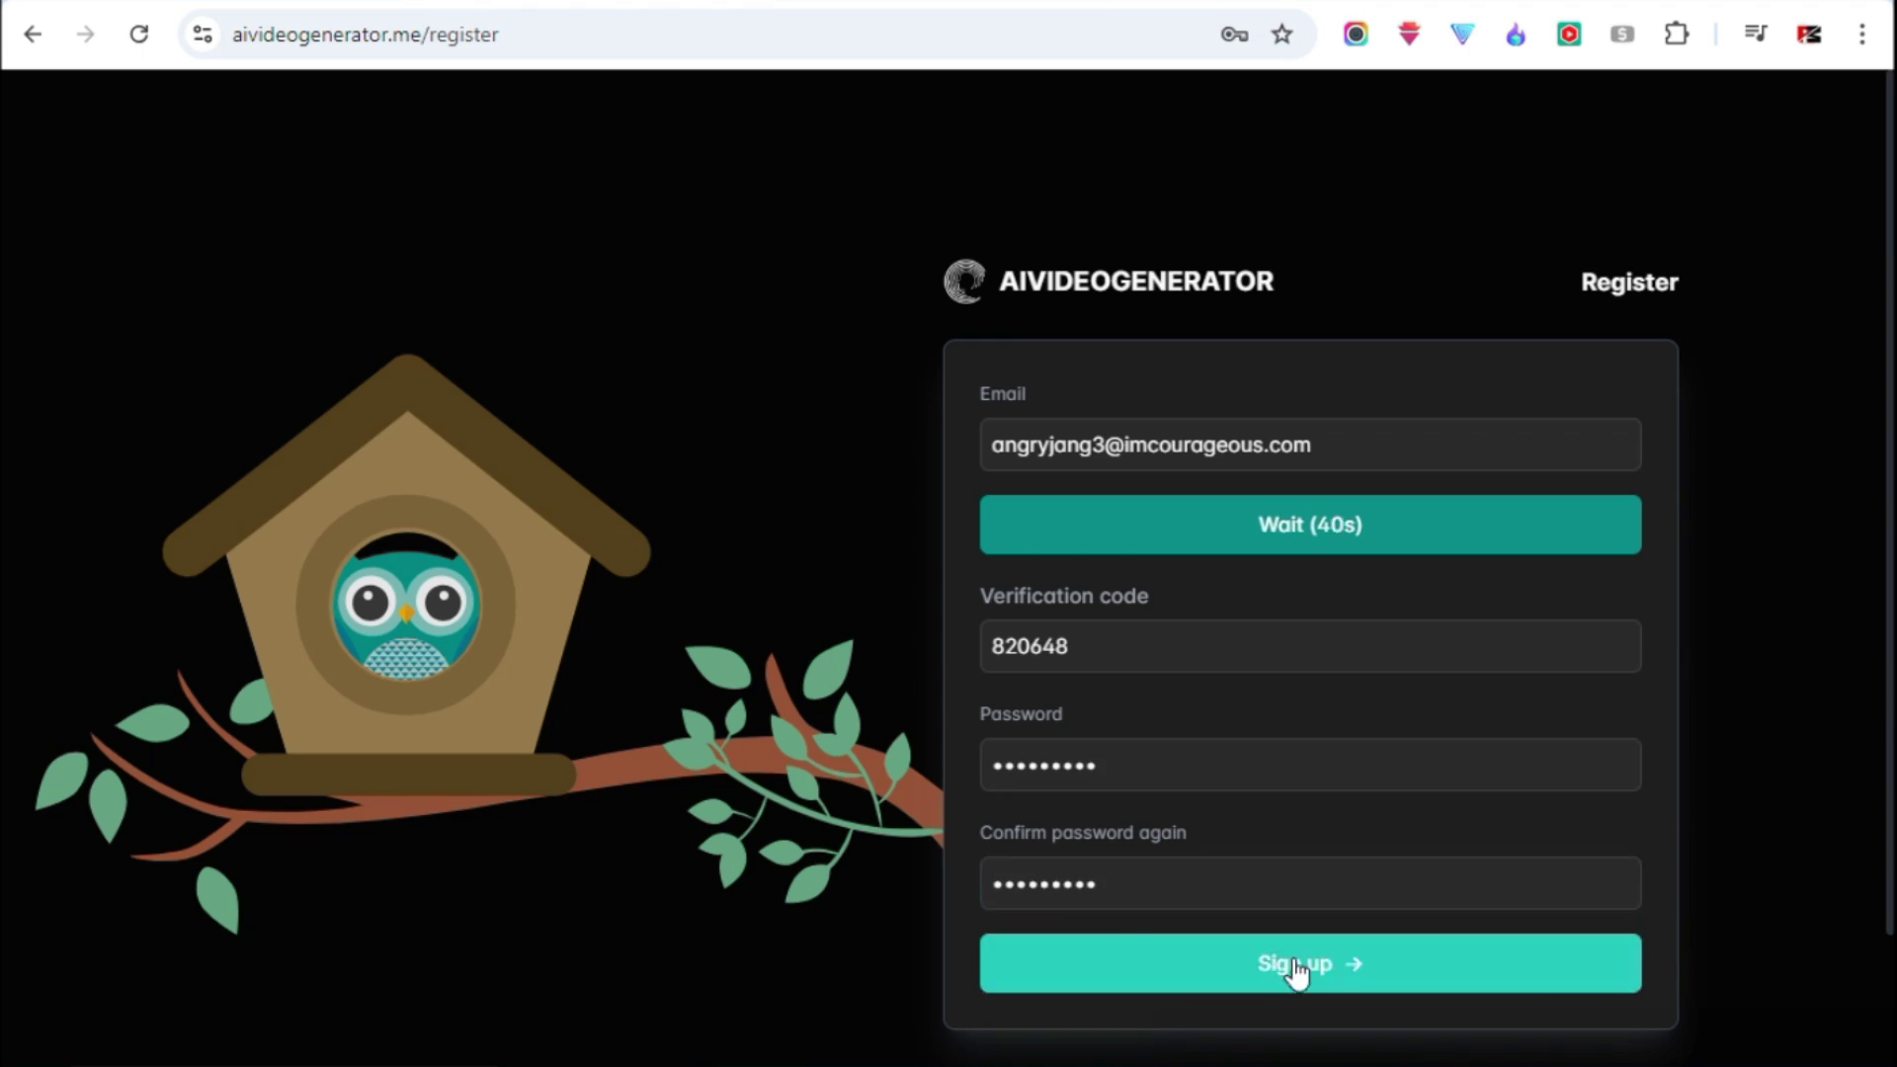
{"action": "left_click", "coordinate": [1300, 966]}
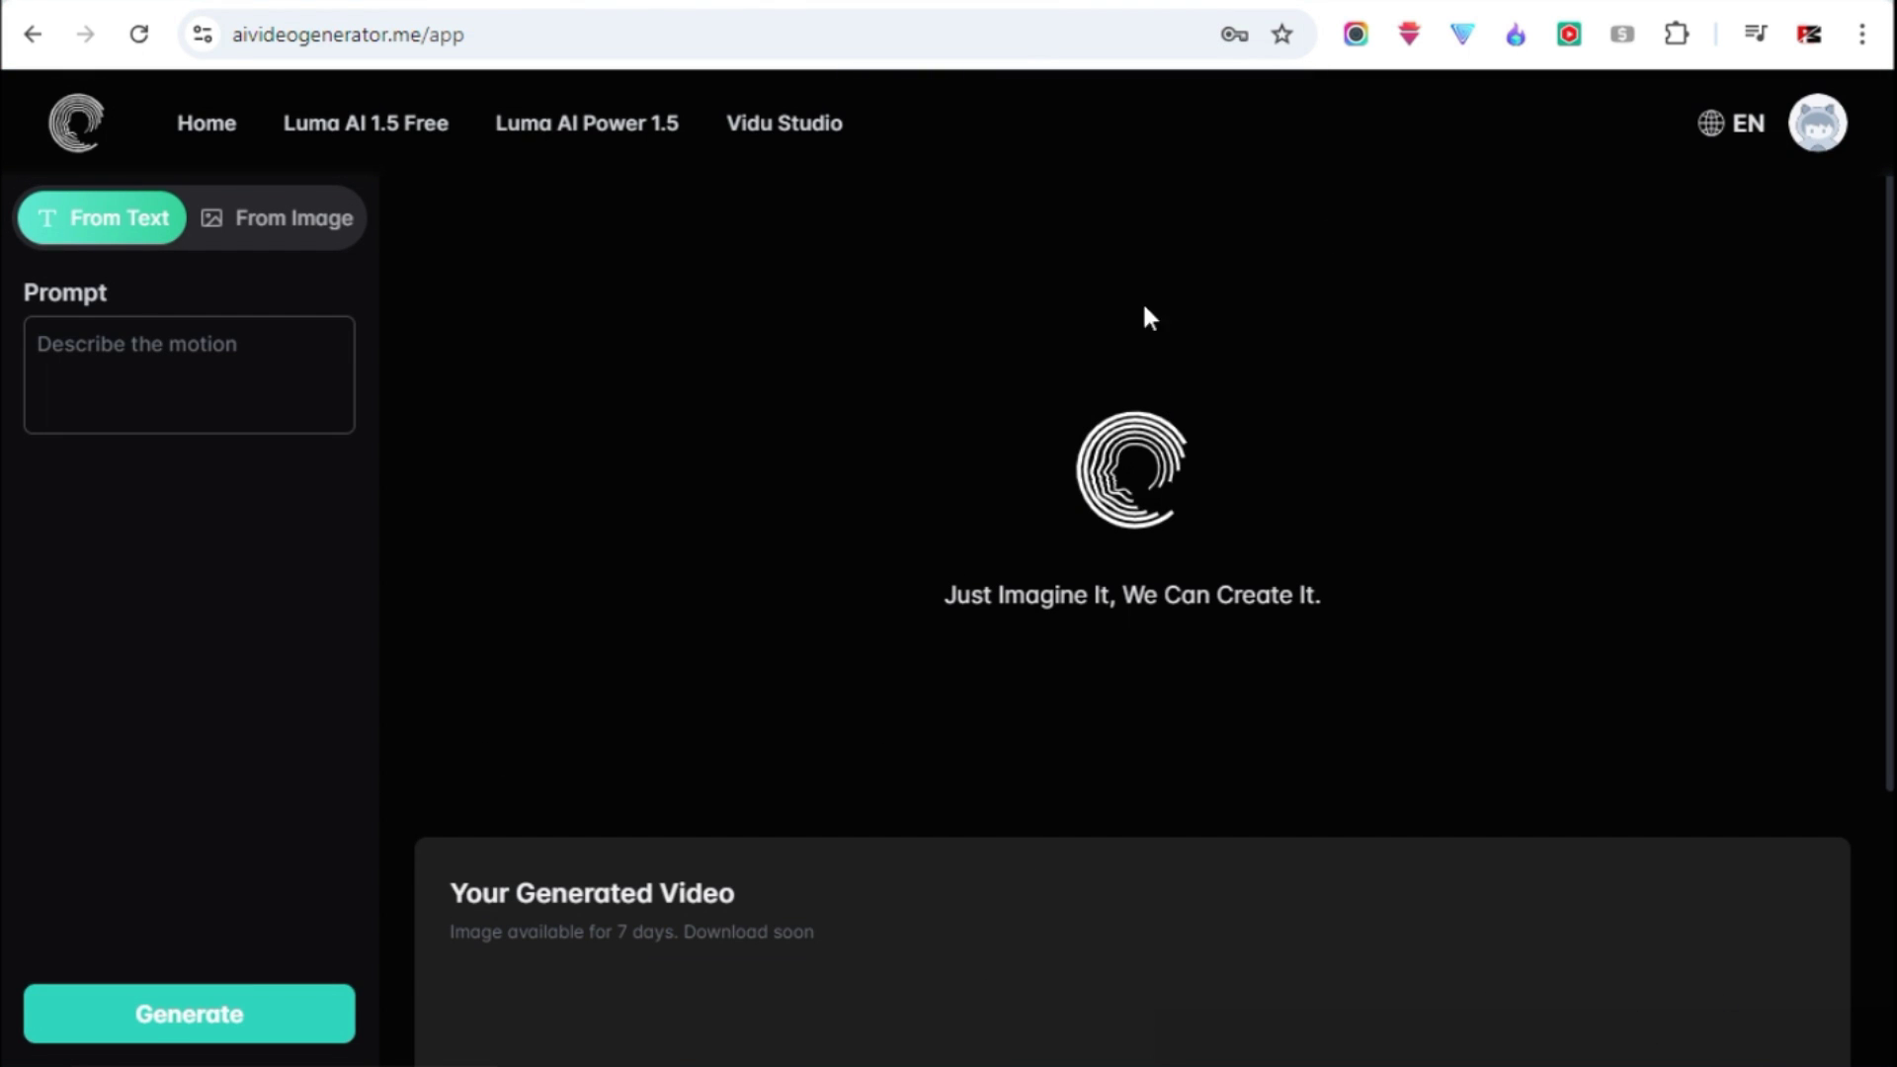
- Switch video generation to From Image and upload the first dimly lit aged room picture
{"action": "left_click", "coordinate": [282, 238]}
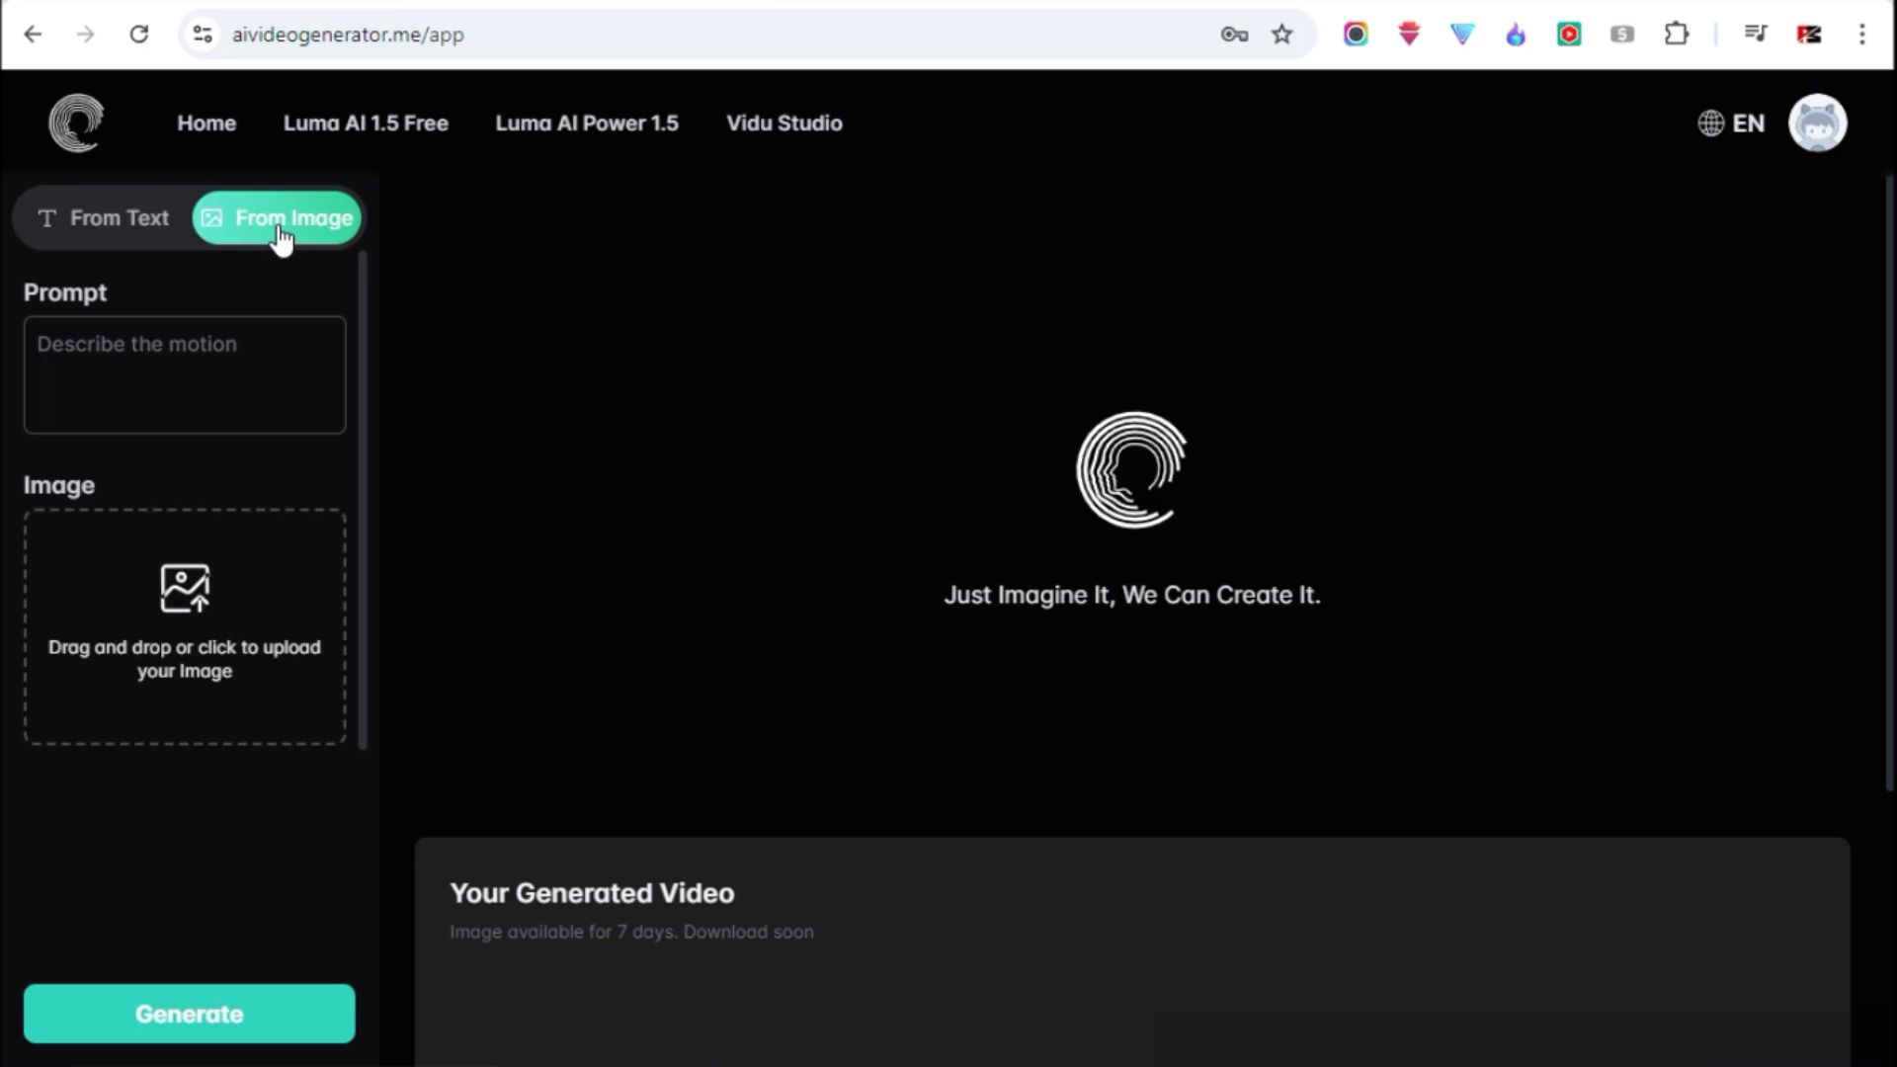
{"action": "left_click", "coordinate": [190, 597]}
{"action": "left_click", "coordinate": [363, 198]}
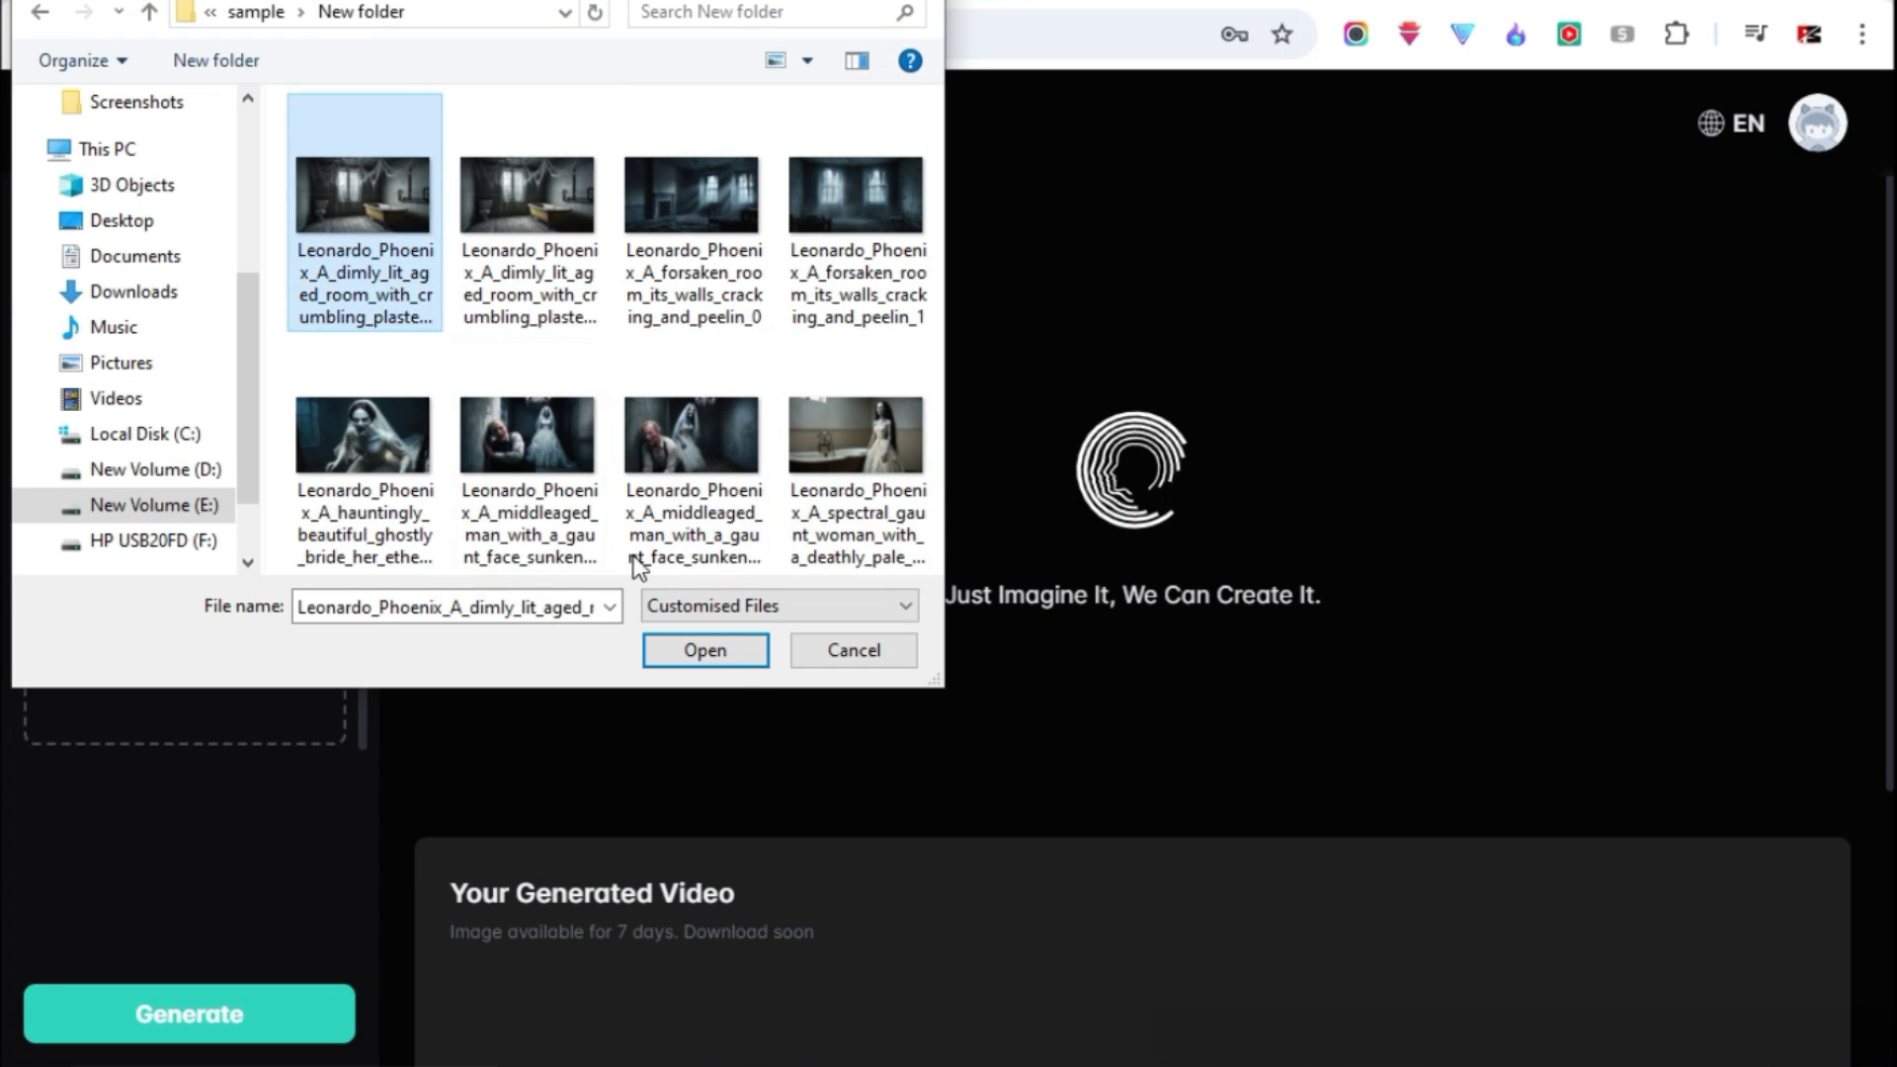
{"action": "left_click", "coordinate": [705, 650]}
- Use ChatGPT's Scene 1 image prompt as the motion prompt for the bathroom picture and generate the video
{"action": "left_click", "coordinate": [150, 363]}
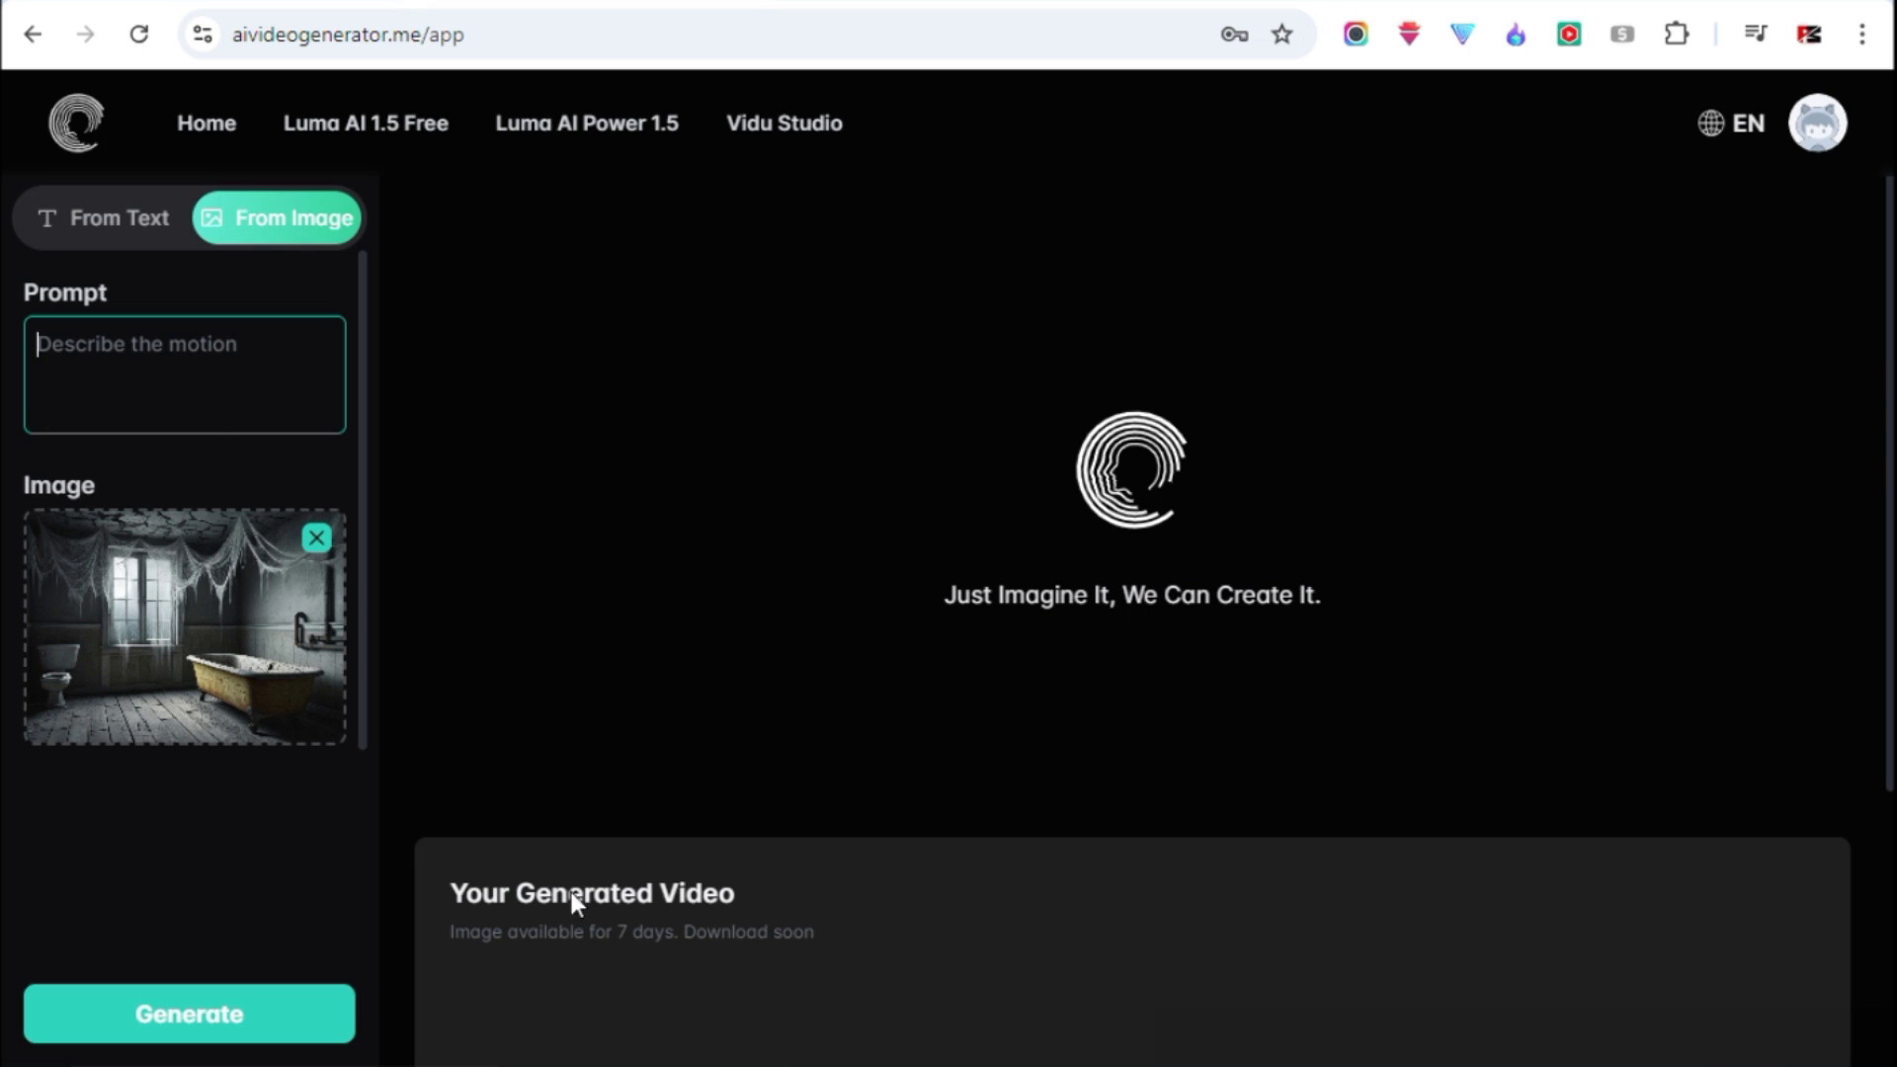
{"action": "key", "text": "alt+Tab"}
{"action": "scroll", "coordinate": [966, 635], "scroll_direction": "up", "scroll_amount": 3}
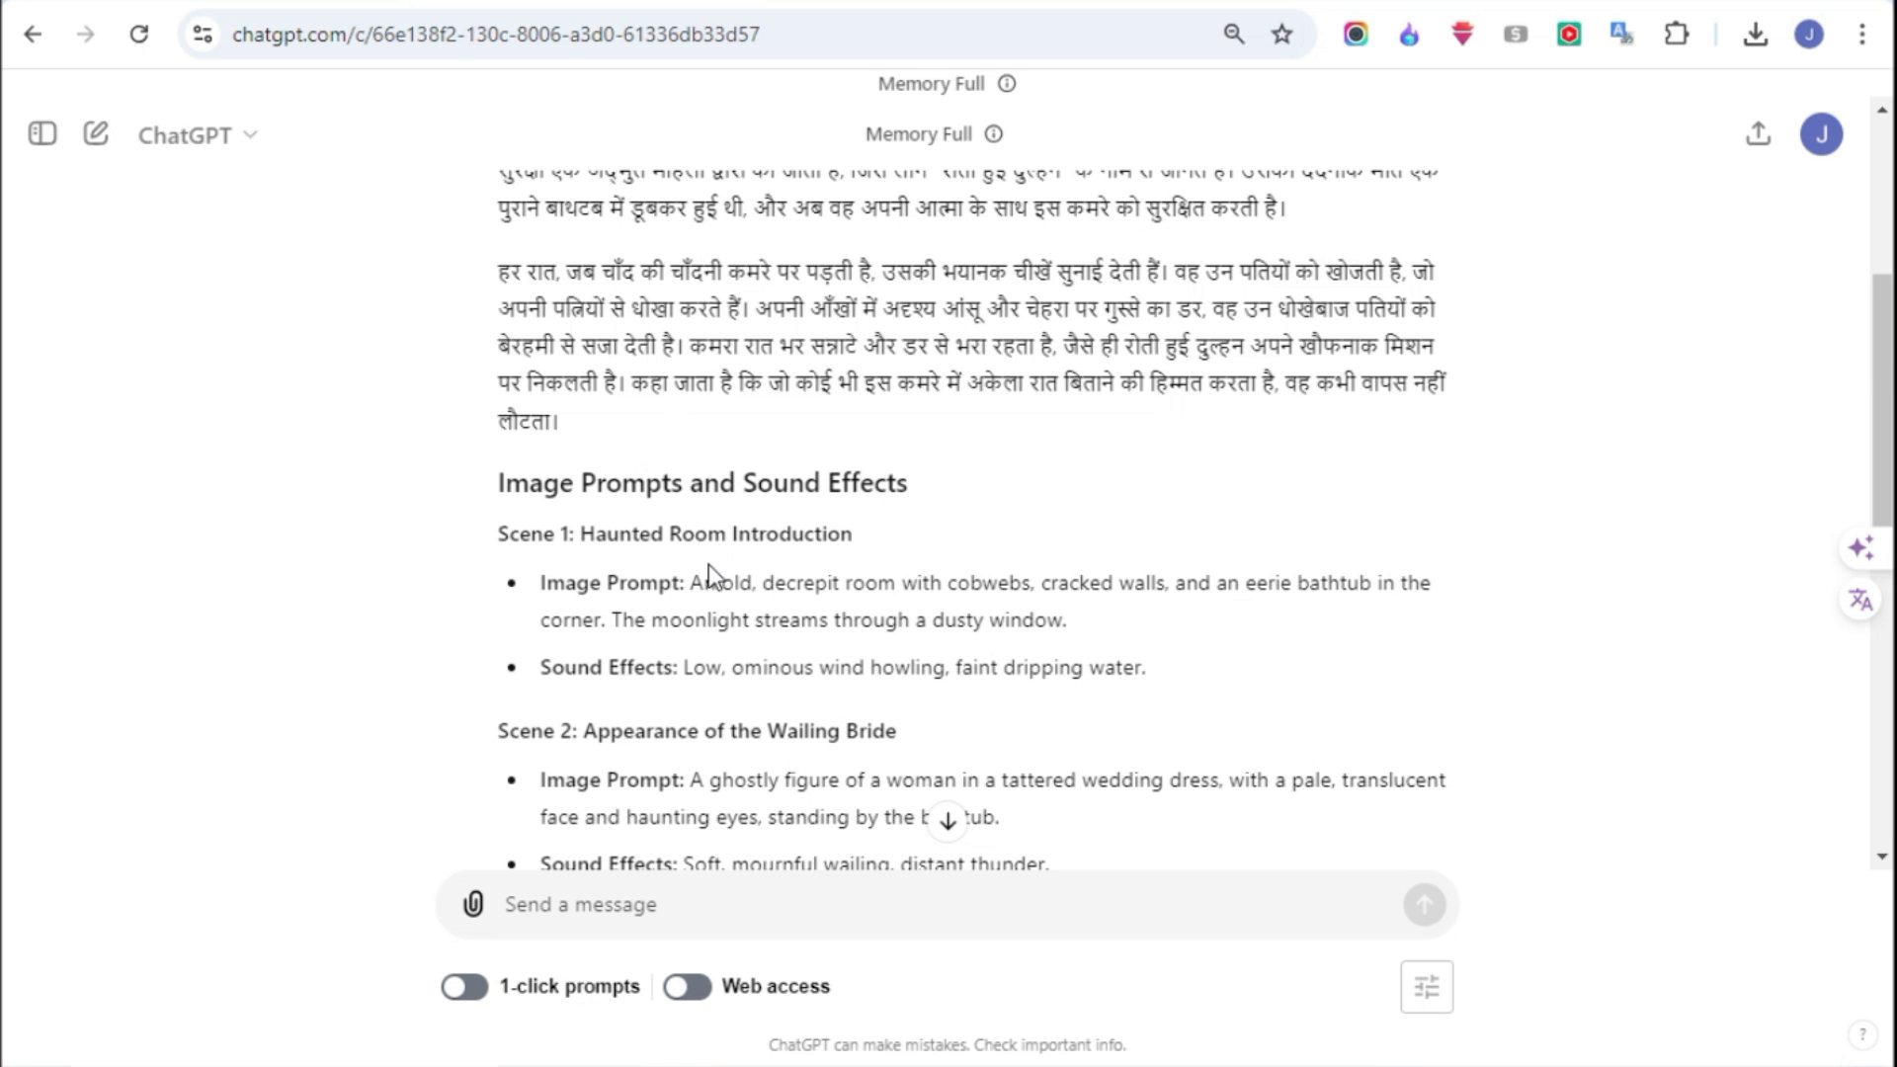
{"action": "left_click_drag", "start_coordinate": [689, 575], "coordinate": [1095, 644]}
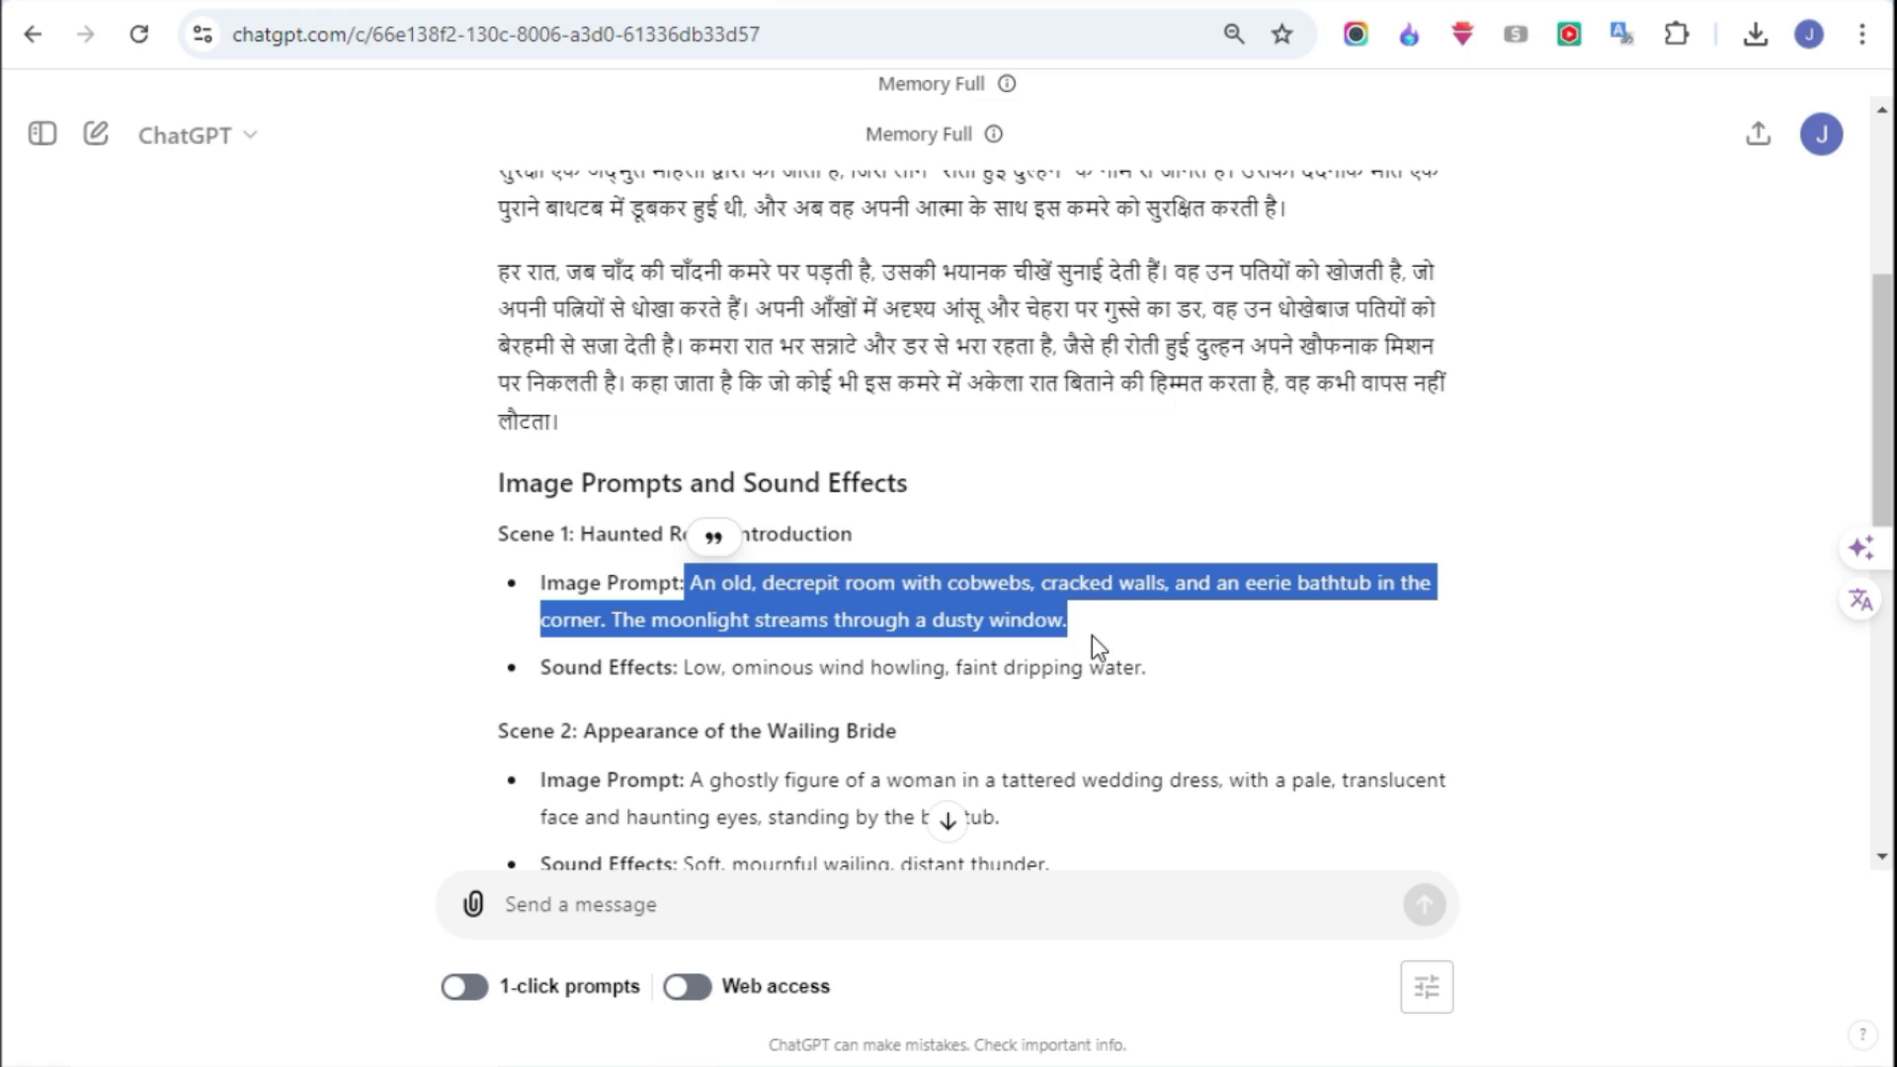
{"action": "key", "text": "alt+Tab"}
{"action": "key", "text": "ctrl+v"}
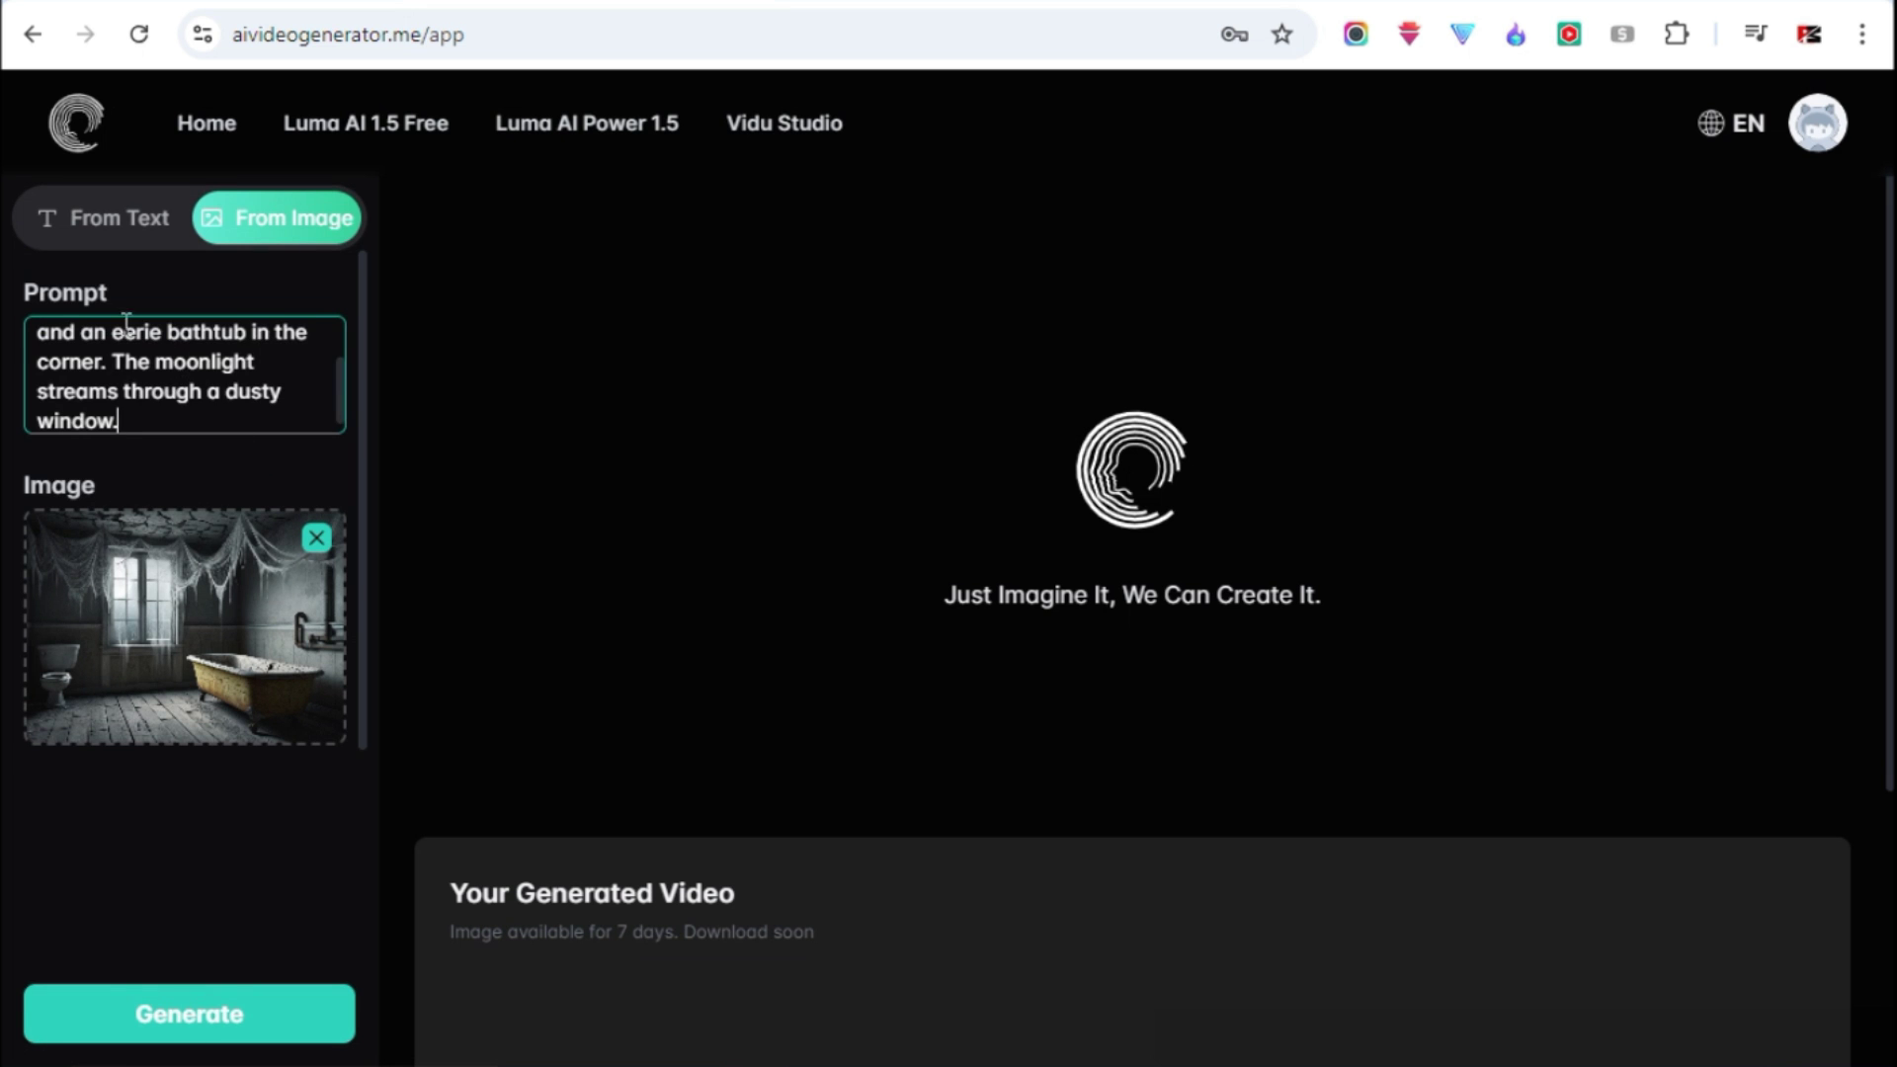
{"action": "scroll", "coordinate": [309, 665], "scroll_direction": "down", "scroll_amount": 1}
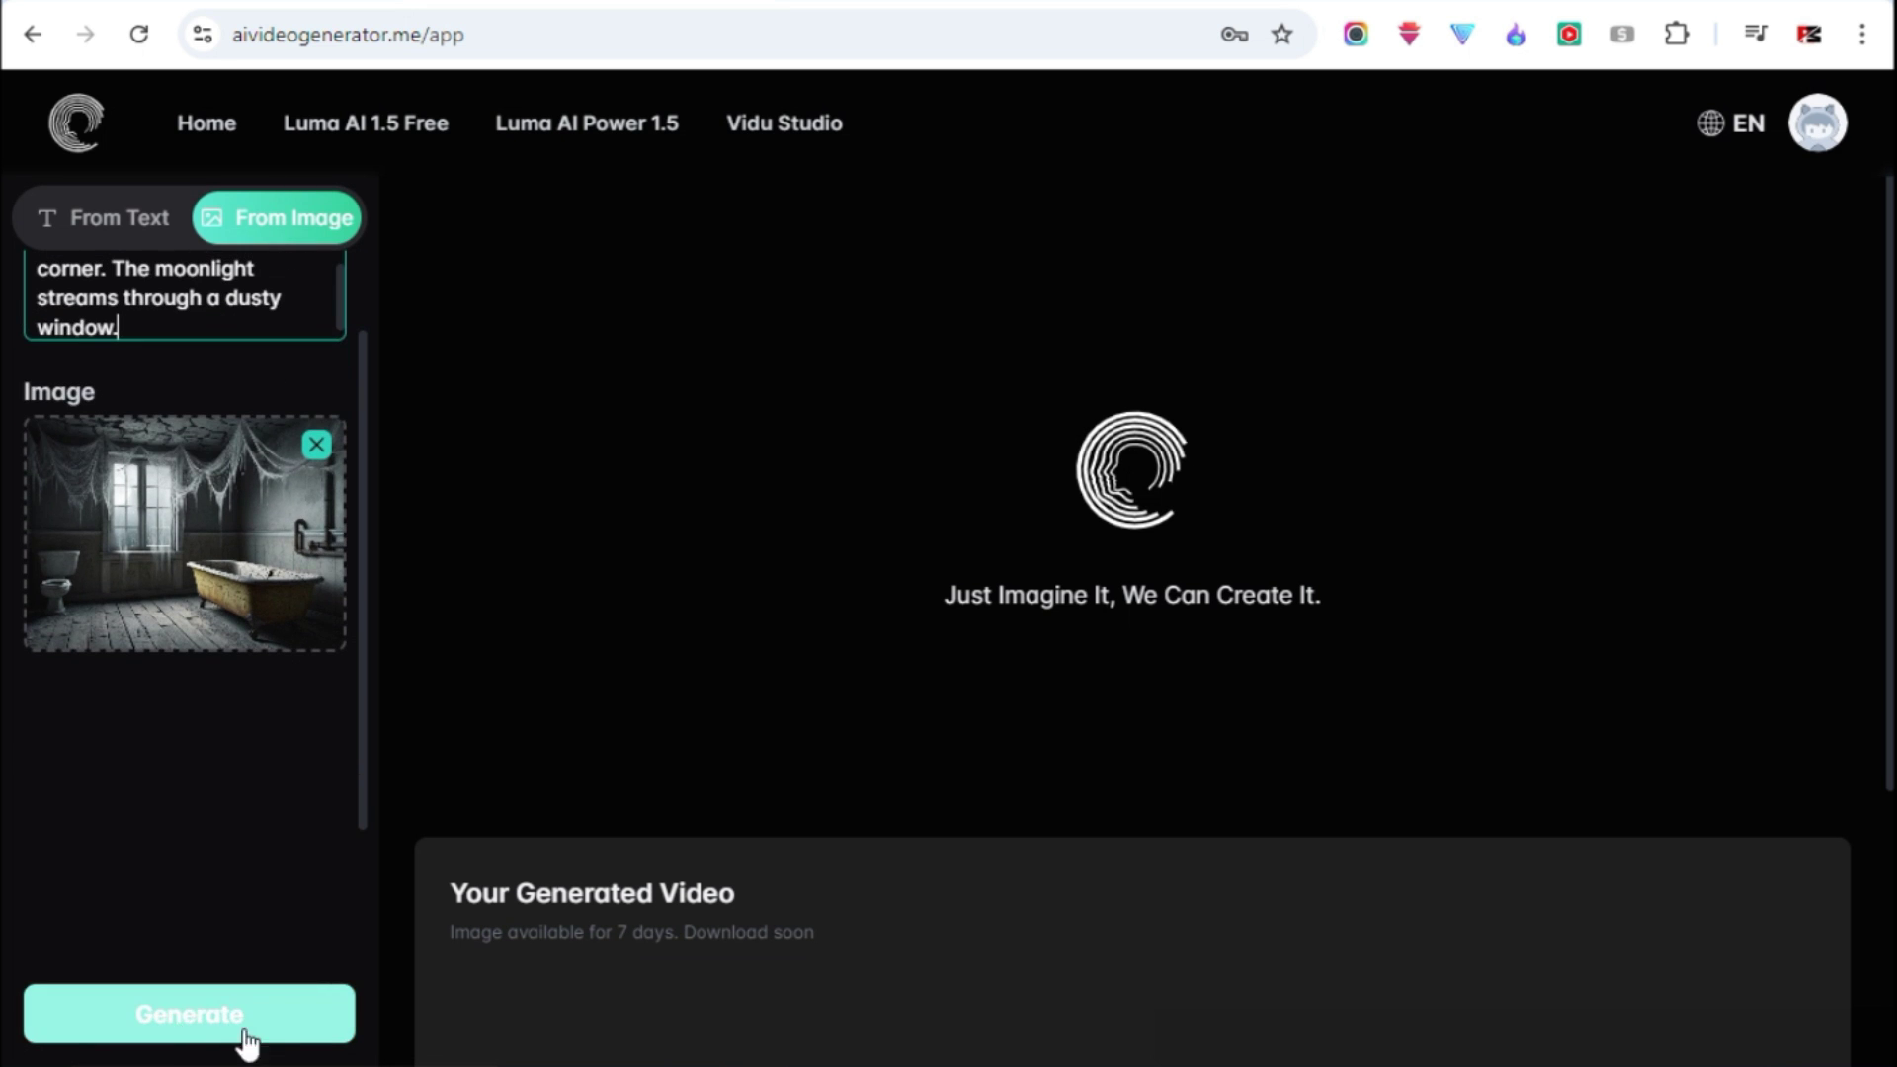
{"action": "left_click", "coordinate": [216, 1024]}
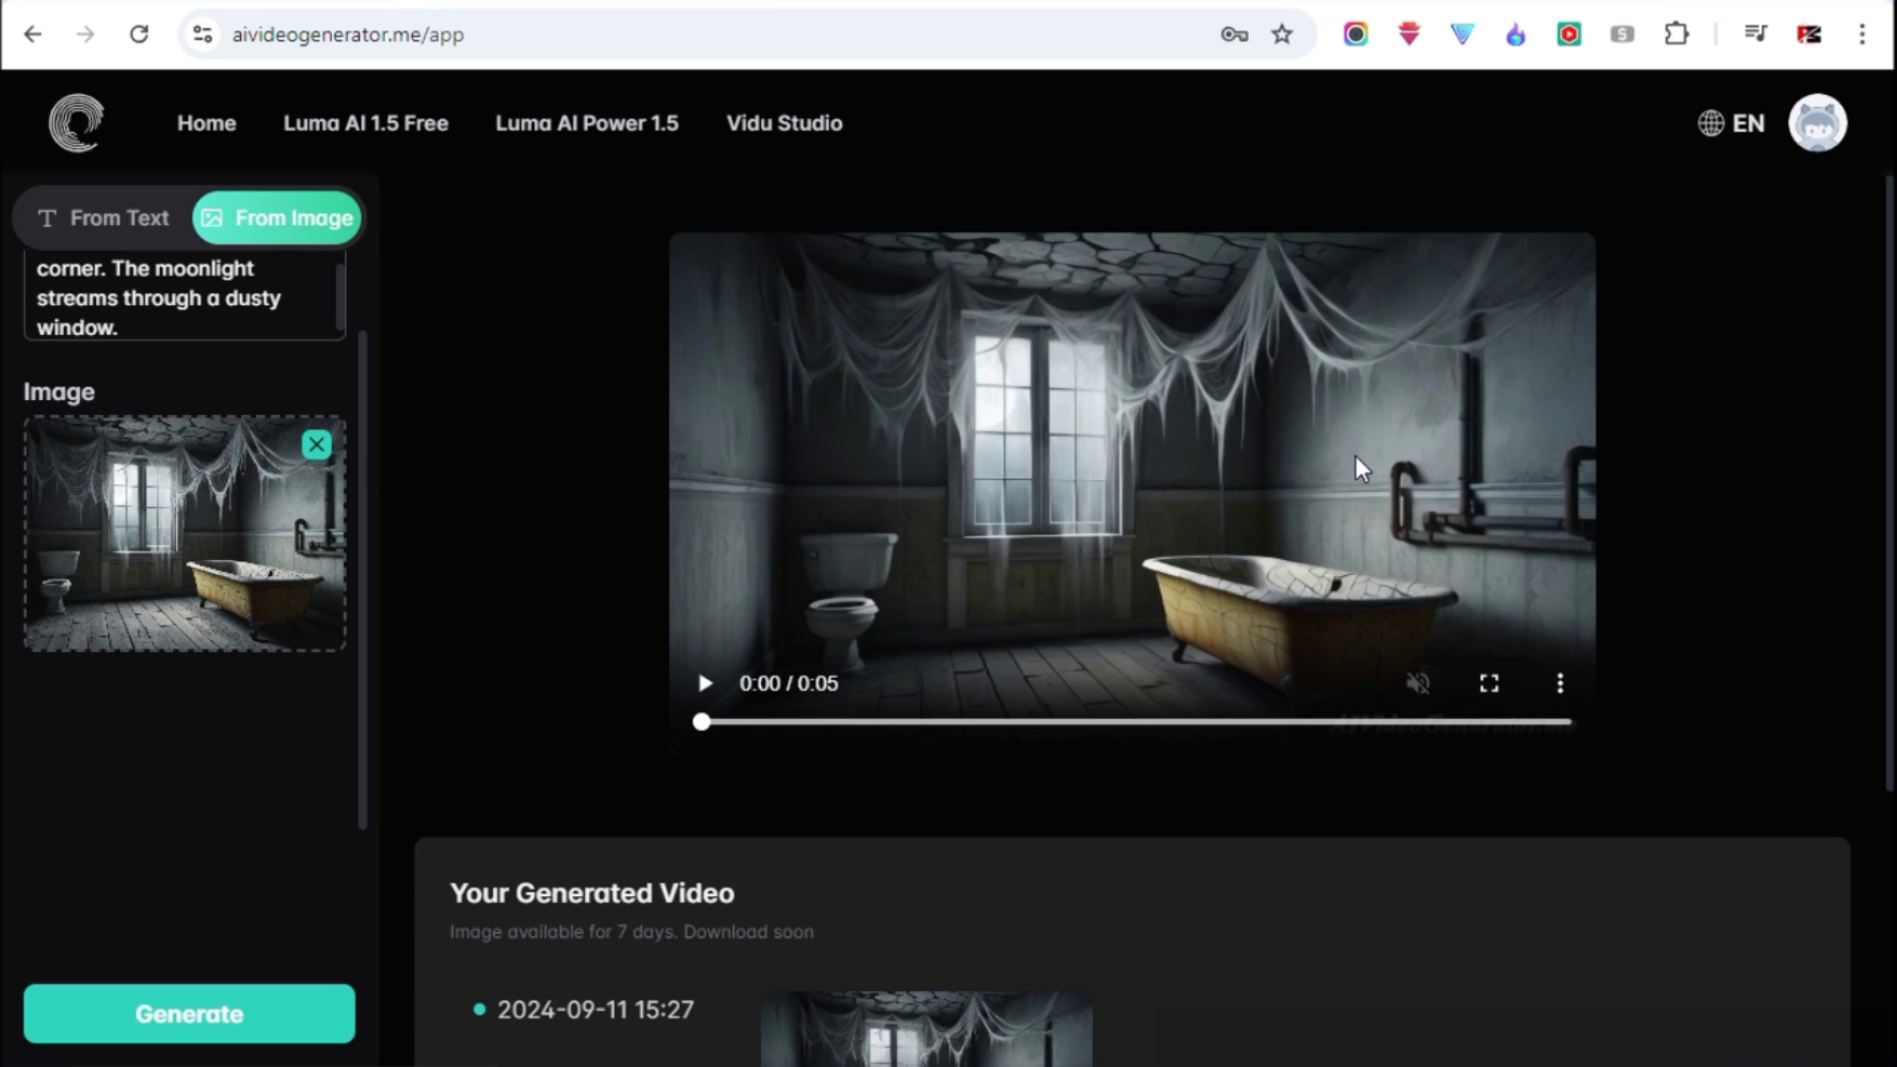
- Play the generated bathroom clip and download it
{"action": "left_click", "coordinate": [707, 686]}
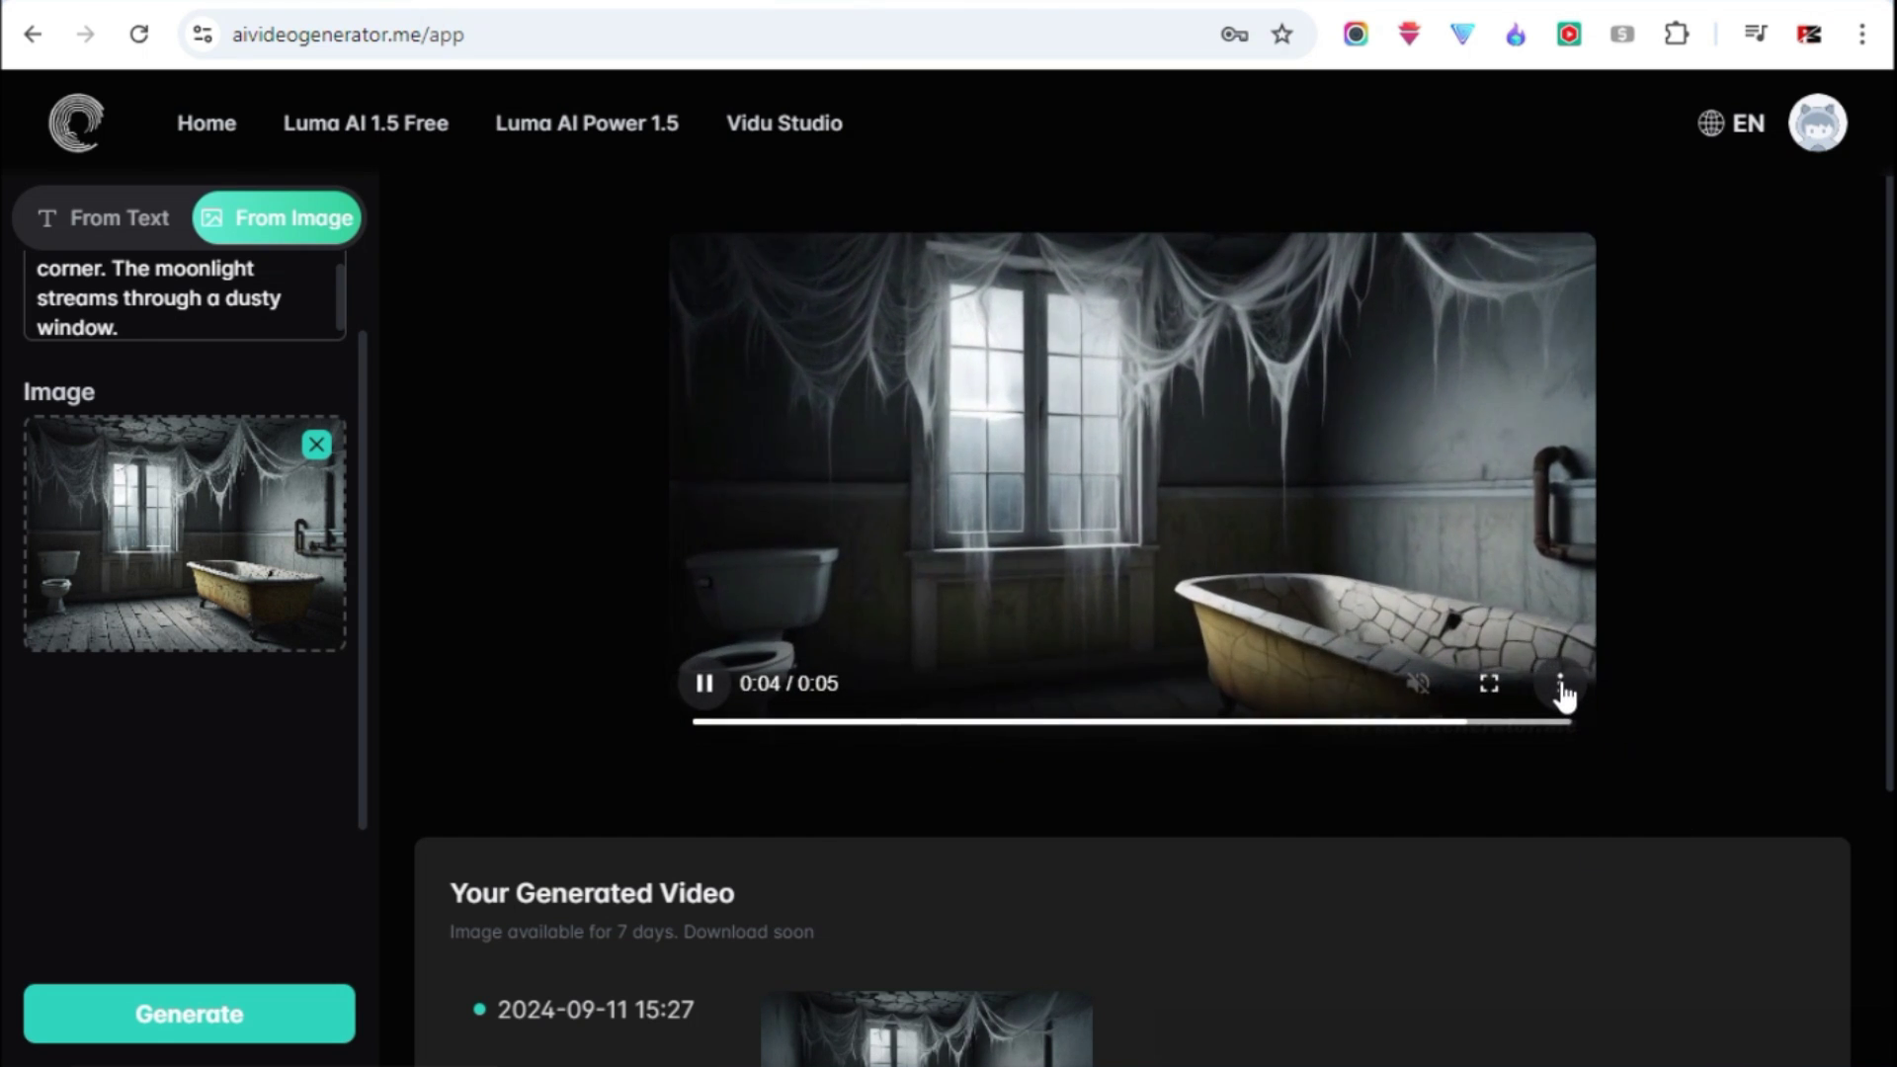
{"action": "left_click", "coordinate": [1561, 686]}
{"action": "left_click", "coordinate": [1428, 556]}
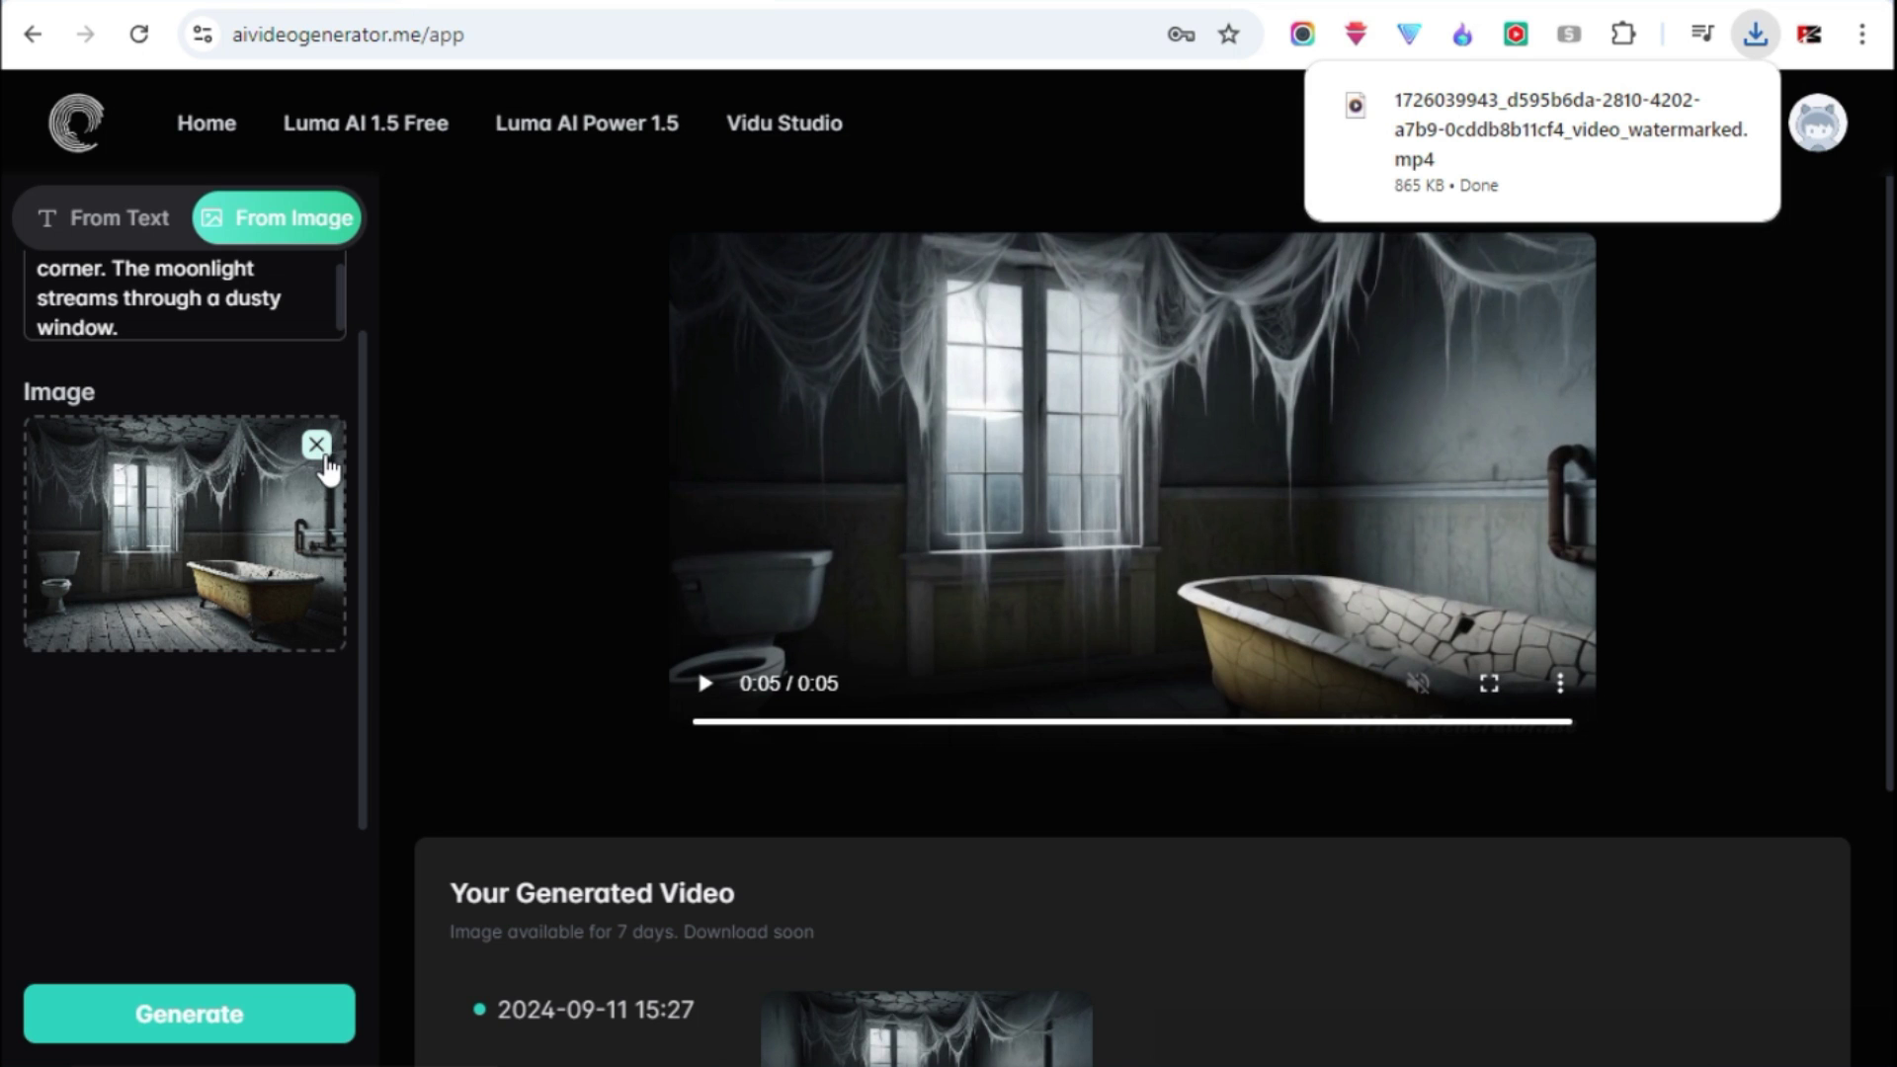
- Replace the uploaded bathroom image with the picture of the veiled bride beside the bathtub
{"action": "left_click", "coordinate": [316, 445]}
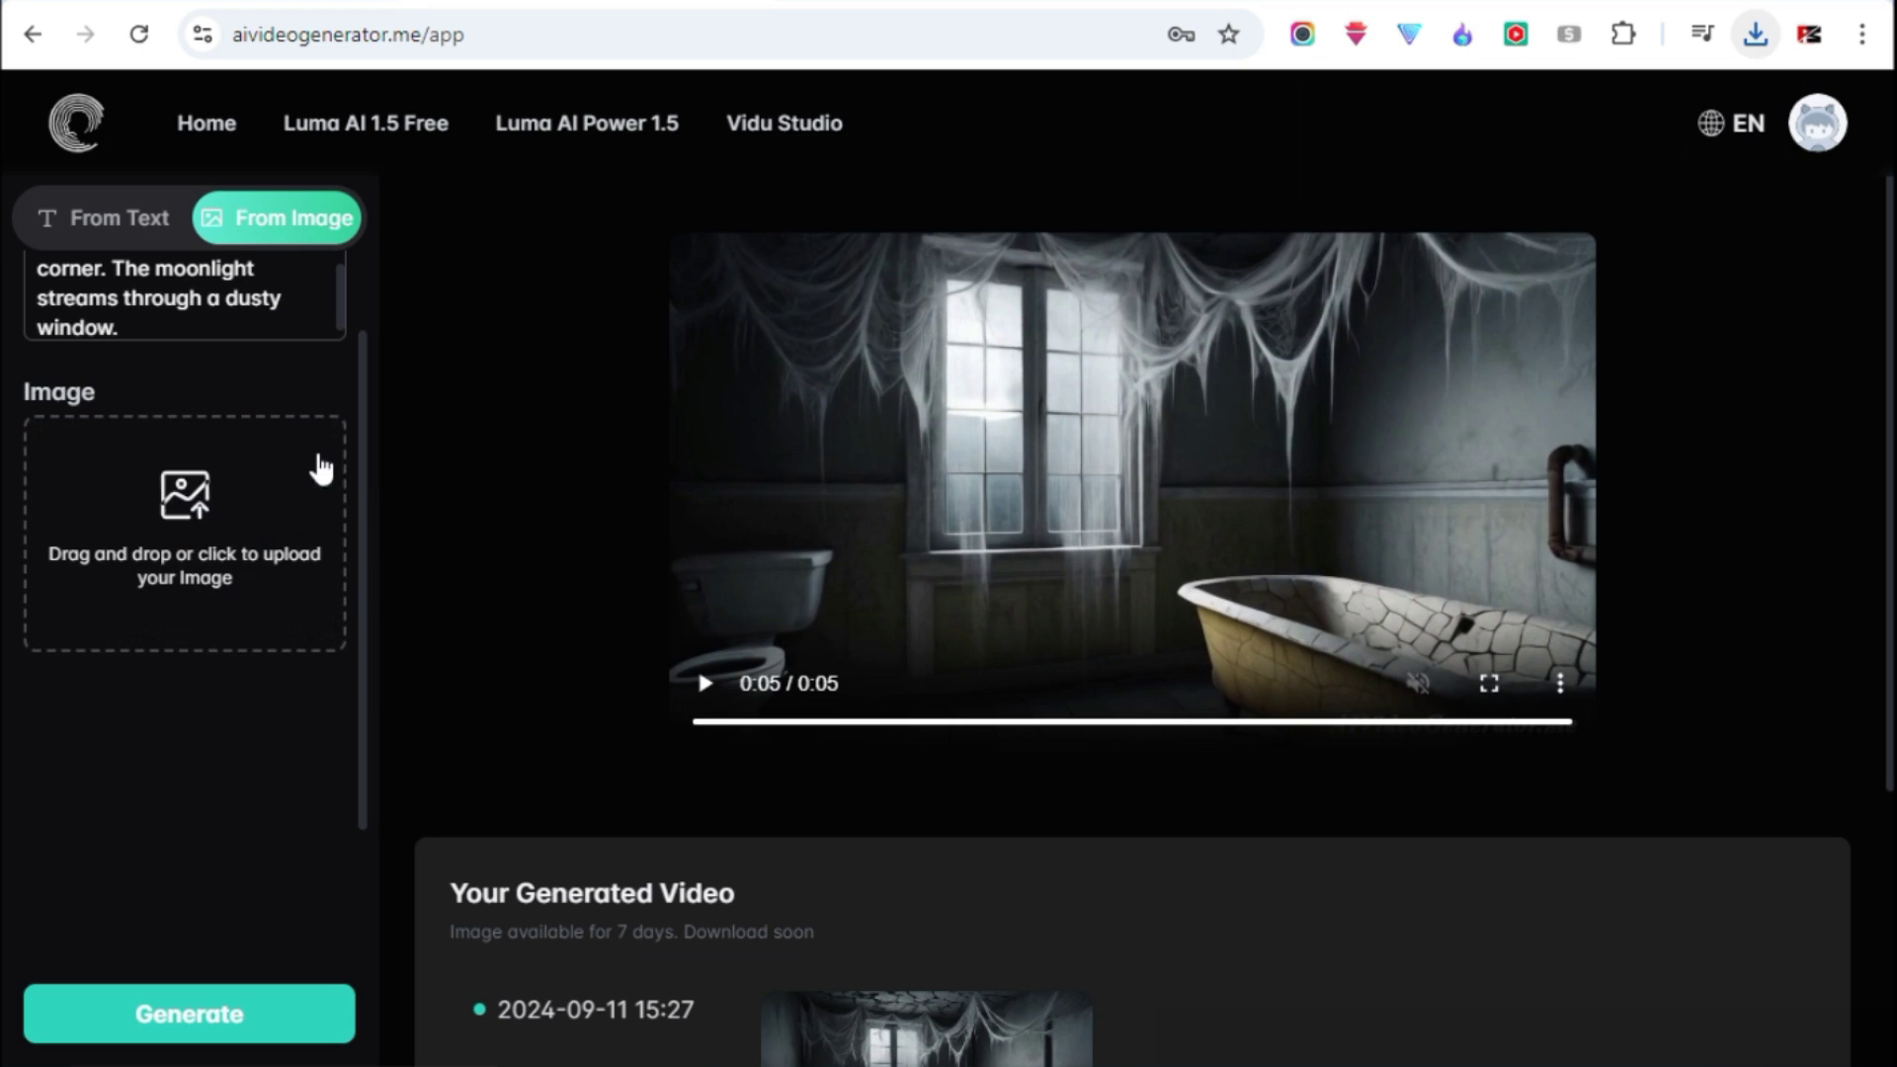
{"action": "left_click", "coordinate": [181, 531]}
{"action": "double_click", "coordinate": [812, 561]}
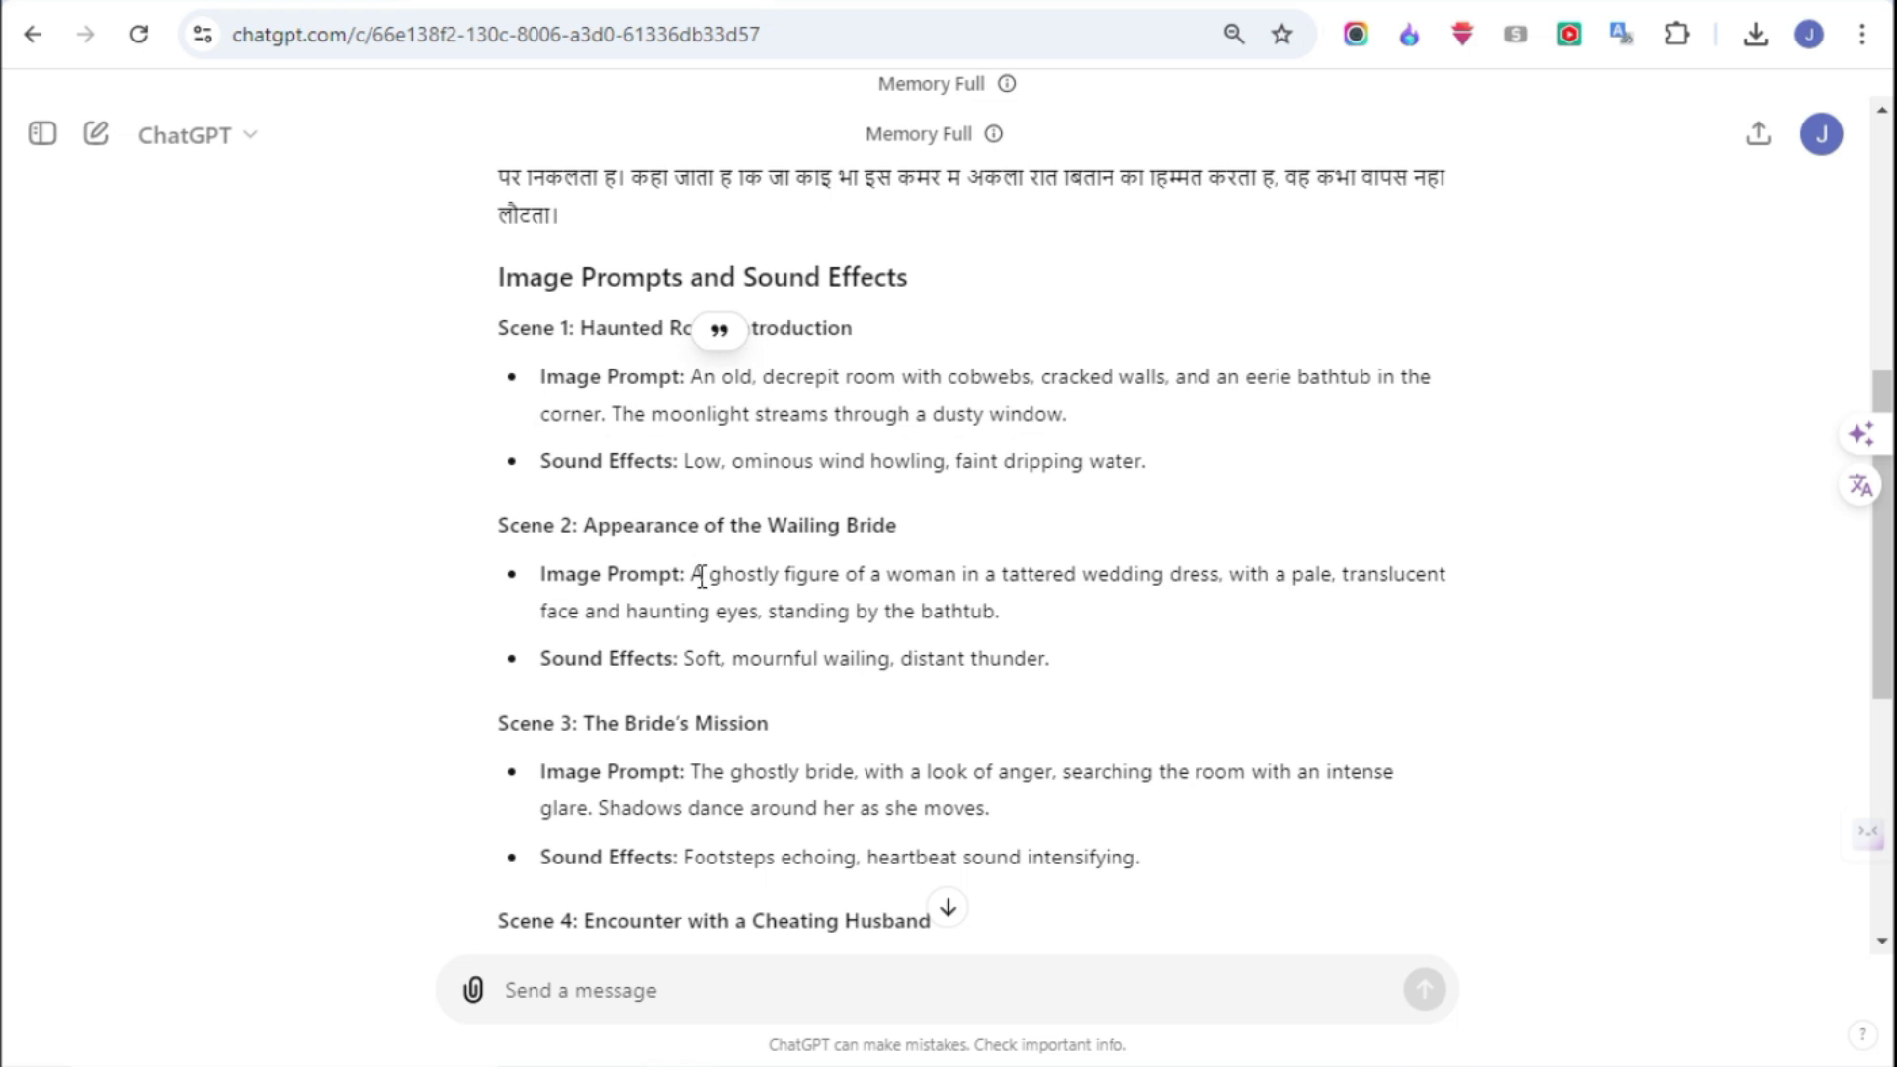
- Replace the prompt with ChatGPT's Scene 2 image prompt, generate the bride video and download it
{"action": "left_click_drag", "start_coordinate": [700, 575], "coordinate": [1019, 620]}
{"action": "key", "text": "ctrl+c"}
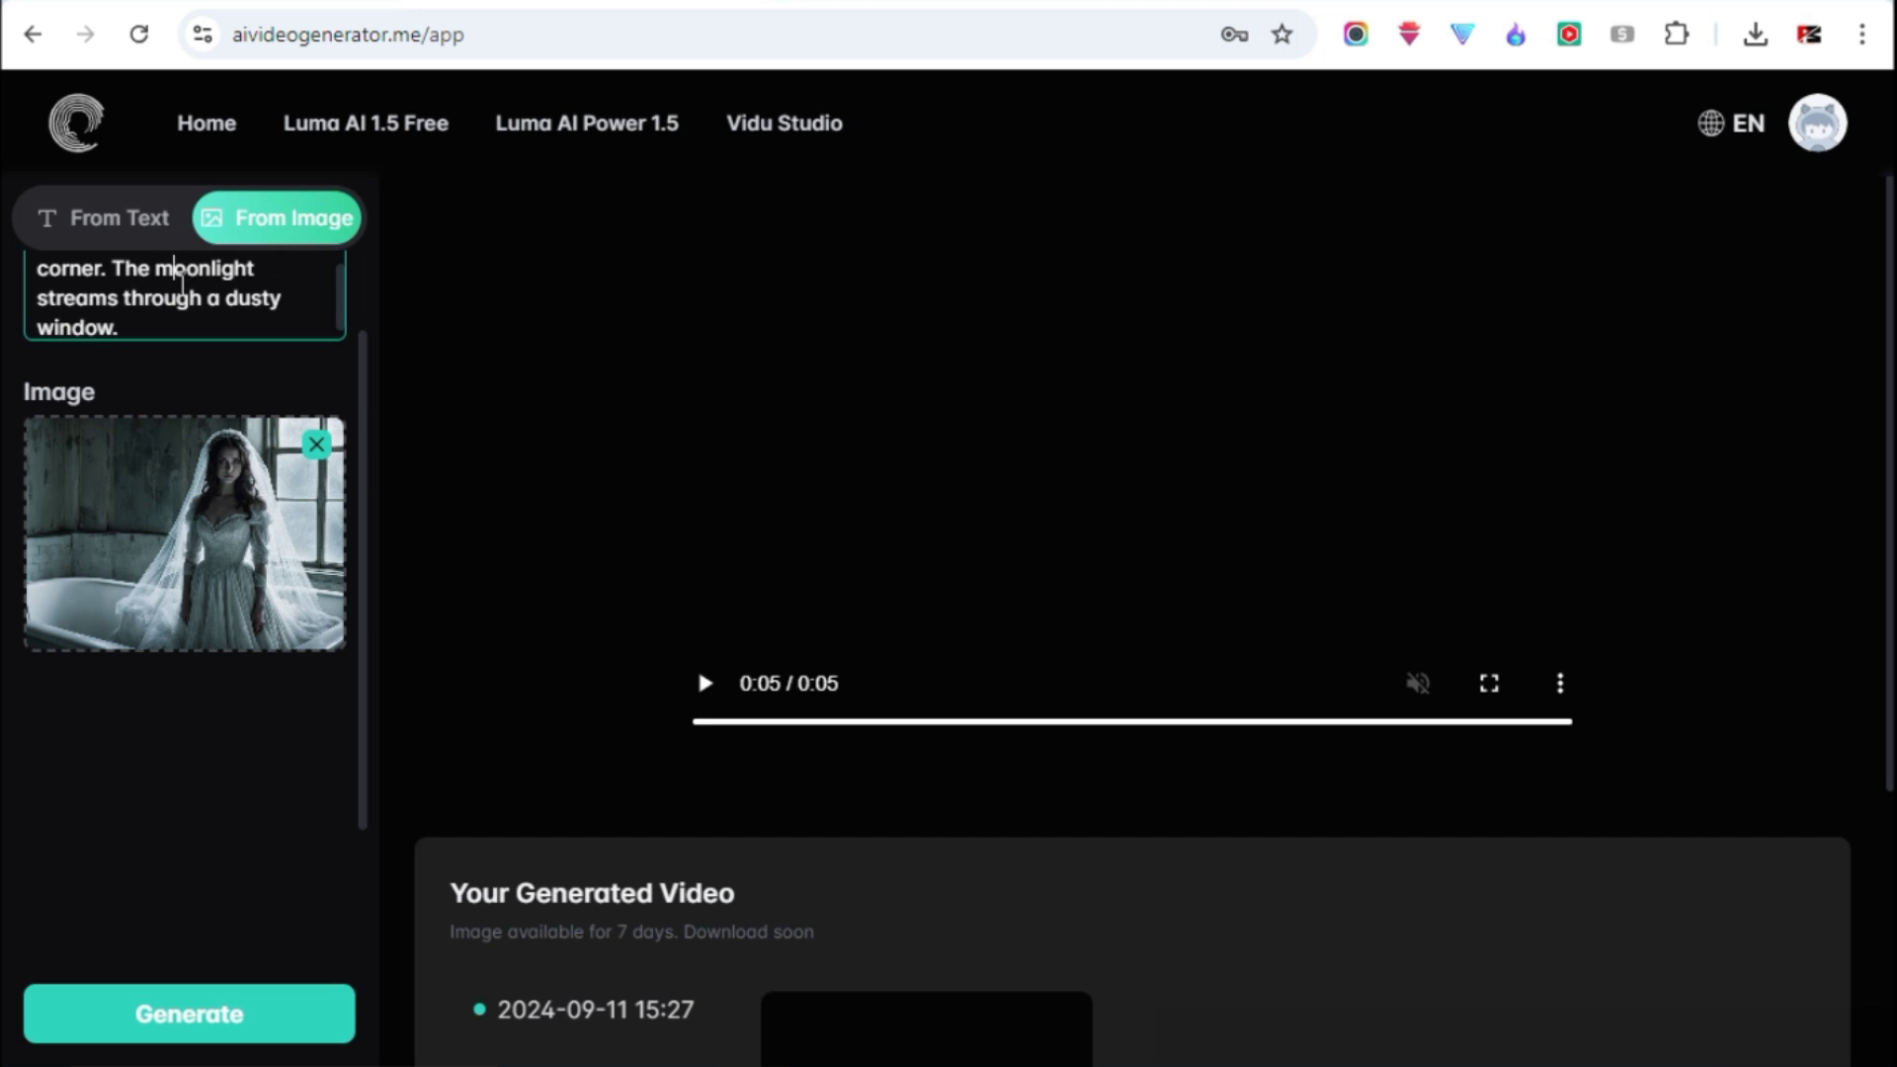
{"action": "key", "text": "ctrl+a"}
{"action": "key", "text": "ctrl+v"}
{"action": "left_click", "coordinate": [223, 1023]}
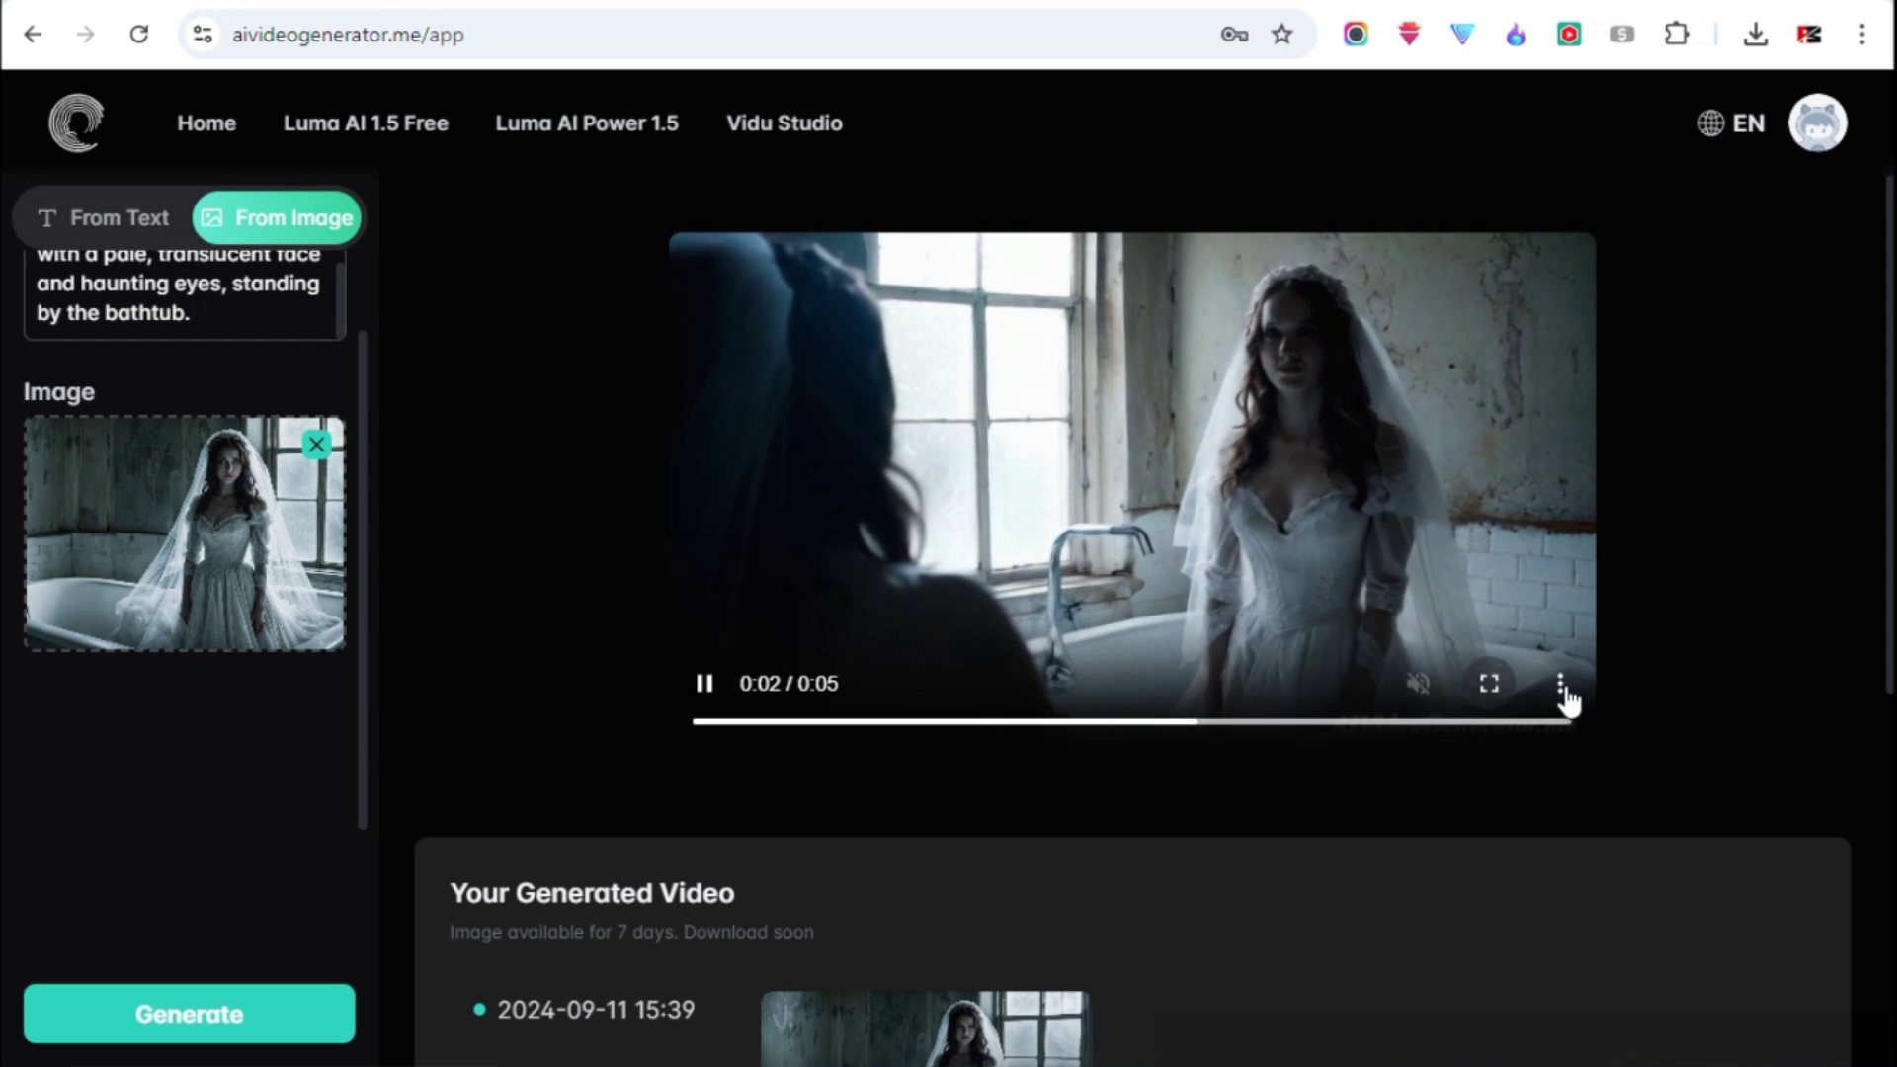
{"action": "left_click", "coordinate": [1561, 687]}
{"action": "left_click", "coordinate": [1413, 549]}
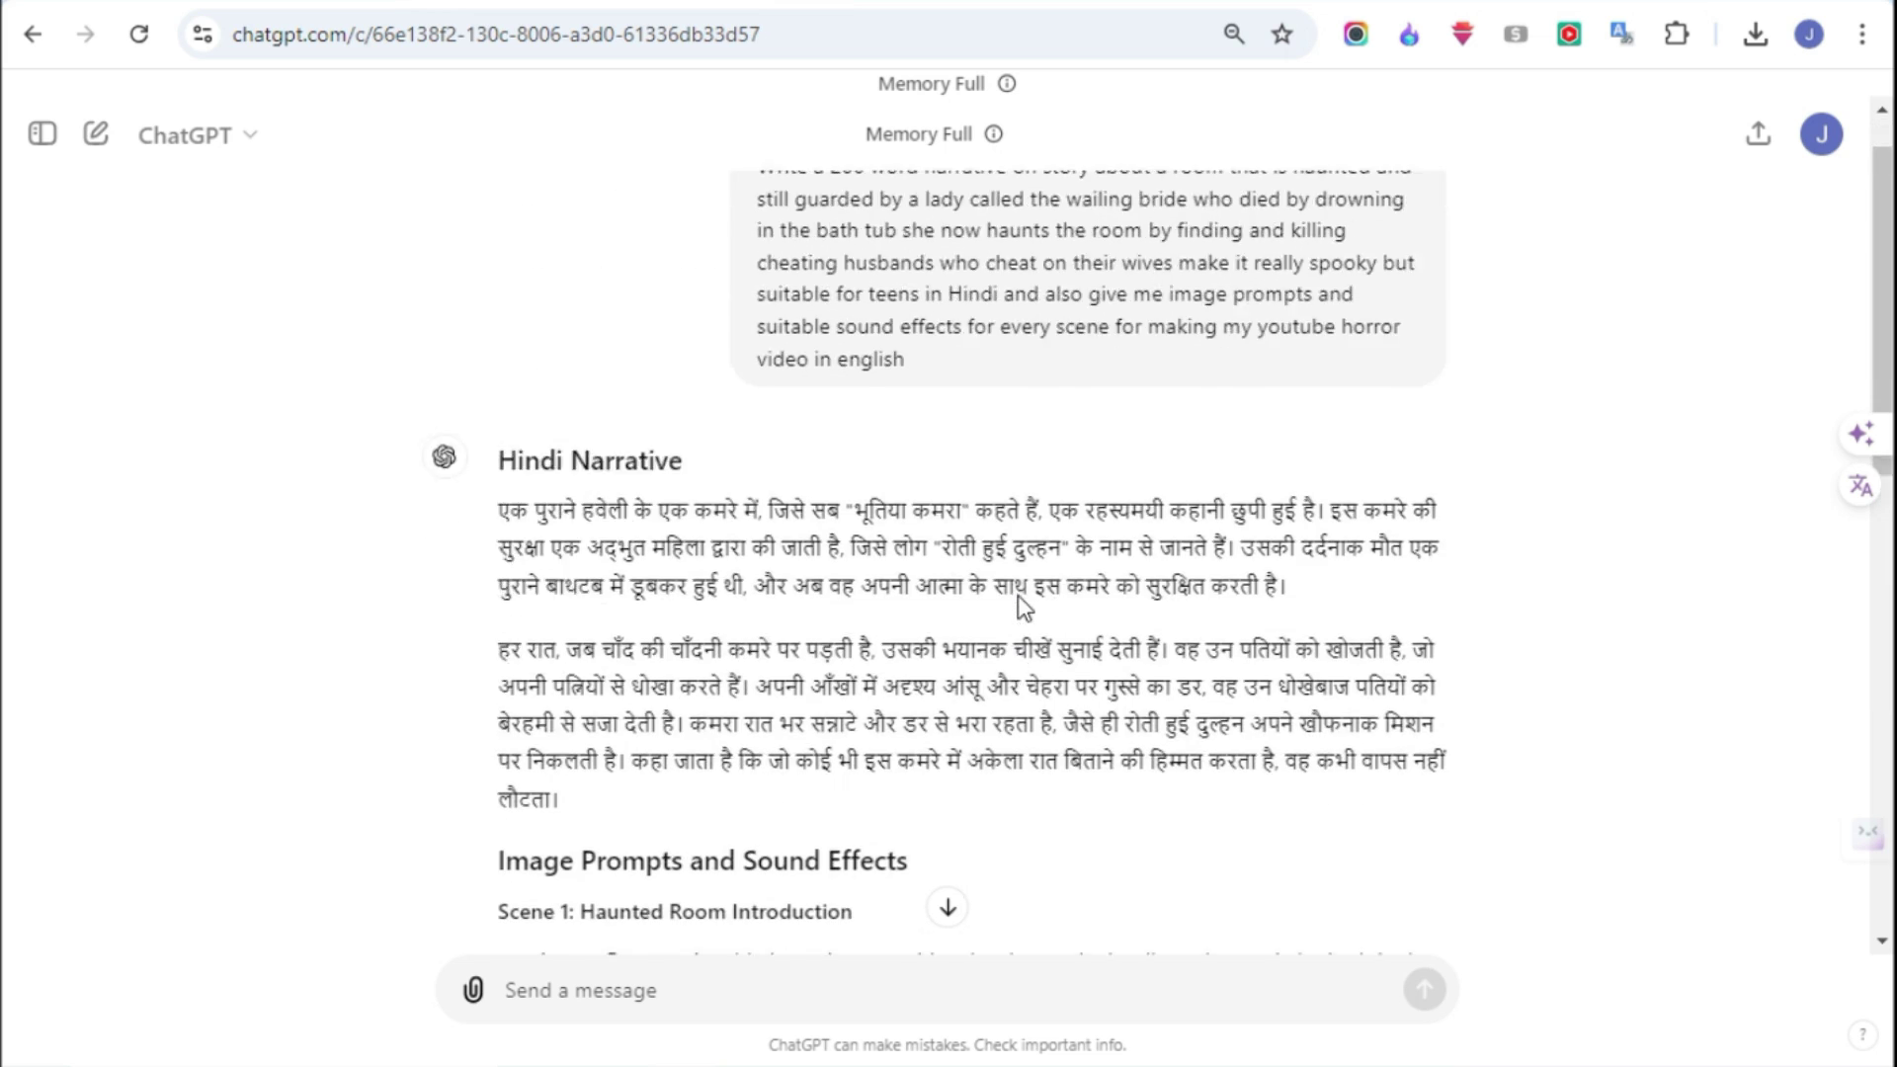
- Copy both paragraphs of the Hindi narrative from ChatGPT into ElevenLabs Text to Speech
{"action": "scroll", "coordinate": [1018, 595], "scroll_direction": "down", "scroll_amount": 1}
{"action": "left_click_drag", "start_coordinate": [498, 427], "coordinate": [606, 719]}
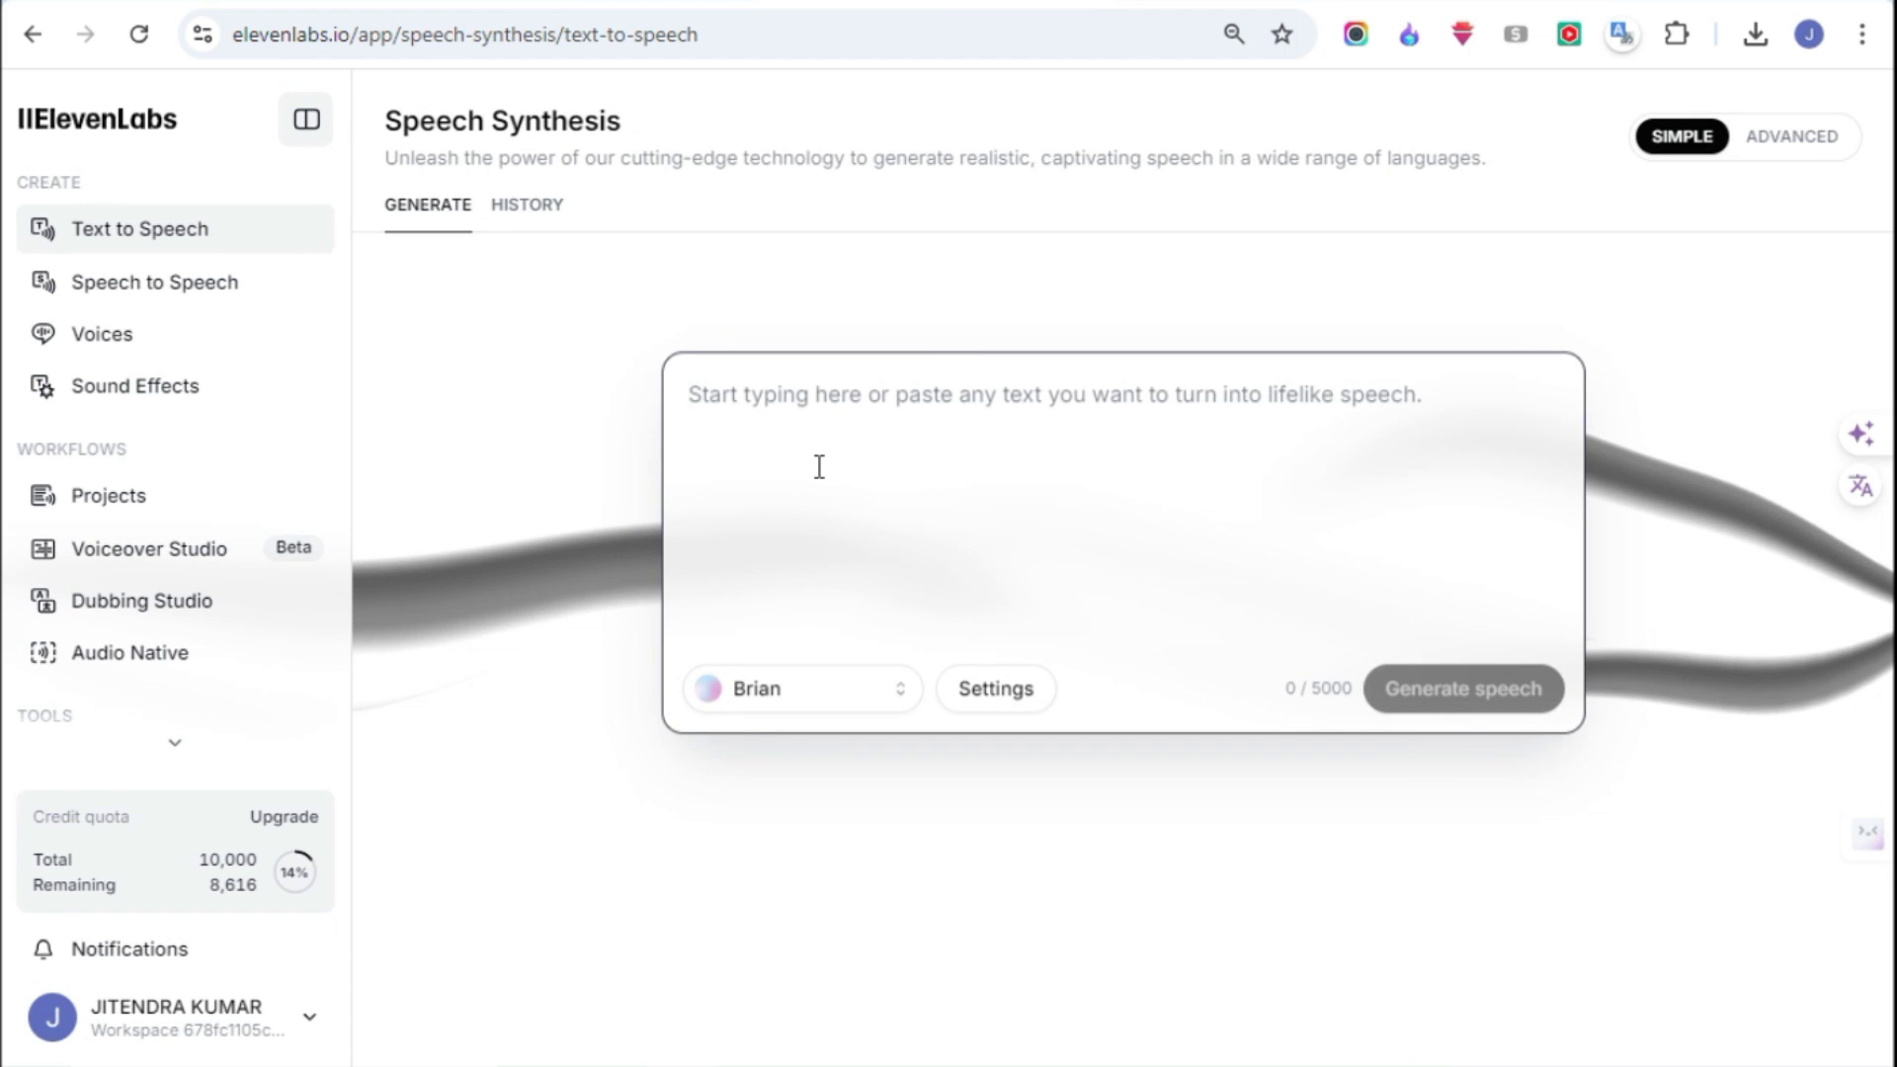
{"action": "key", "text": "ctrl+v"}
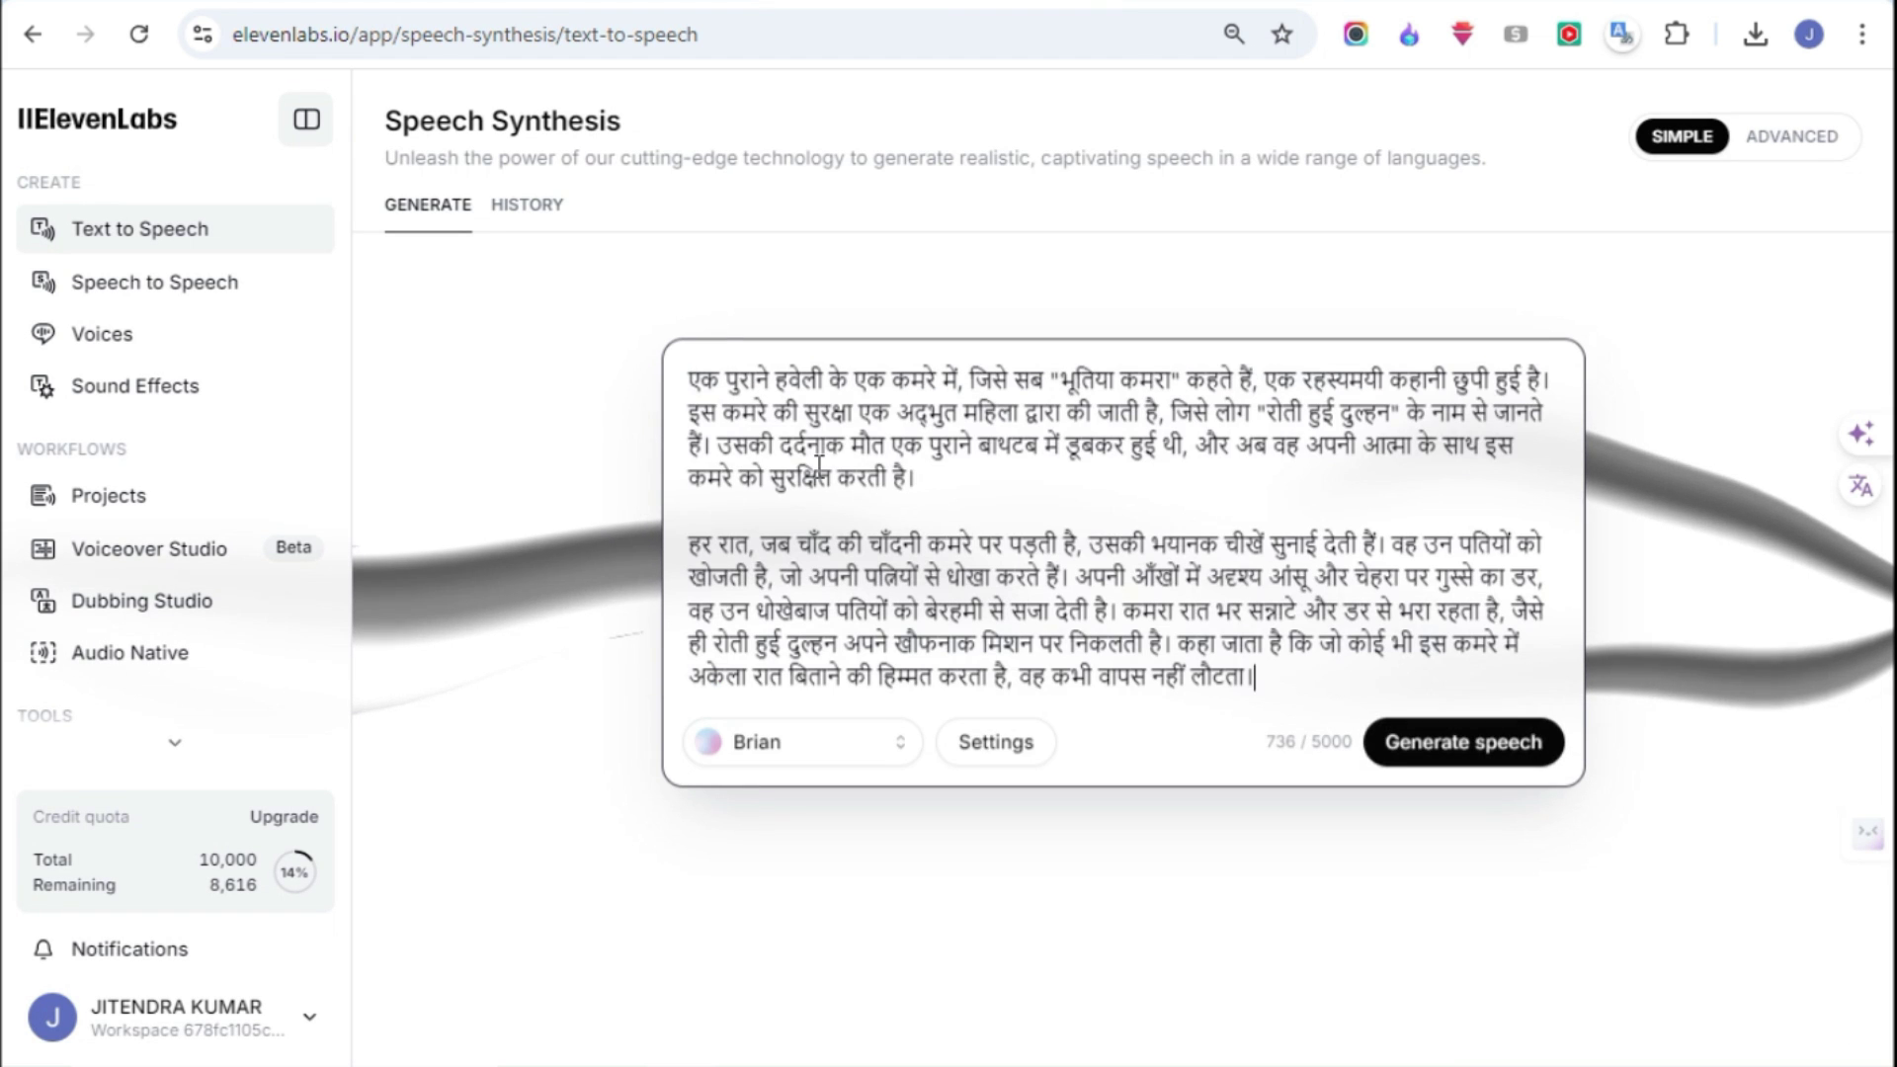
- Choose the Neil voice for the Hindi narrative and generate the speech
{"action": "left_click", "coordinate": [778, 754]}
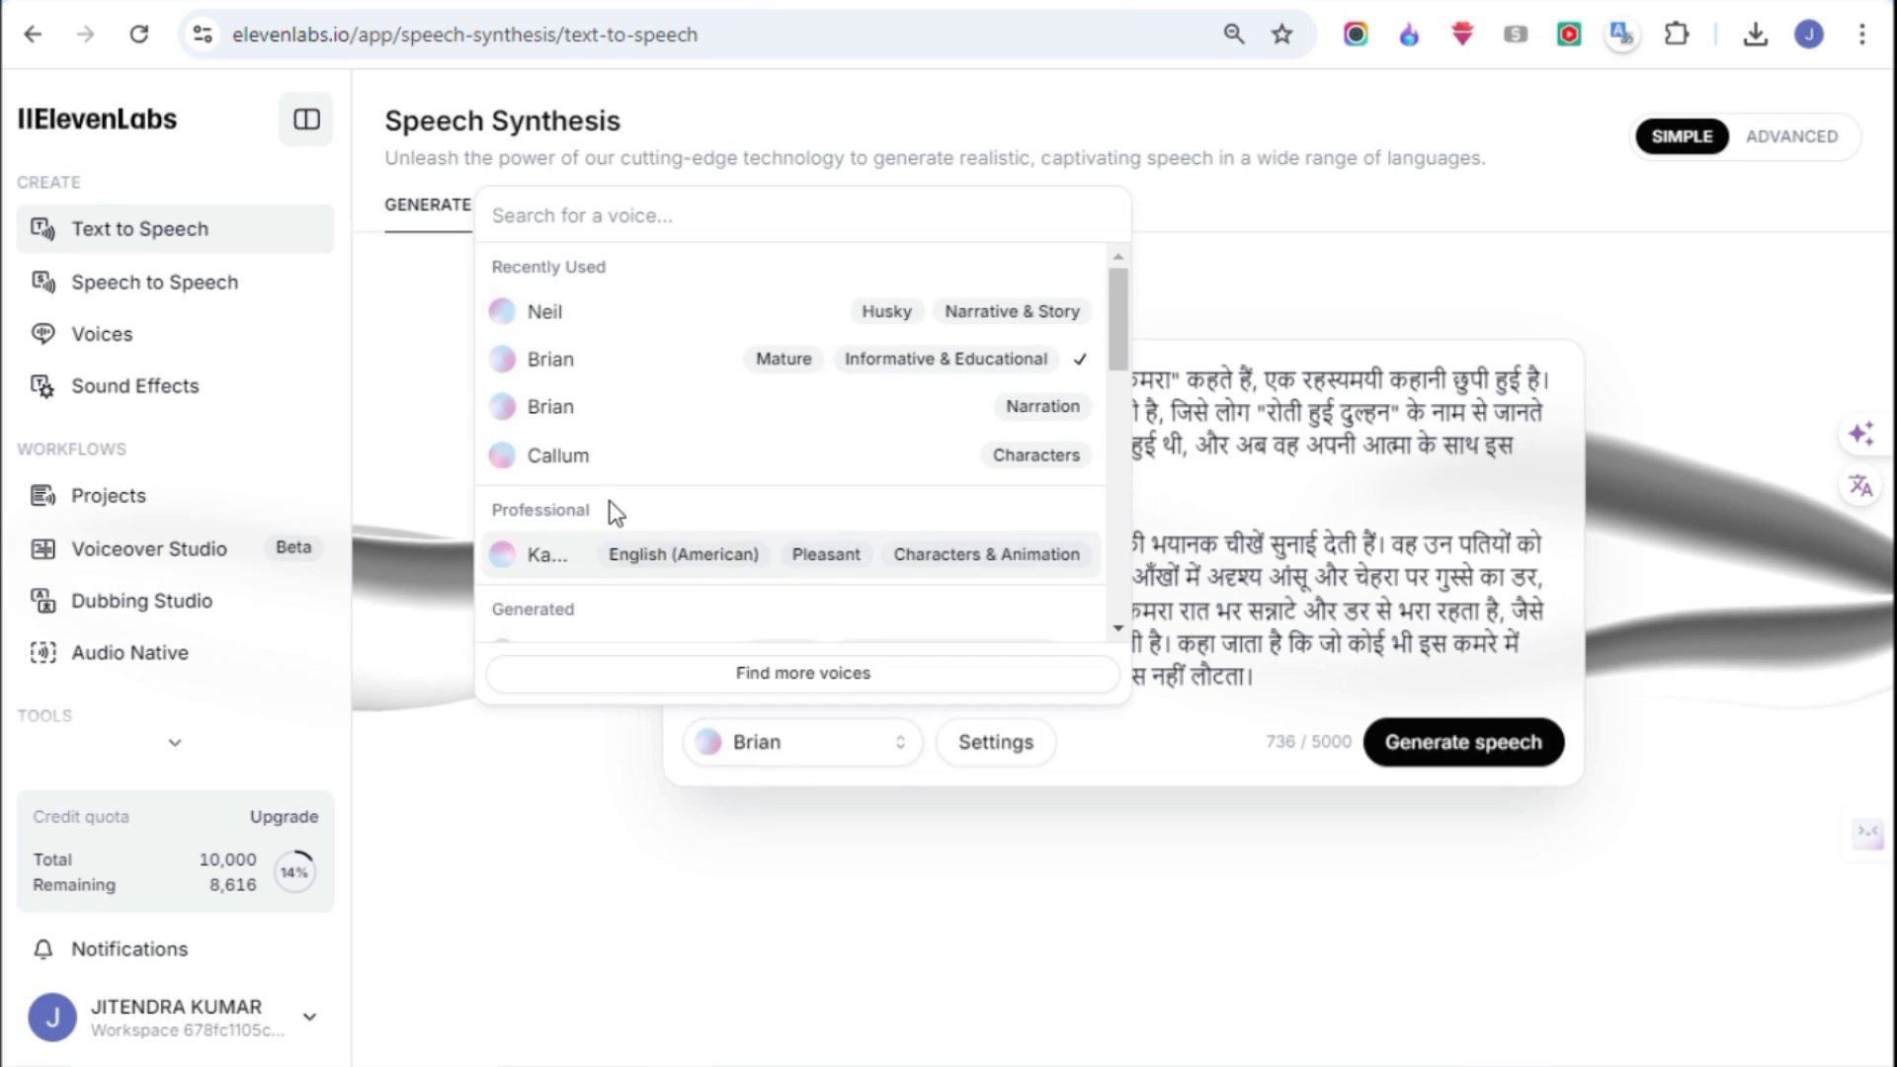
{"action": "scroll", "coordinate": [613, 561], "scroll_direction": "down", "scroll_amount": 10}
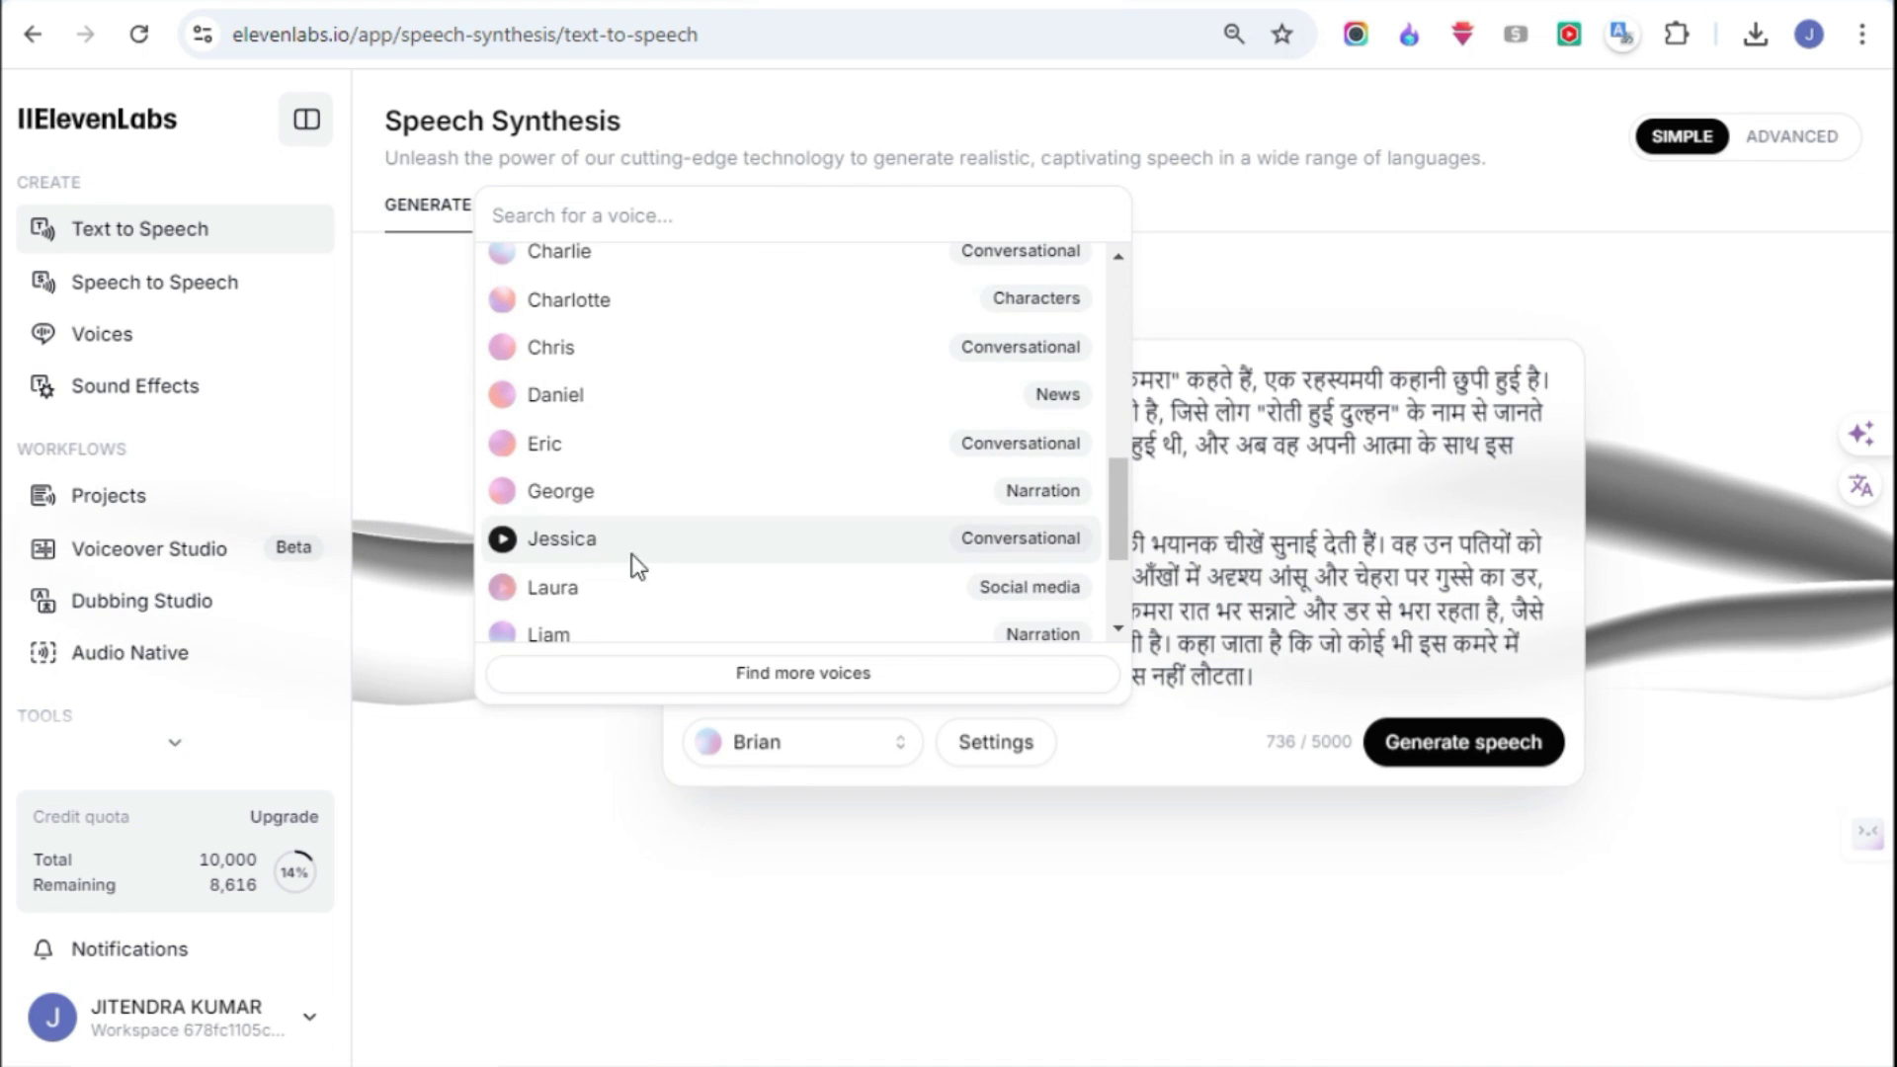
{"action": "scroll", "coordinate": [678, 567], "scroll_direction": "up", "scroll_amount": 10}
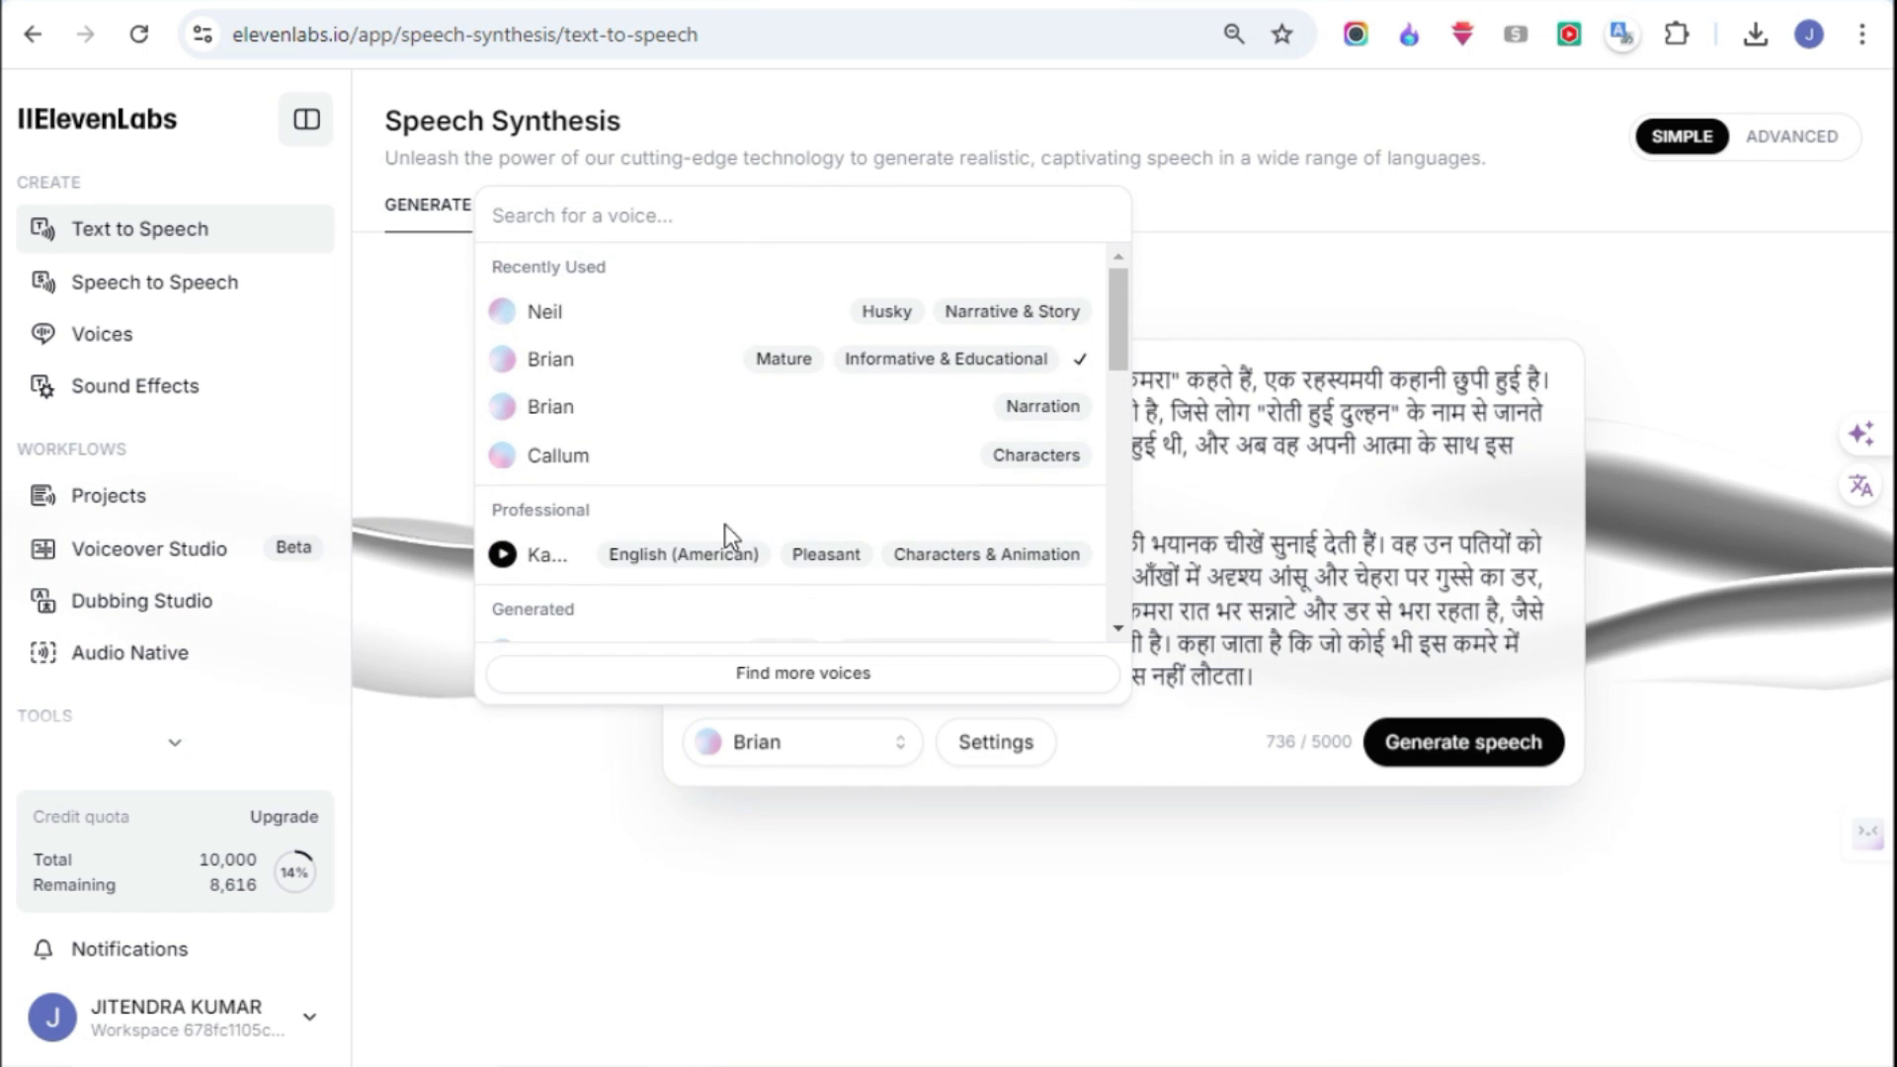
{"action": "left_click", "coordinate": [563, 312]}
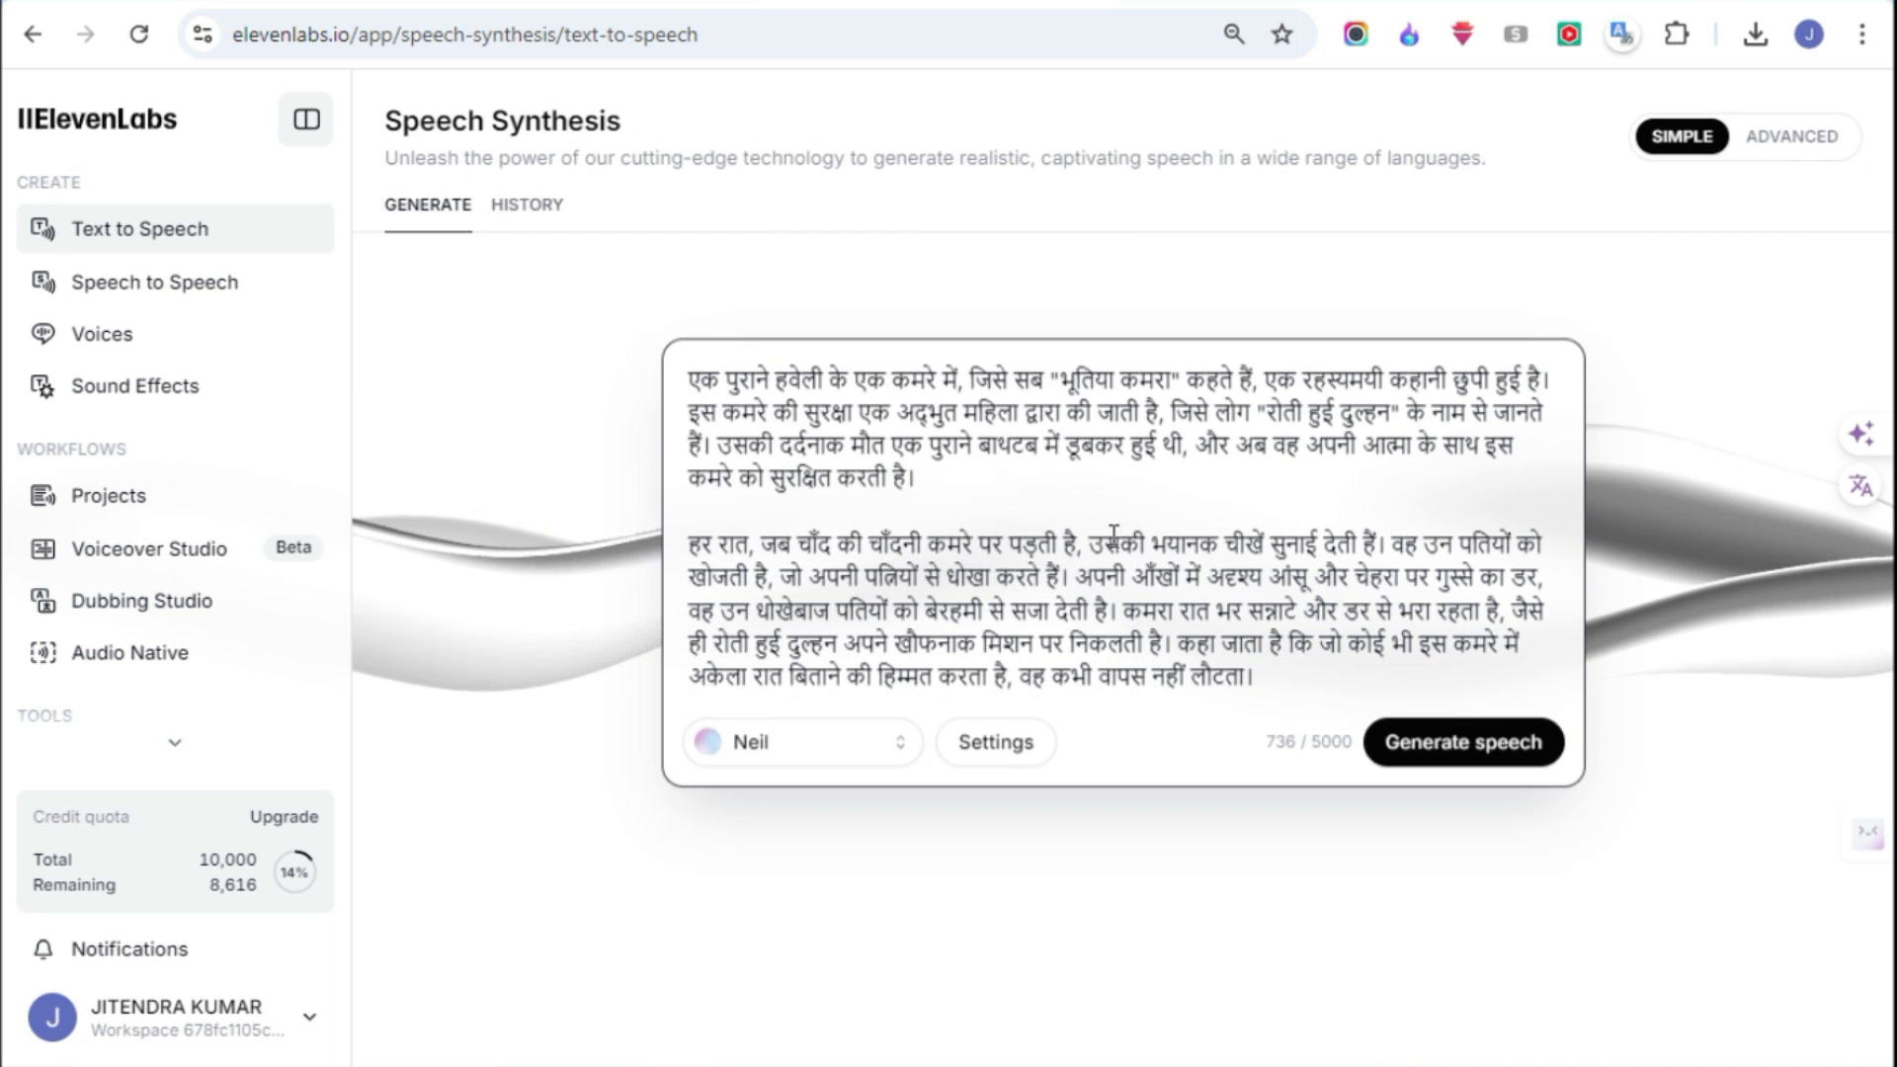
{"action": "left_click", "coordinate": [1461, 758]}
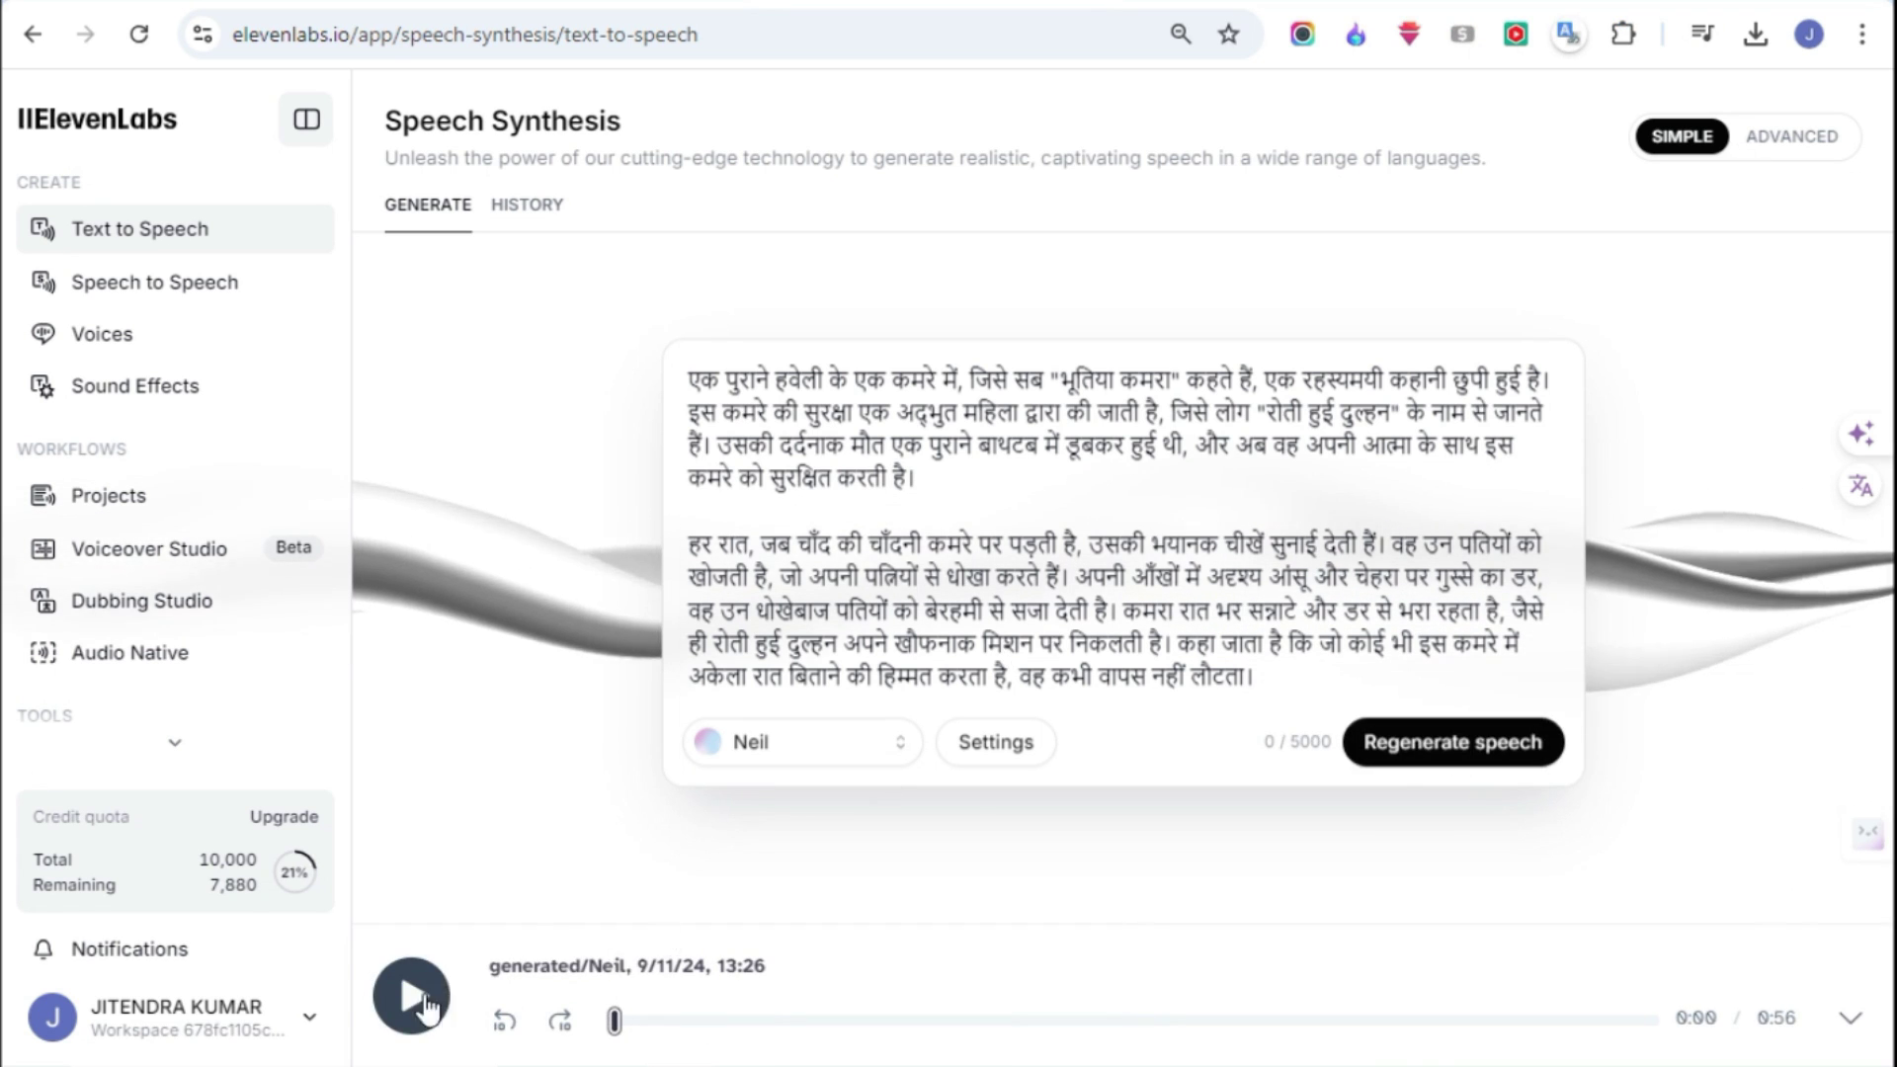
- Preview the beginning of the generated narration and download the audio
{"action": "left_click", "coordinate": [426, 1008]}
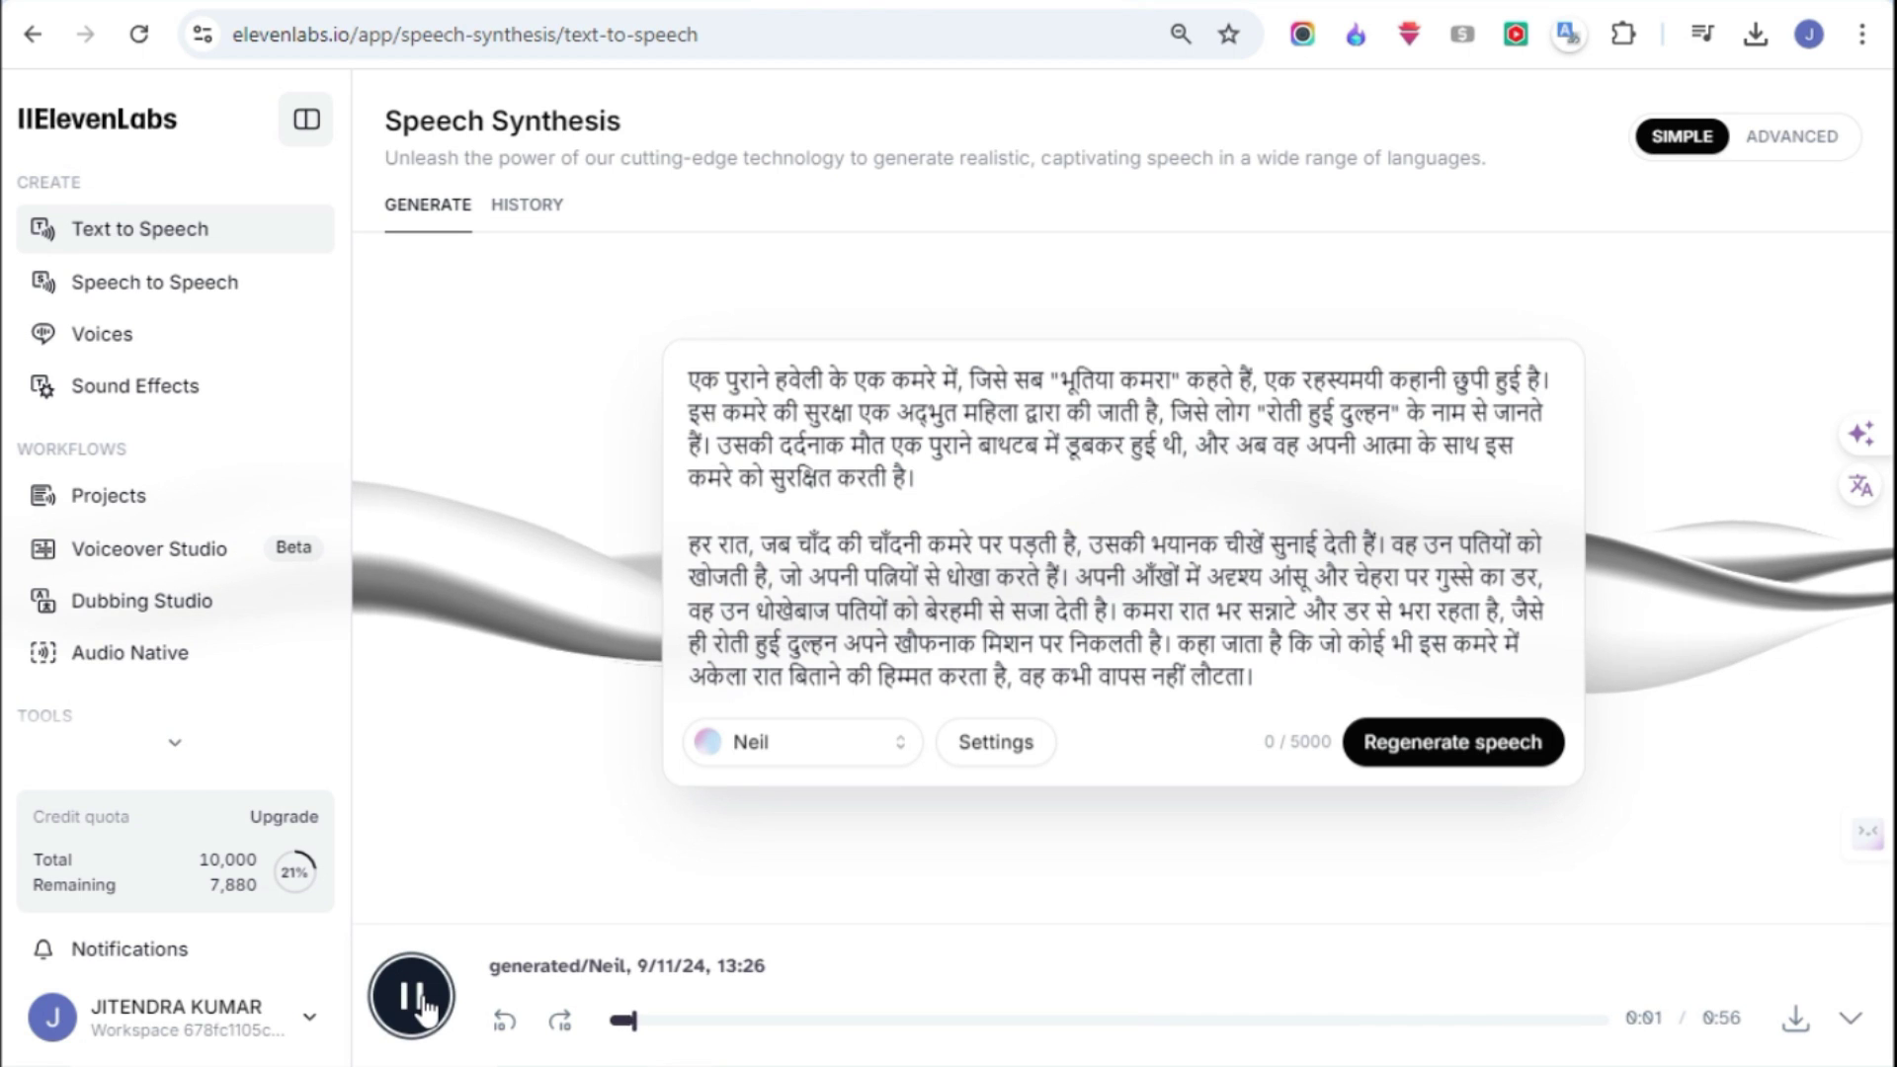
{"action": "left_click", "coordinate": [420, 1006]}
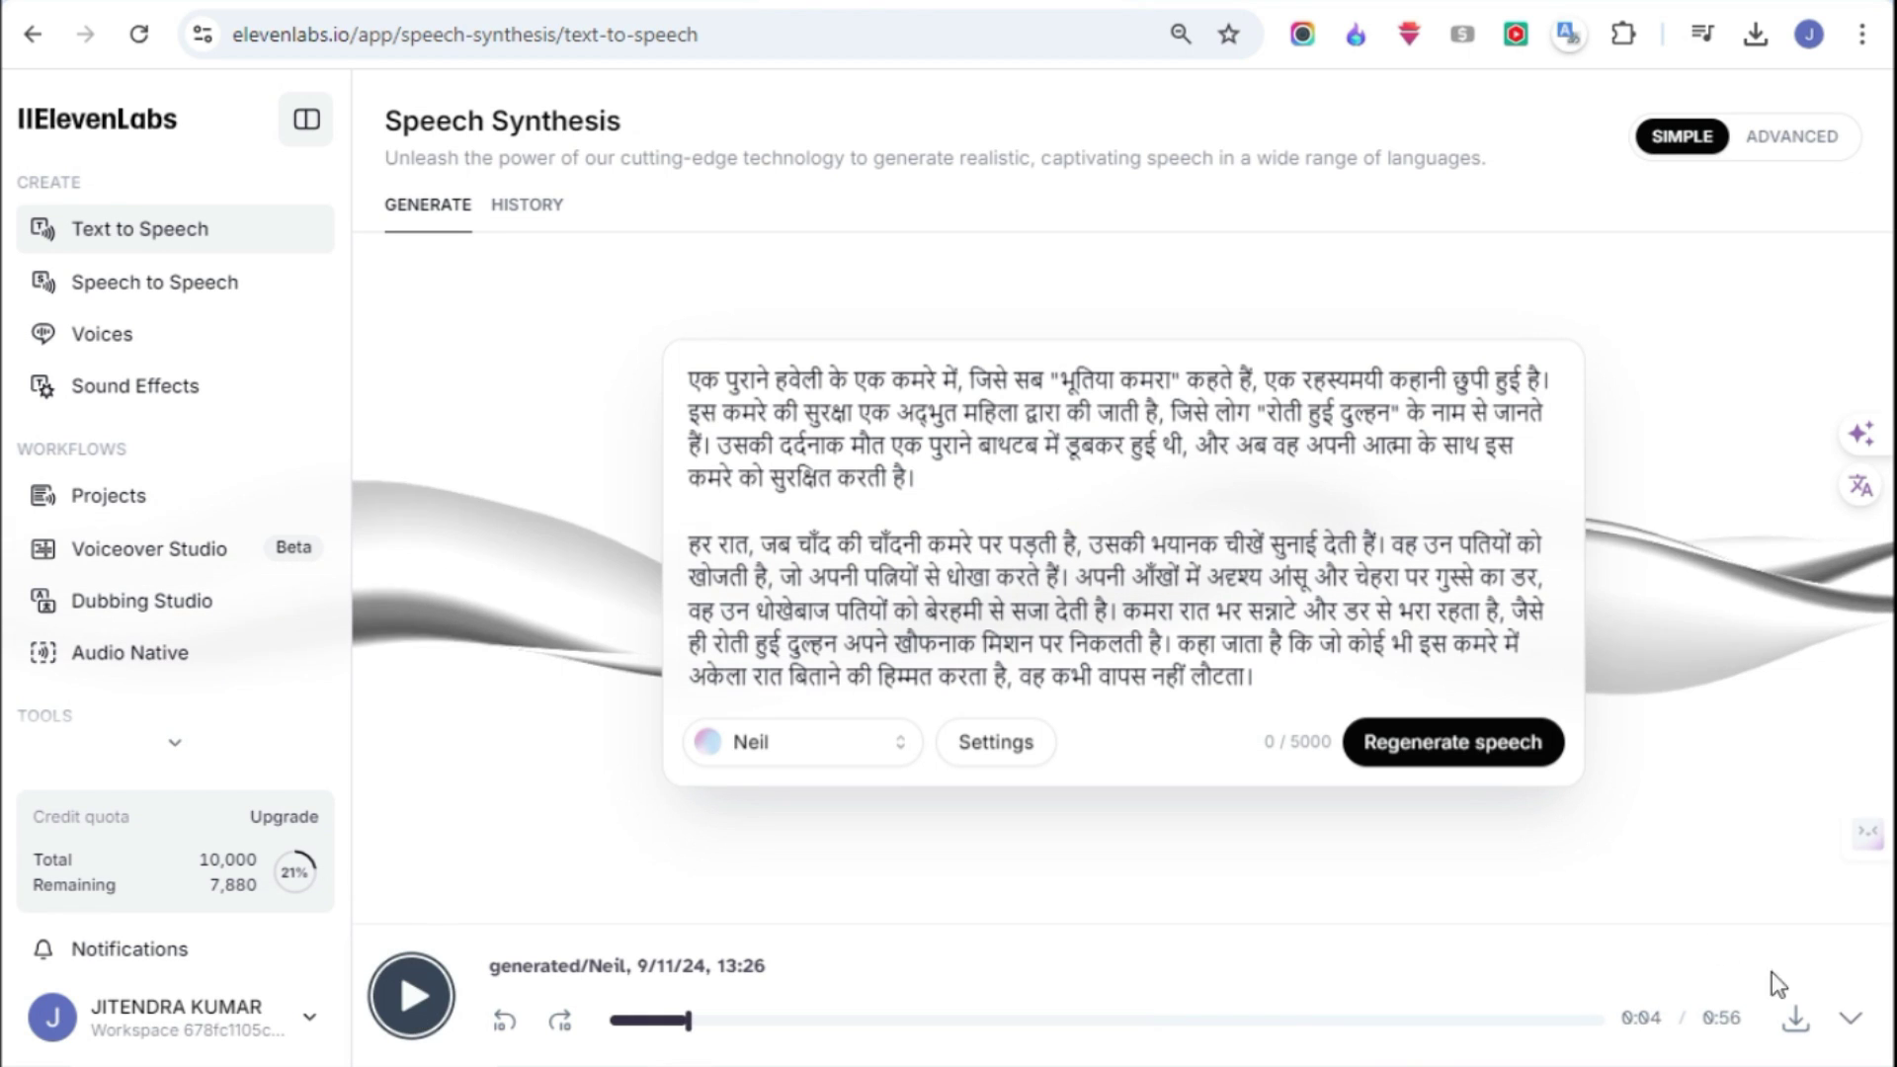
{"action": "left_click", "coordinate": [1790, 1021]}
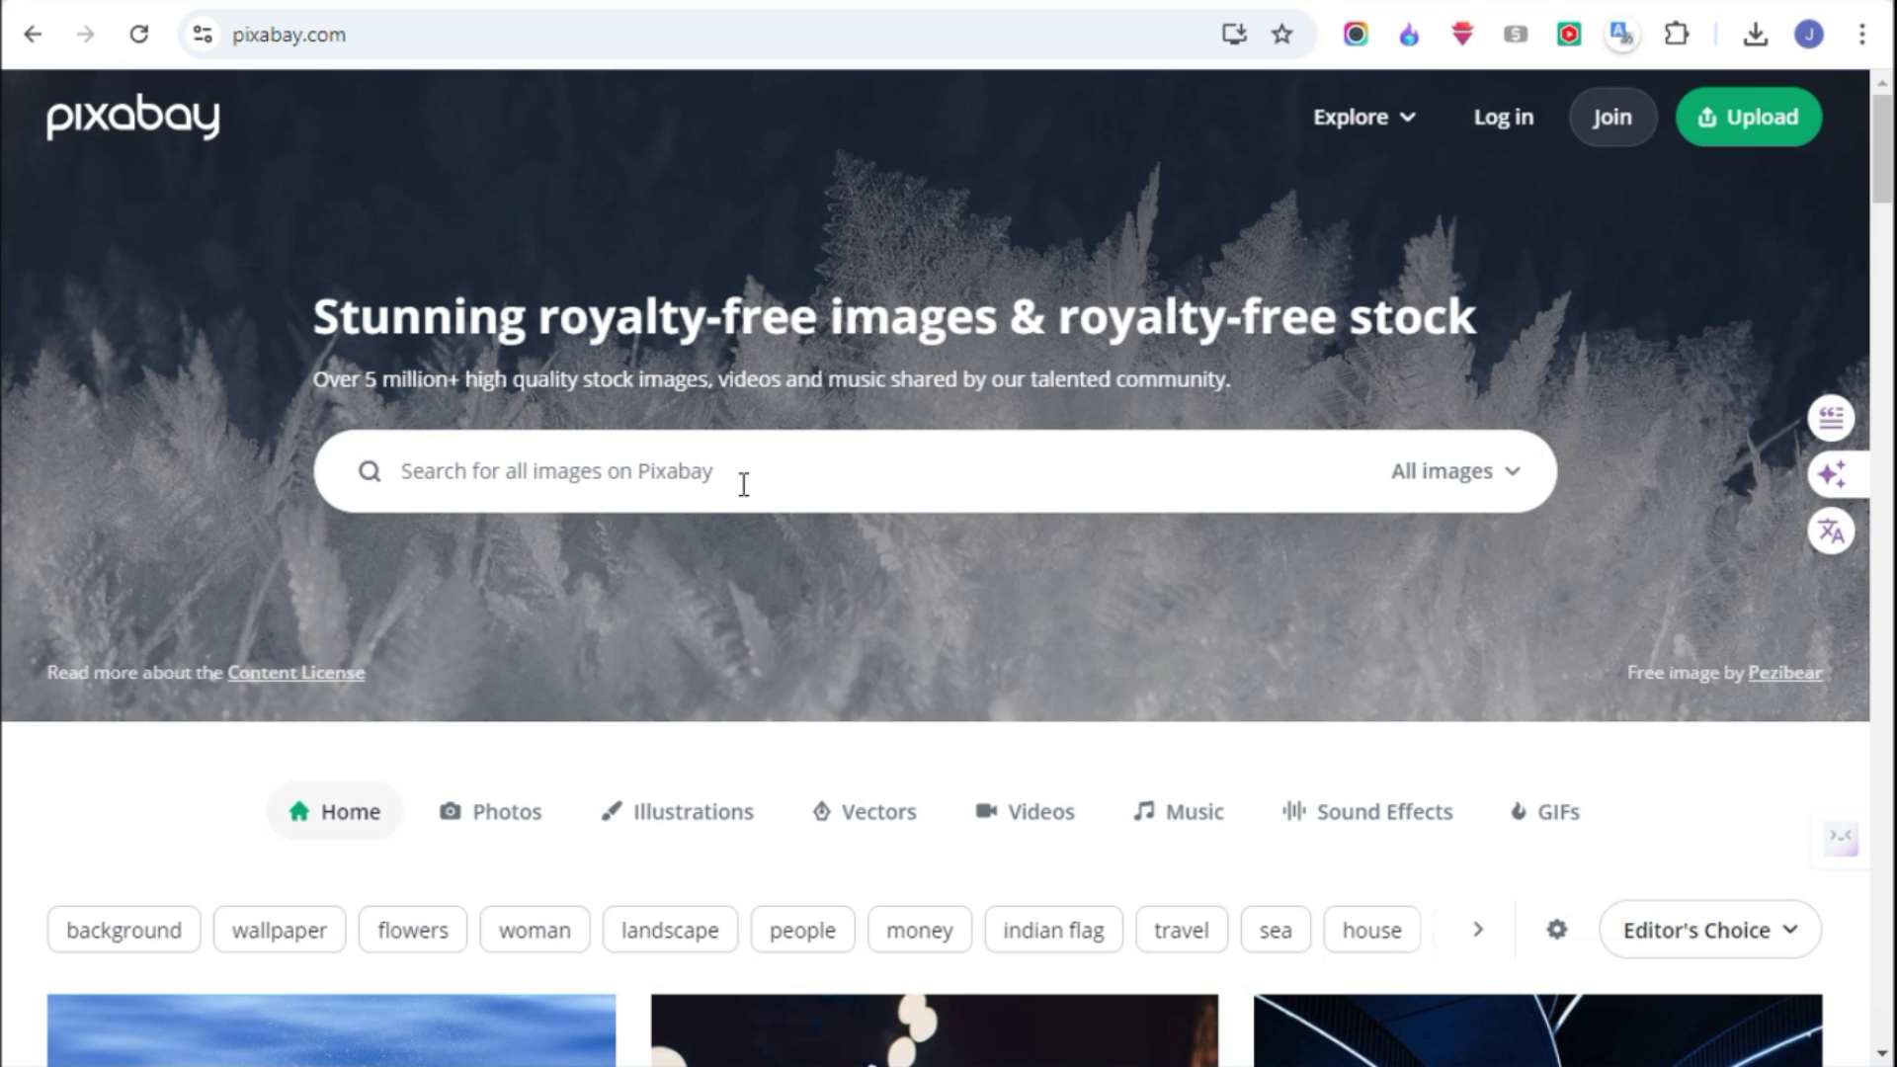
- Switch to Pixabay and limit its search to Sound Effects
{"action": "left_click", "coordinate": [1482, 474]}
{"action": "scroll", "coordinate": [1423, 810], "scroll_direction": "down", "scroll_amount": 2}
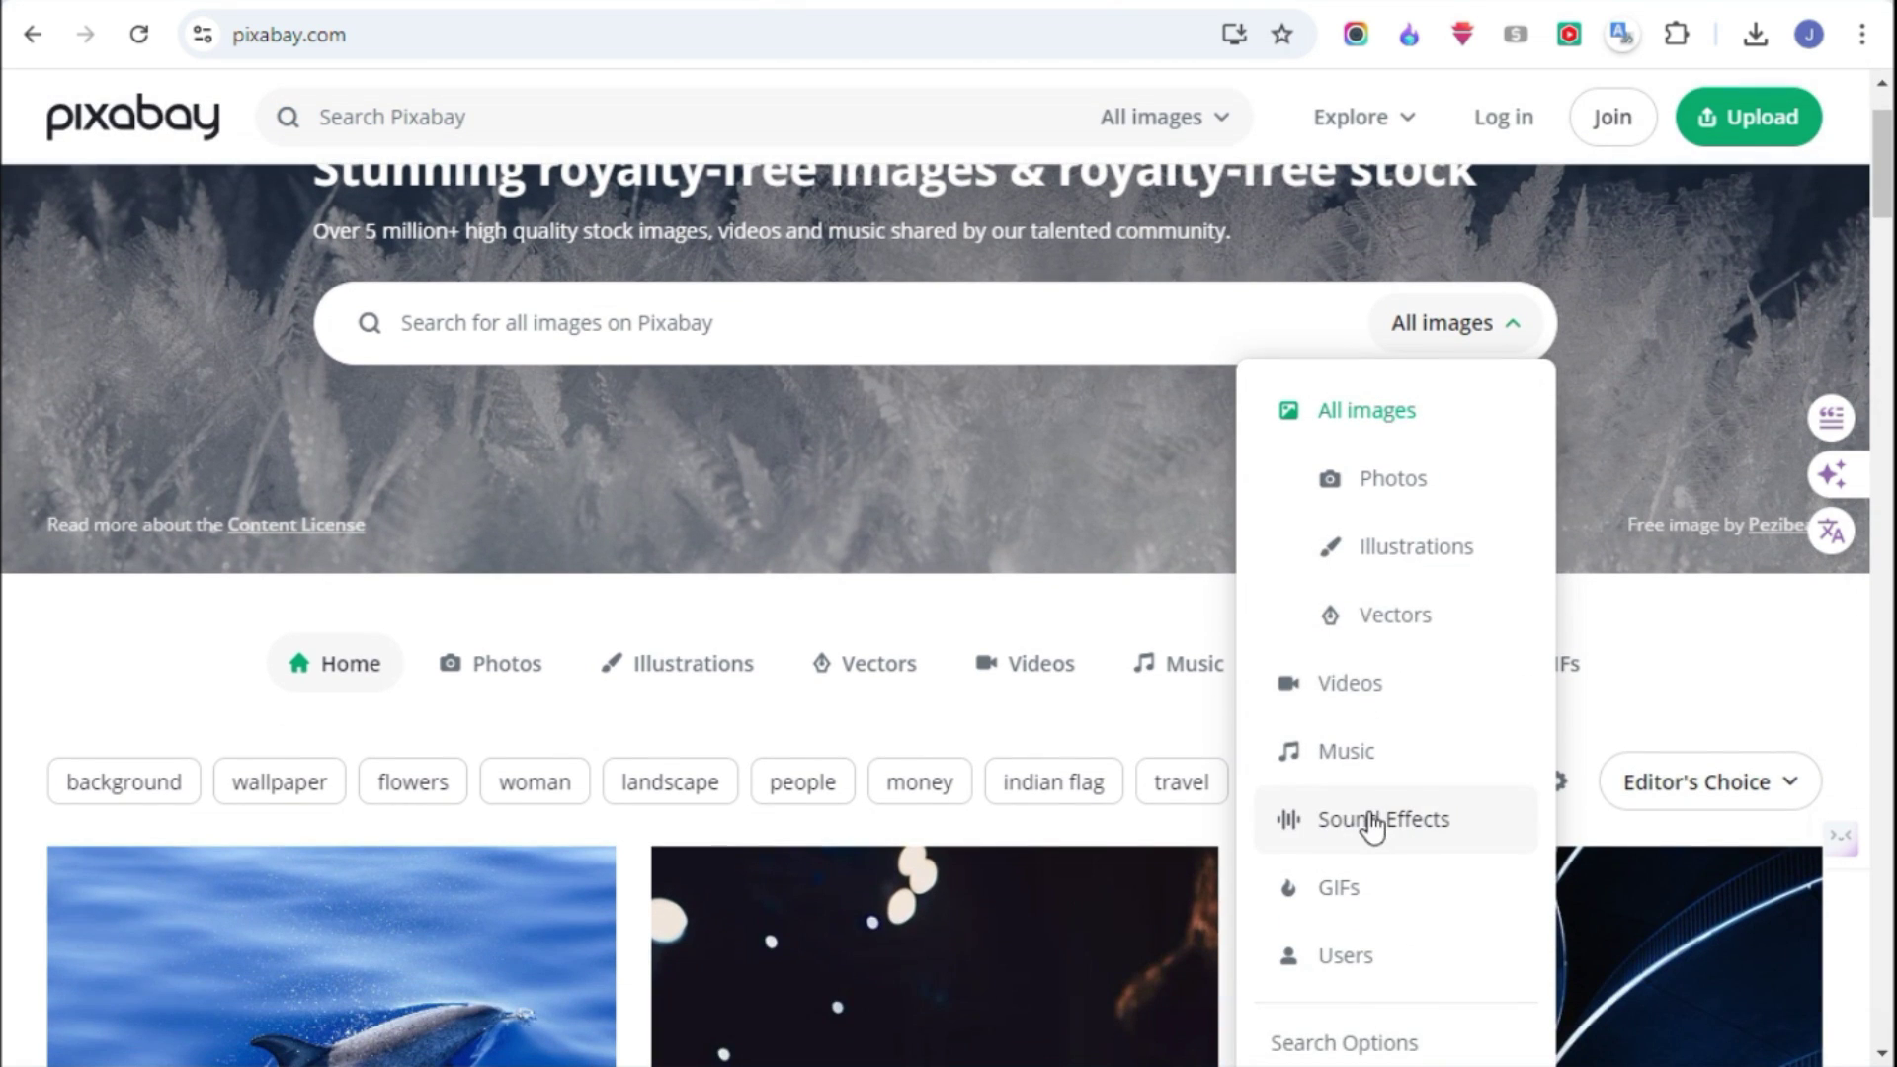
{"action": "left_click", "coordinate": [1375, 822]}
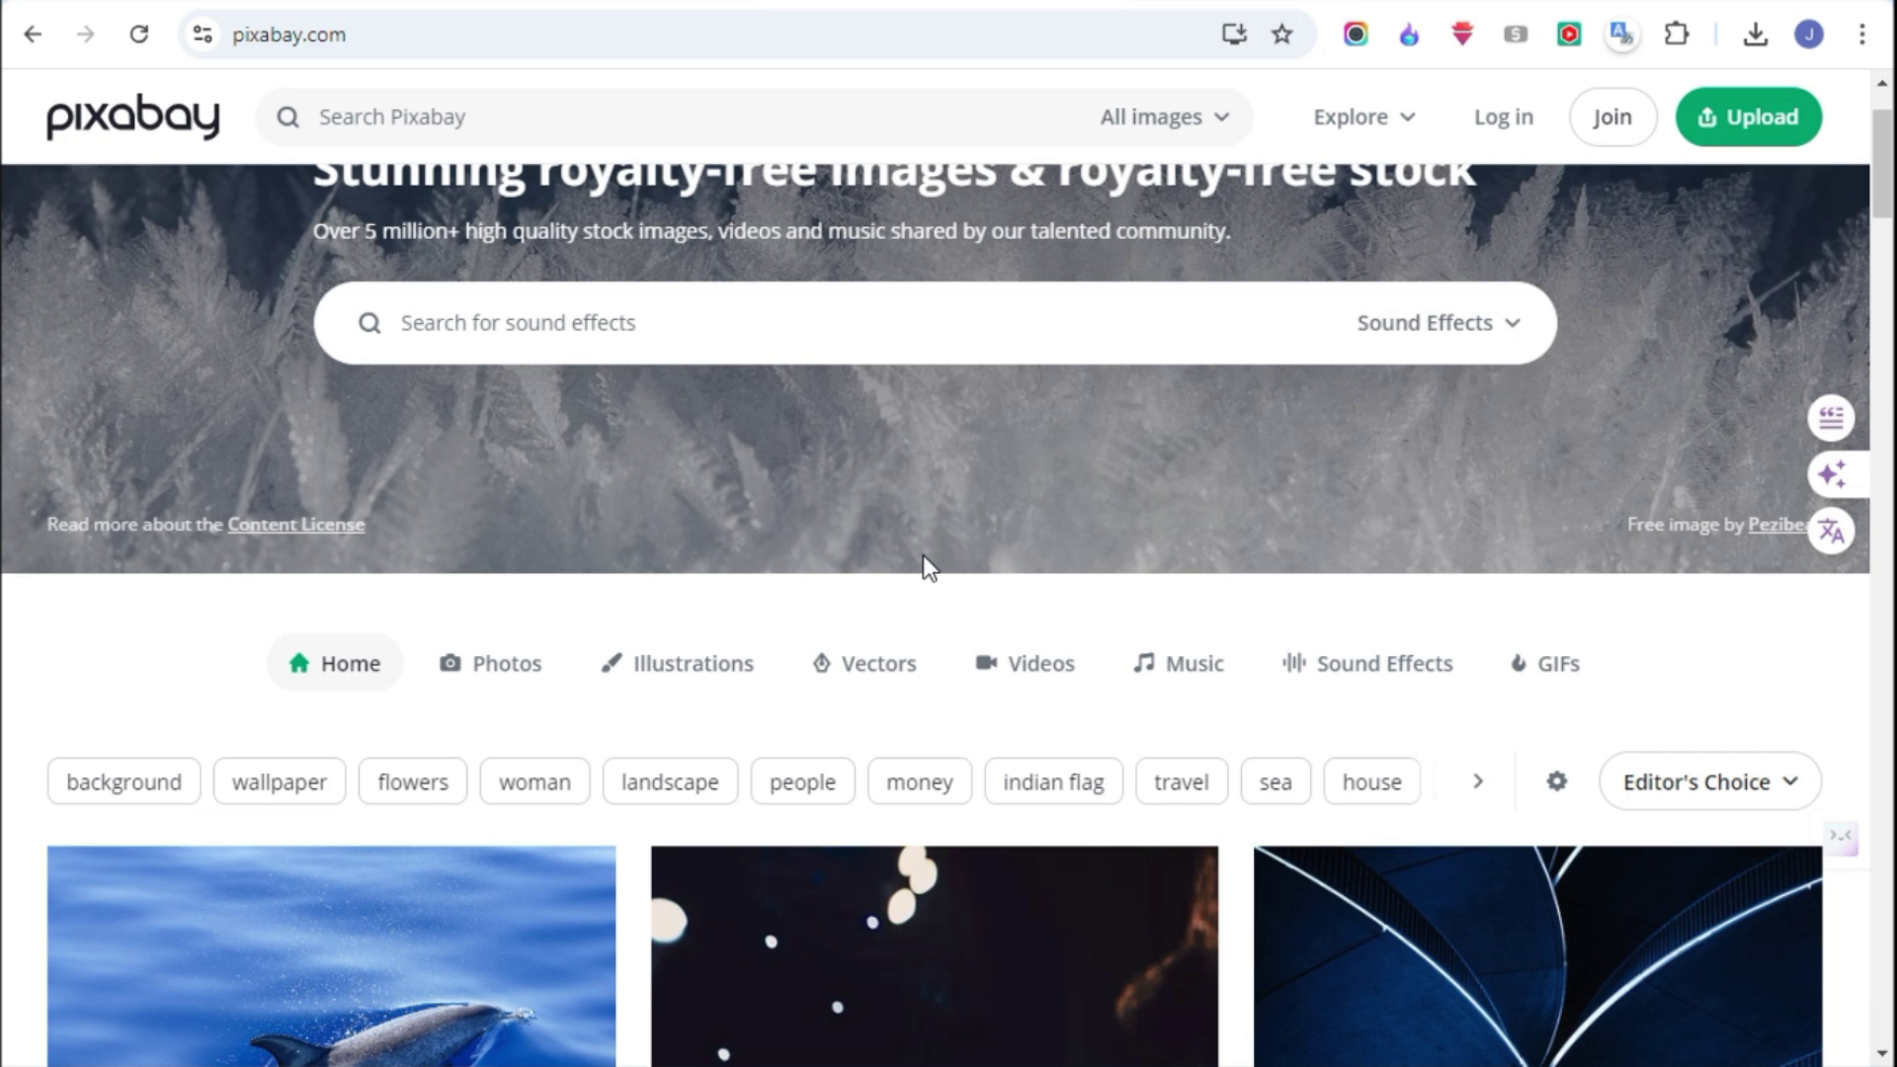
{"action": "scroll", "coordinate": [923, 565], "scroll_direction": "up", "scroll_amount": 2}
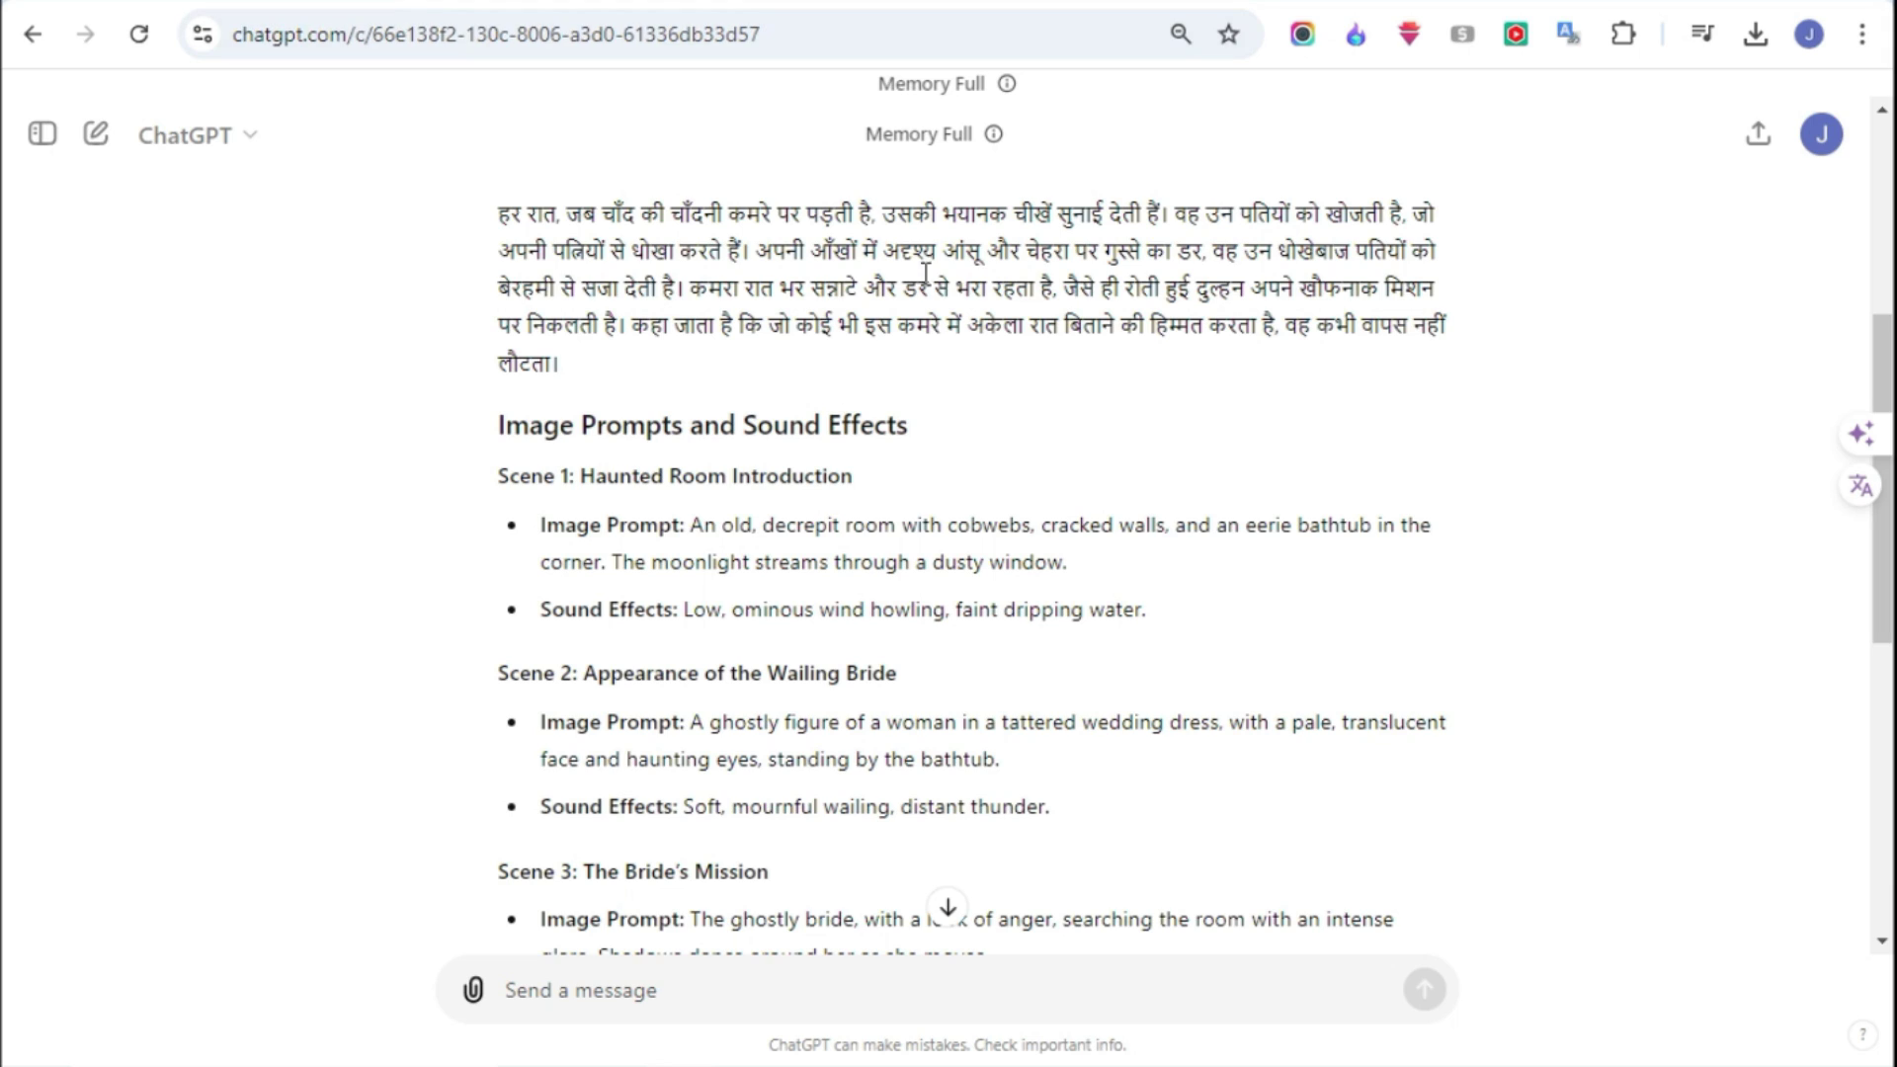
- Search Pixabay with ChatGPT's Scene 1 sound description "Low, ominous wind howling, faint dripping water." and browse the sound effects
{"action": "left_click_drag", "start_coordinate": [684, 607], "coordinate": [1132, 602]}
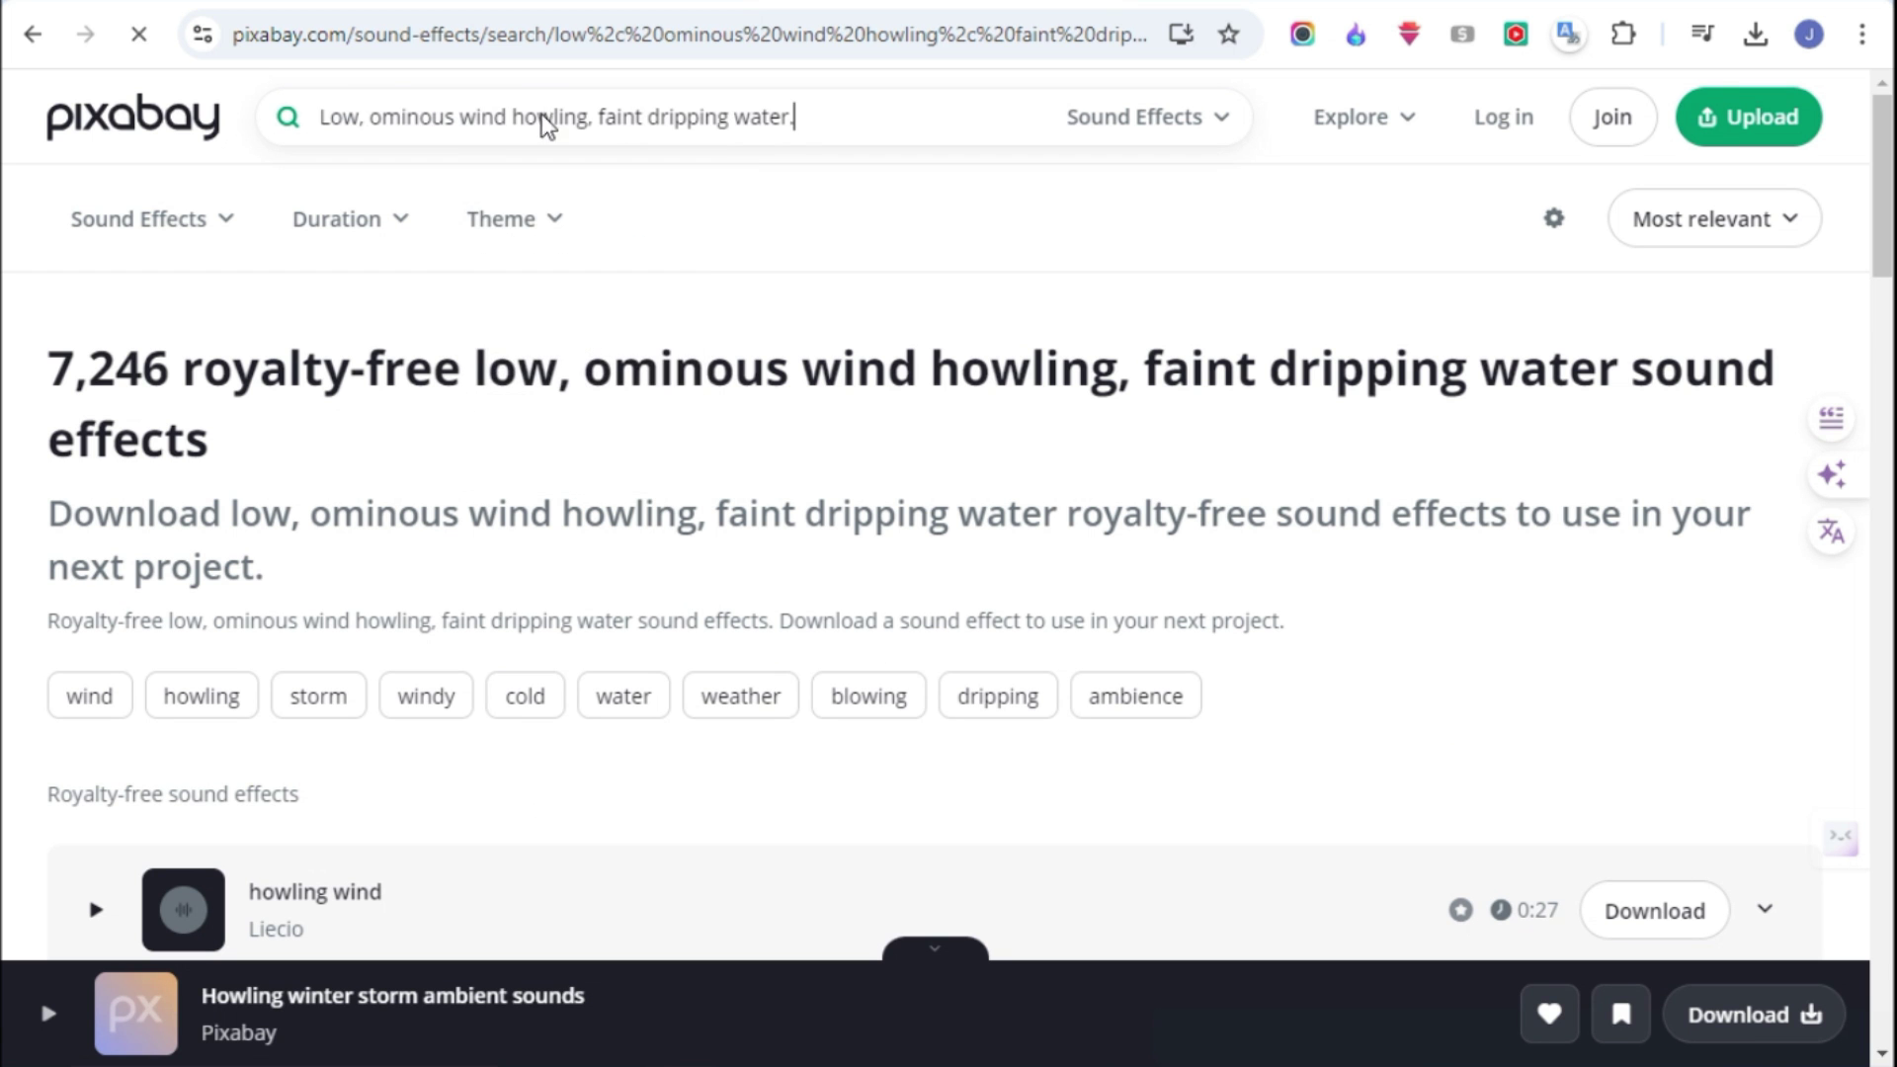
{"action": "scroll", "coordinate": [695, 708], "scroll_direction": "down", "scroll_amount": 20}
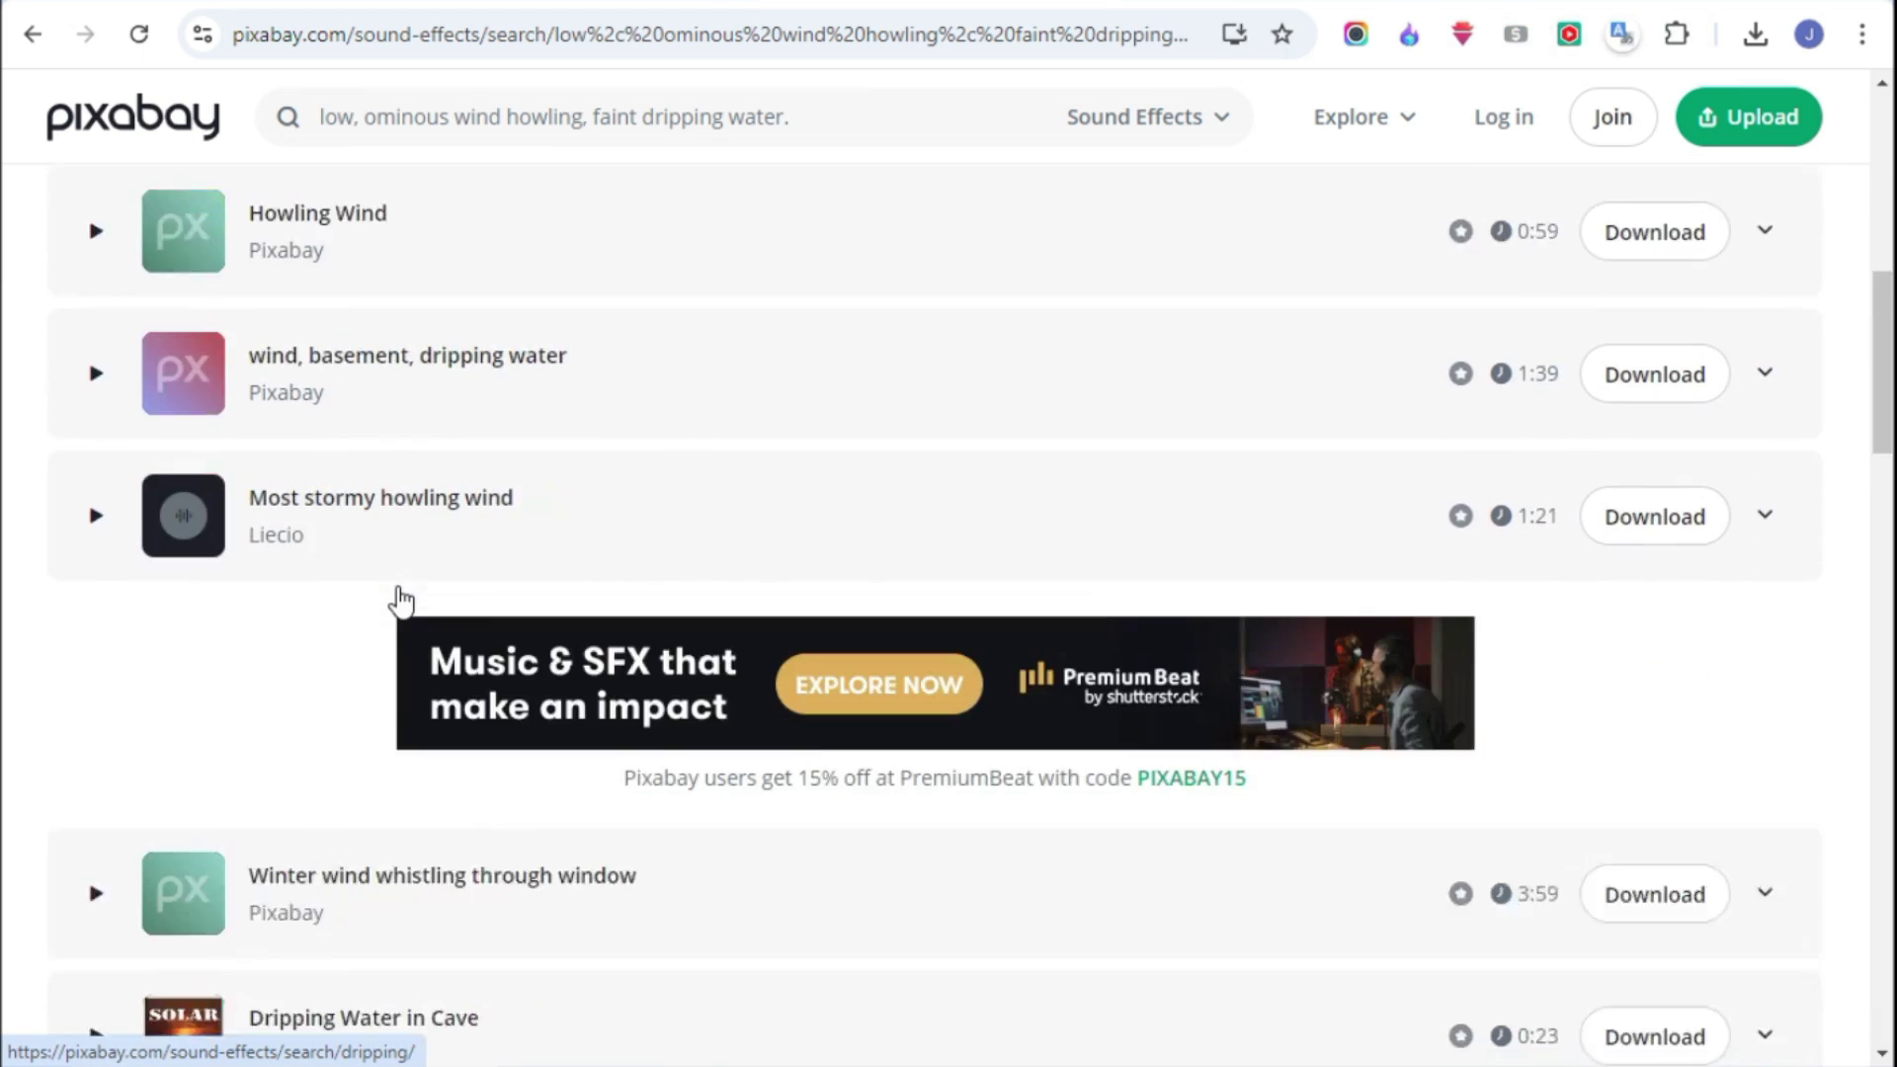
{"action": "scroll", "coordinate": [436, 662], "scroll_direction": "down", "scroll_amount": 7}
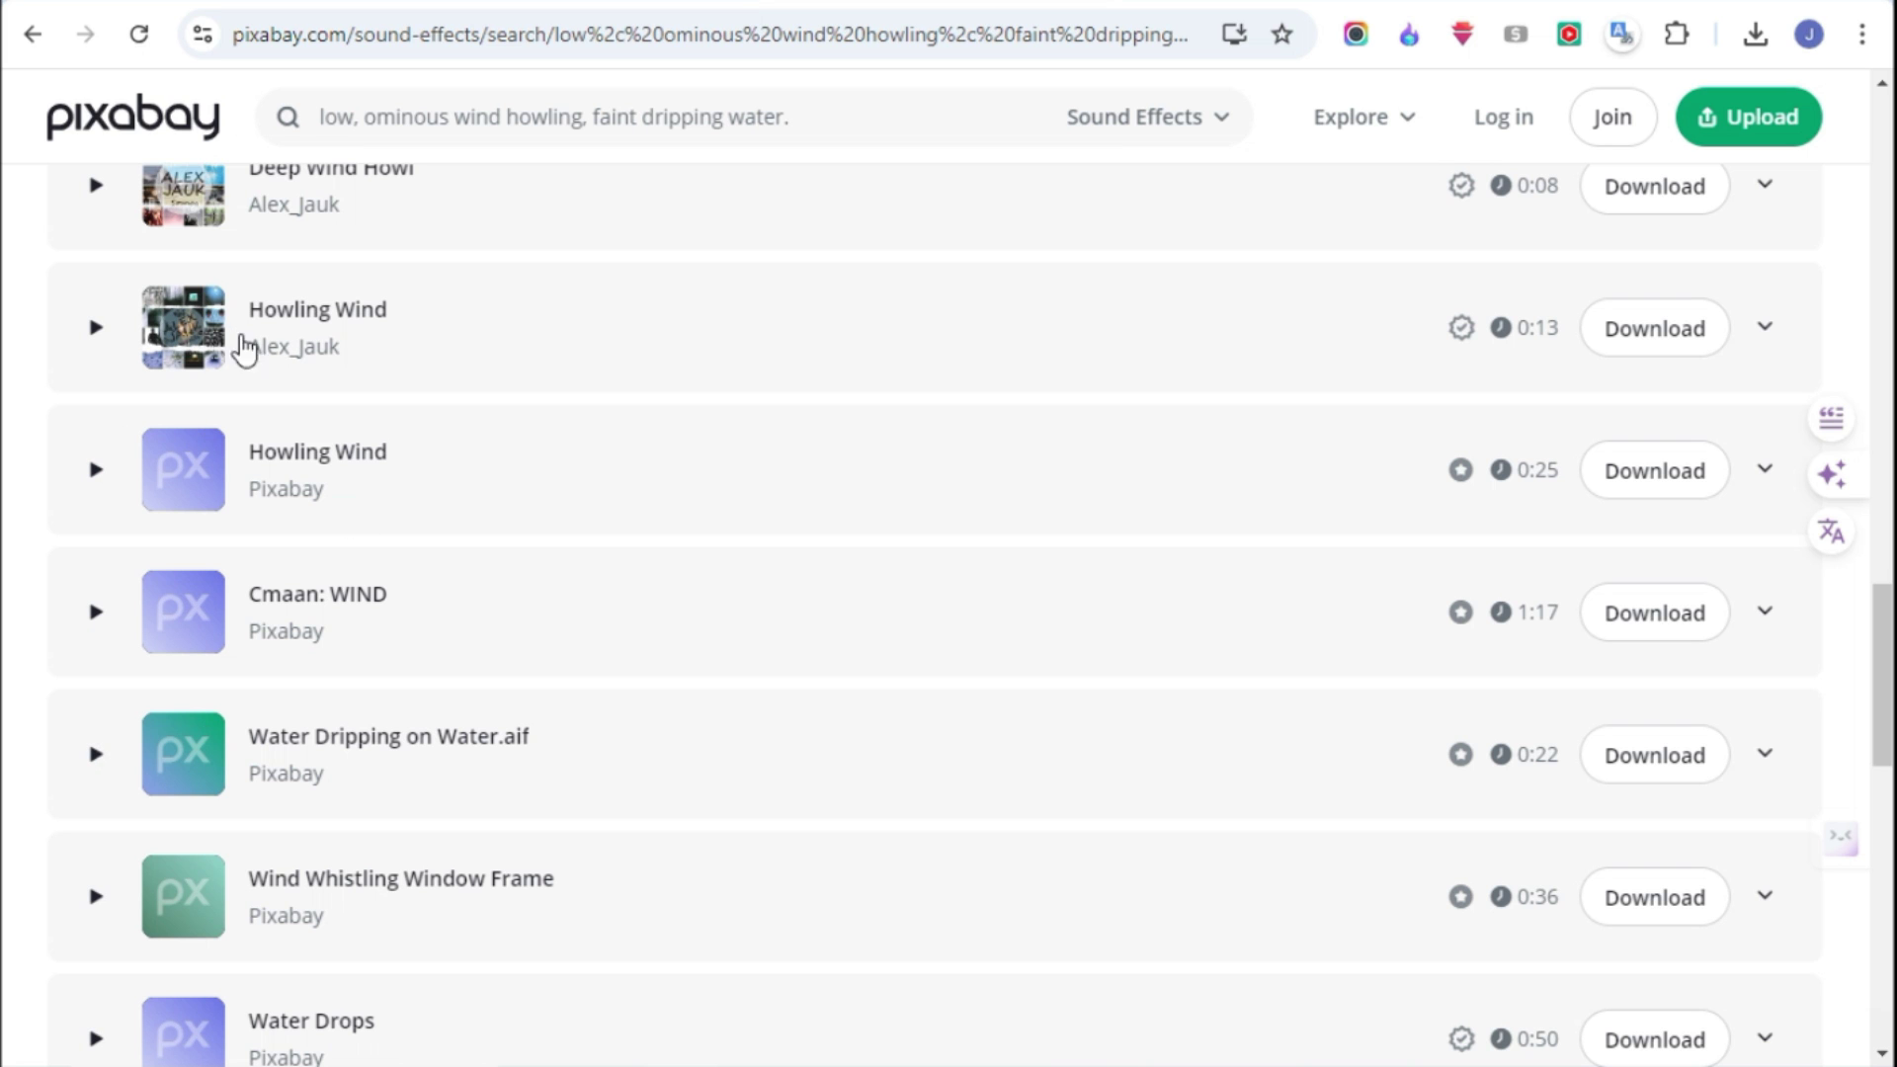
{"action": "scroll", "coordinate": [436, 573], "scroll_direction": "up", "scroll_amount": 12}
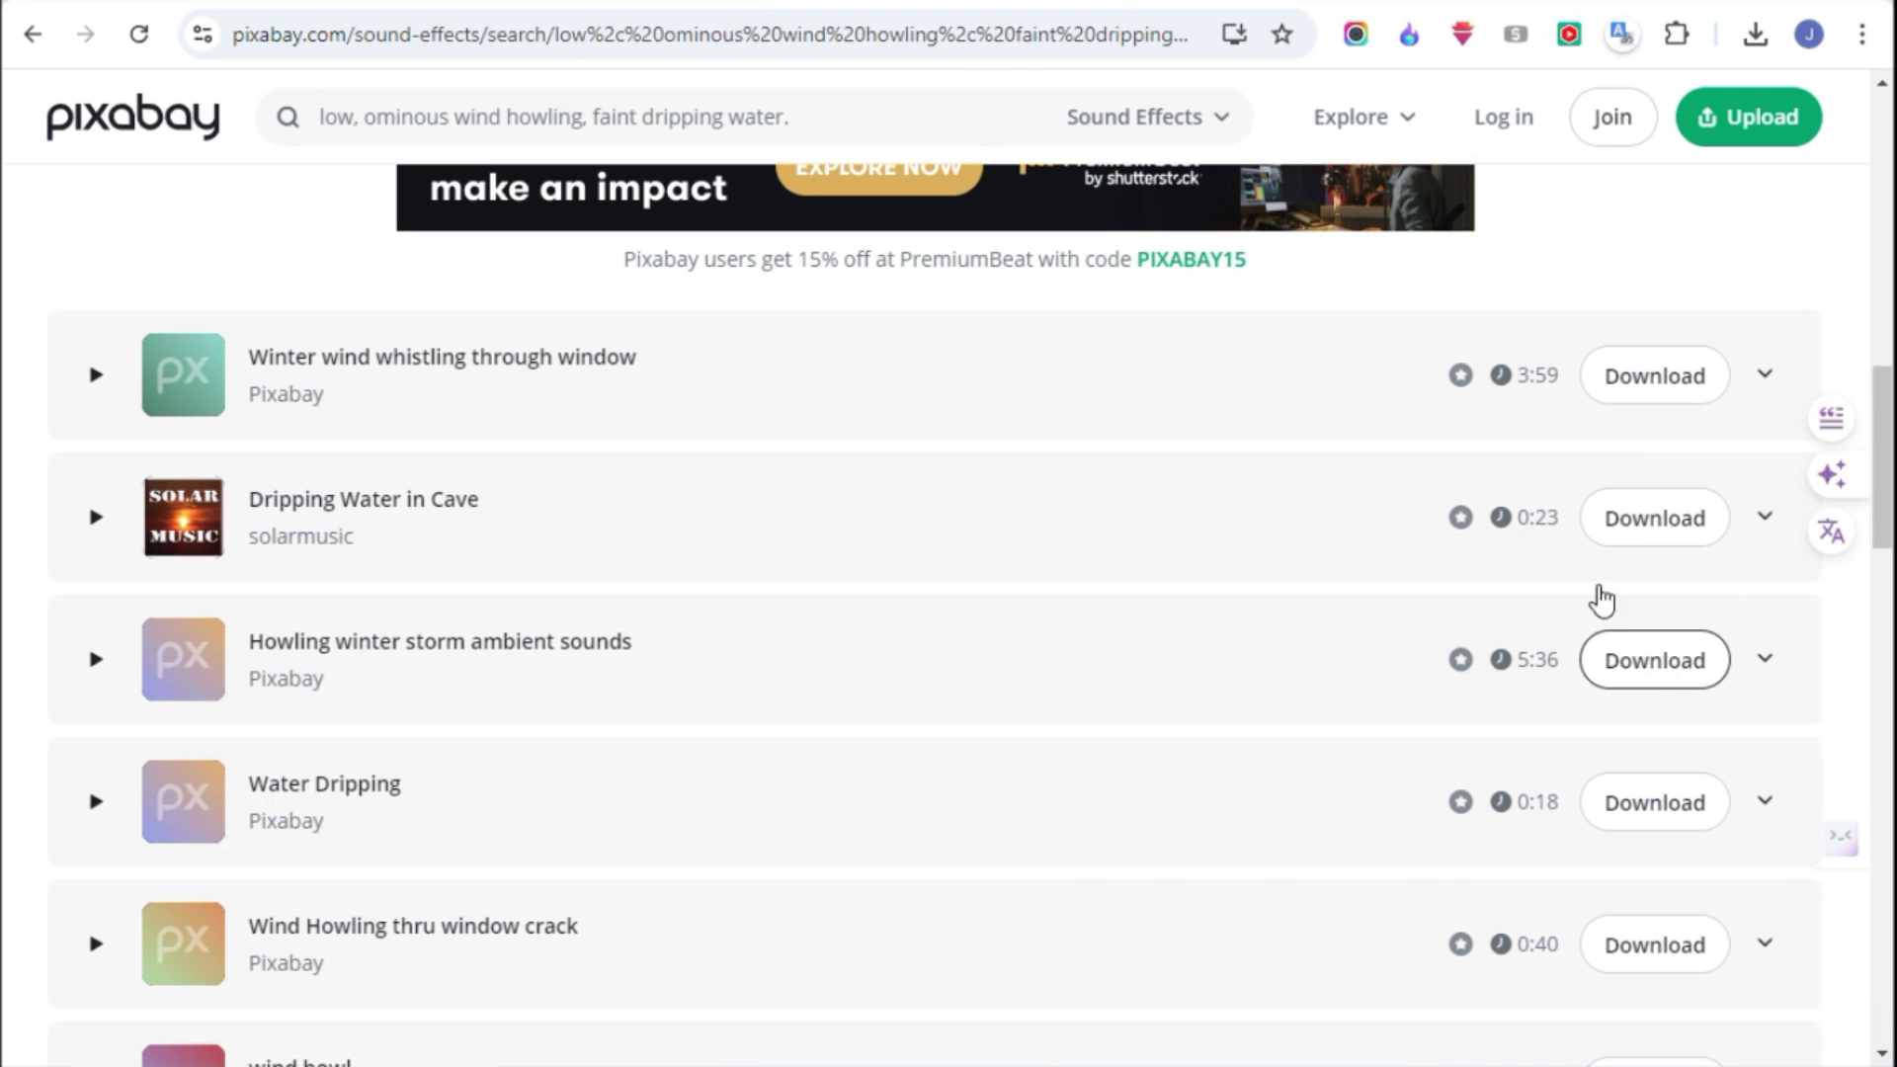
- Search Pixabay with the Scene 2 sound description from ChatGPT, "Soft, mournful wailing, distant thunder."
{"action": "key", "text": "alt+Tab"}
{"action": "left_click_drag", "start_coordinate": [686, 804], "coordinate": [1079, 826]}
{"action": "key", "text": "alt+Tab"}
{"action": "triple_click", "coordinate": [493, 117]}
{"action": "type", "text": "Soft, mournful wailing, distant thunder."}
{"action": "key", "text": "Return"}
{"action": "scroll", "coordinate": [1660, 554], "scroll_direction": "down", "scroll_amount": 2}
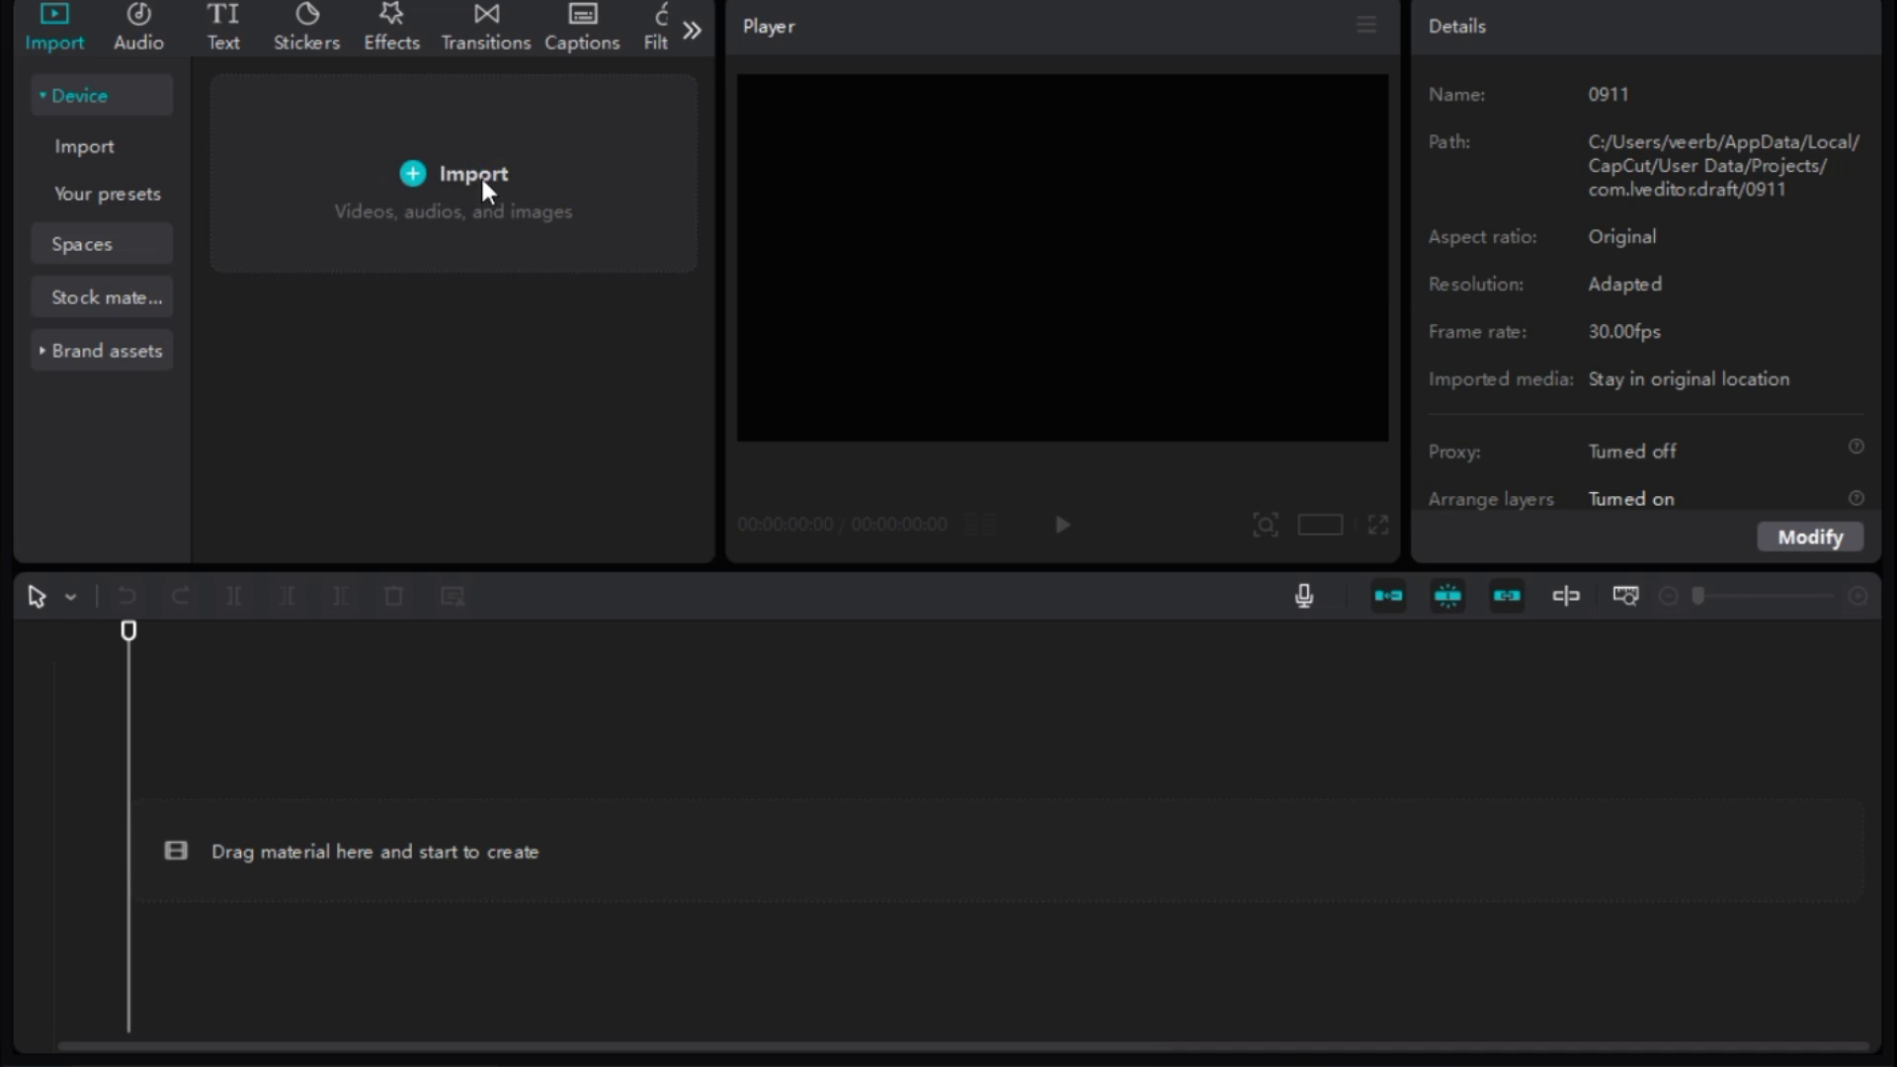
- Switch to CapCut, import the scene clips and ElevenLabs narration, and place the narration at the start of the timeline
{"action": "left_click", "coordinate": [482, 184]}
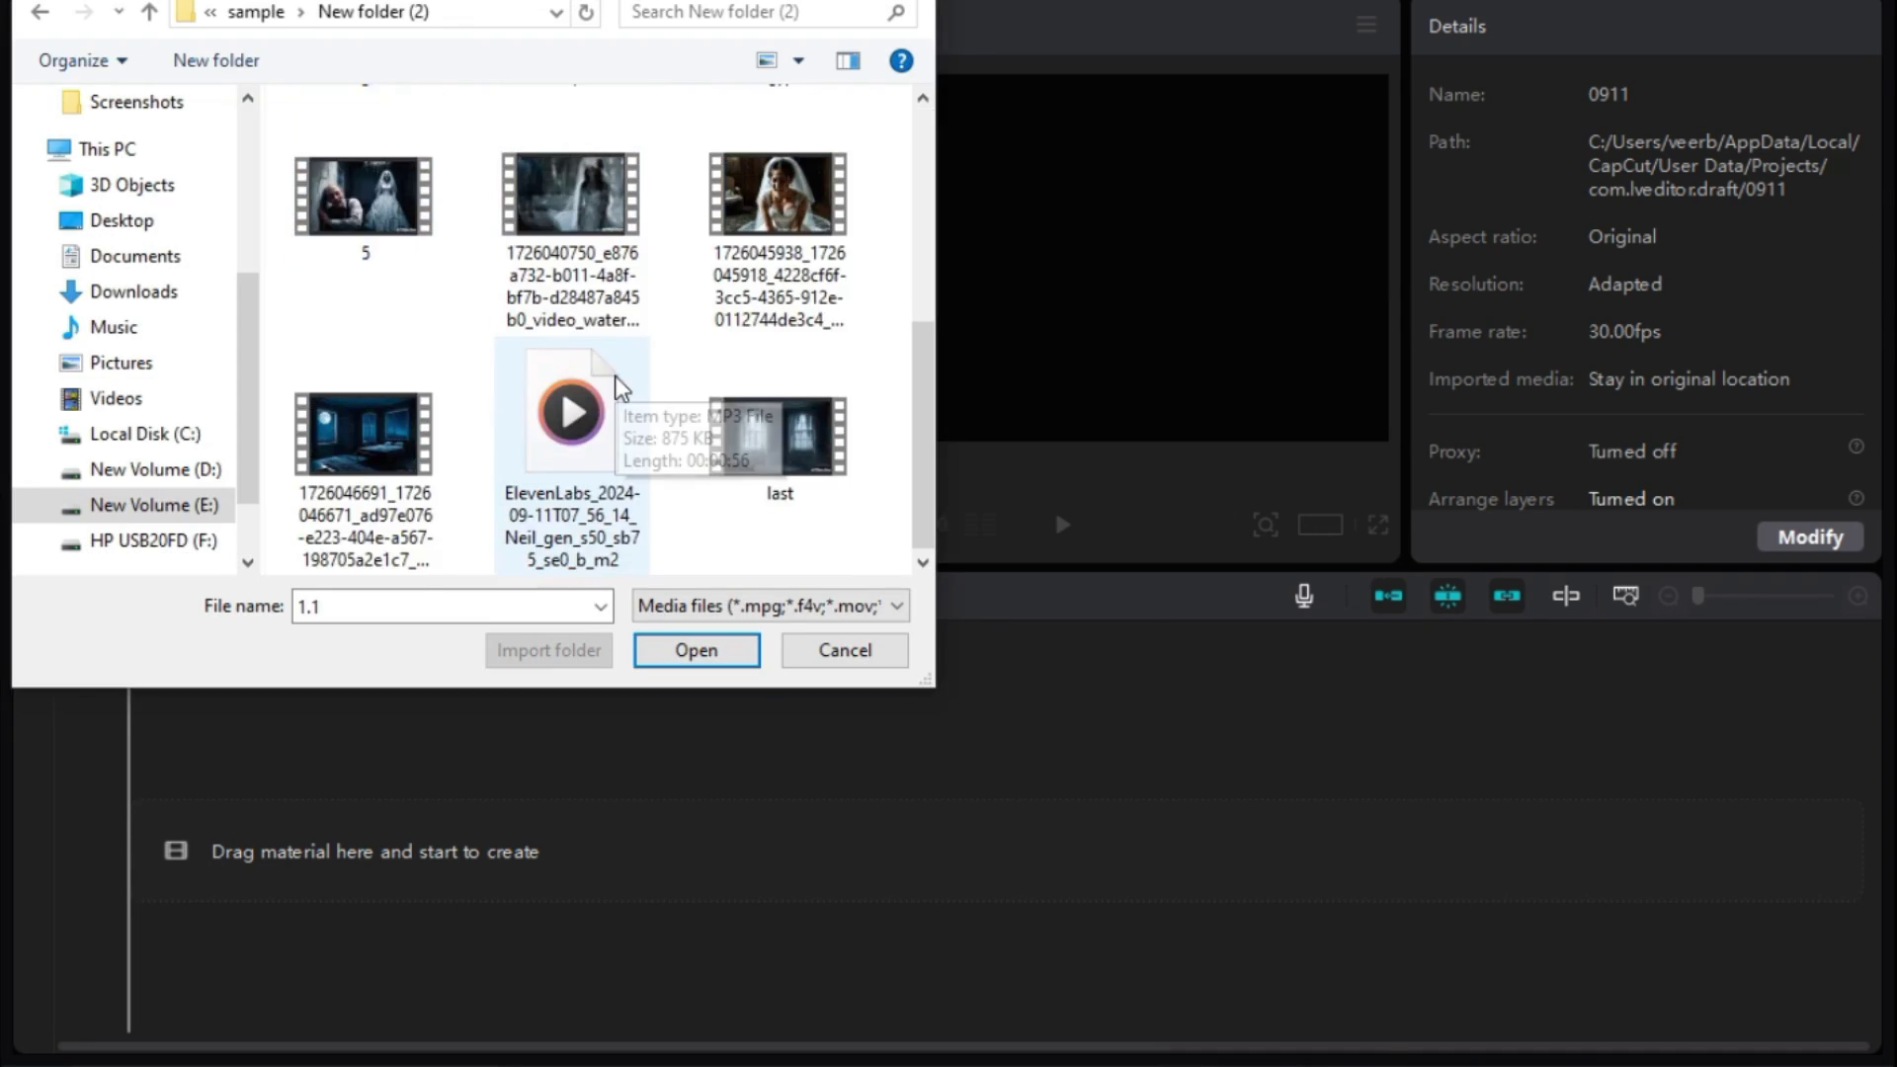
{"action": "left_click", "coordinate": [722, 652]}
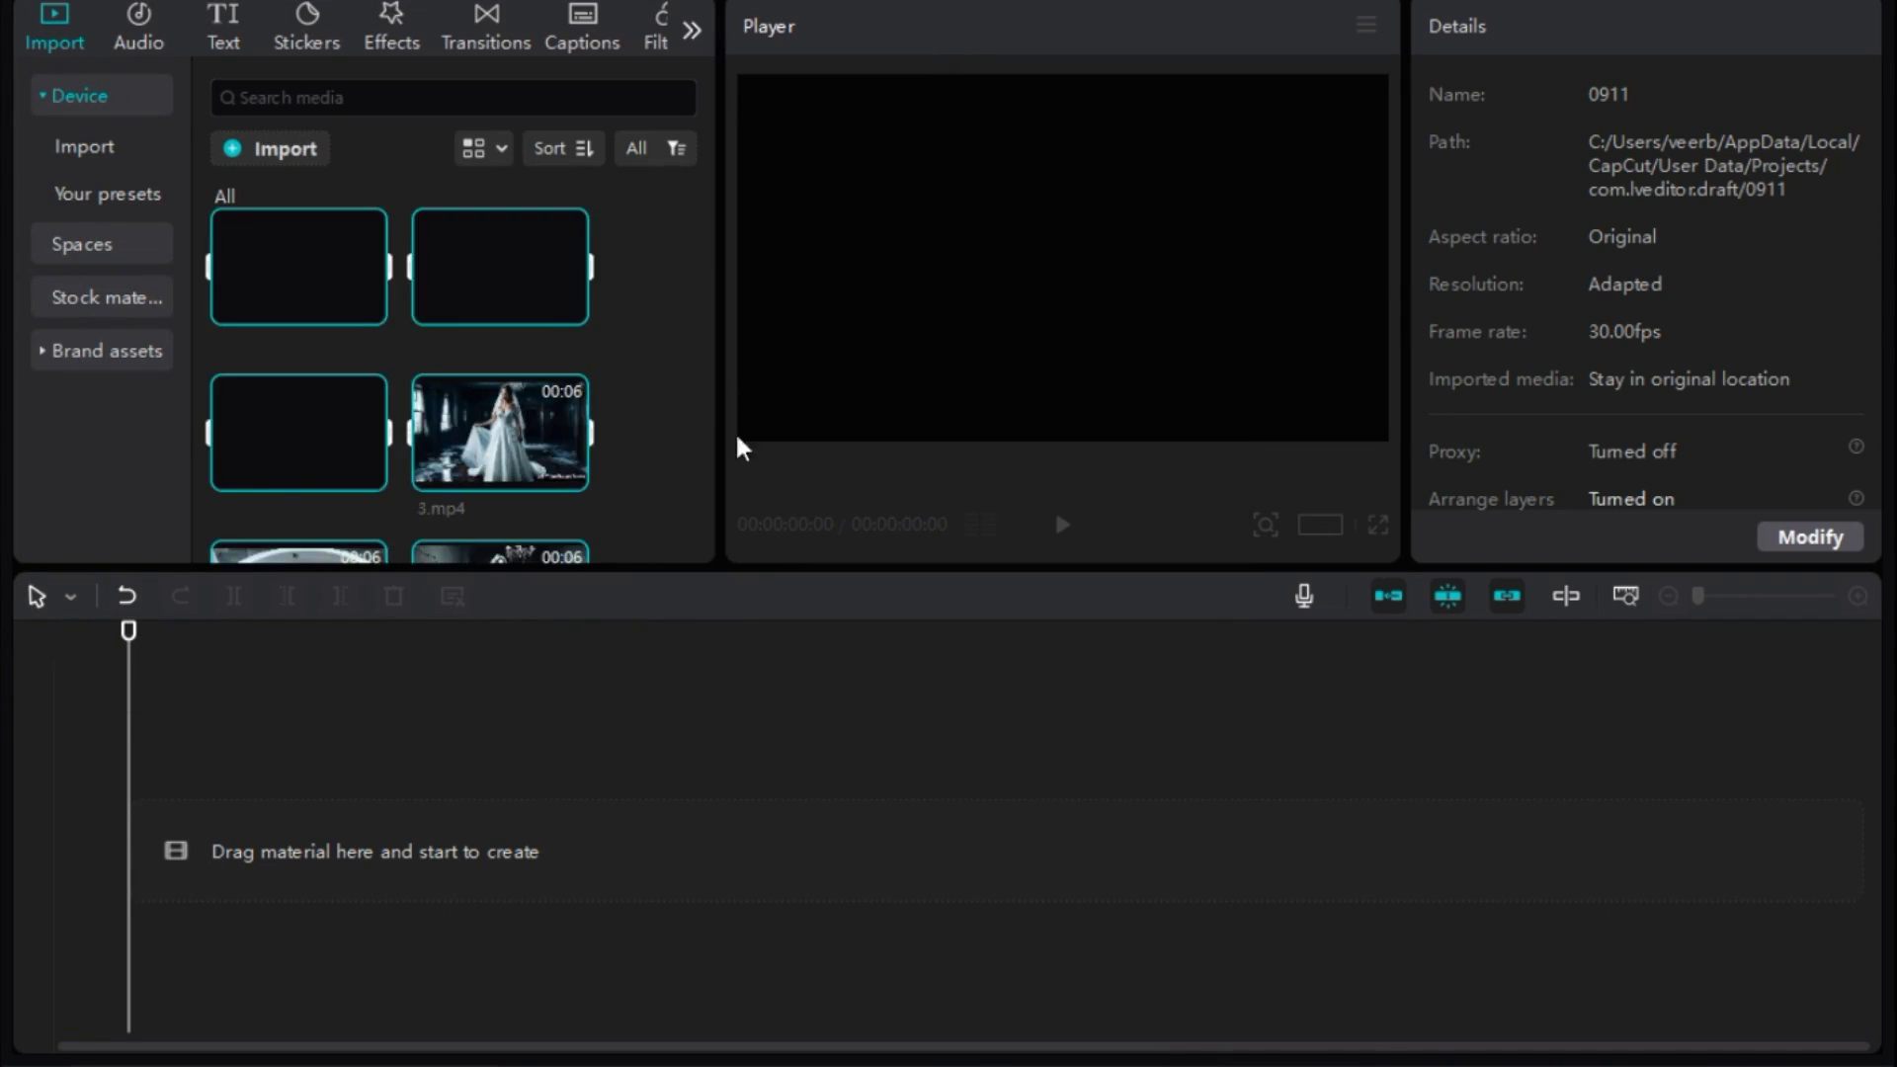
{"action": "left_click_drag", "start_coordinate": [329, 463], "coordinate": [365, 783]}
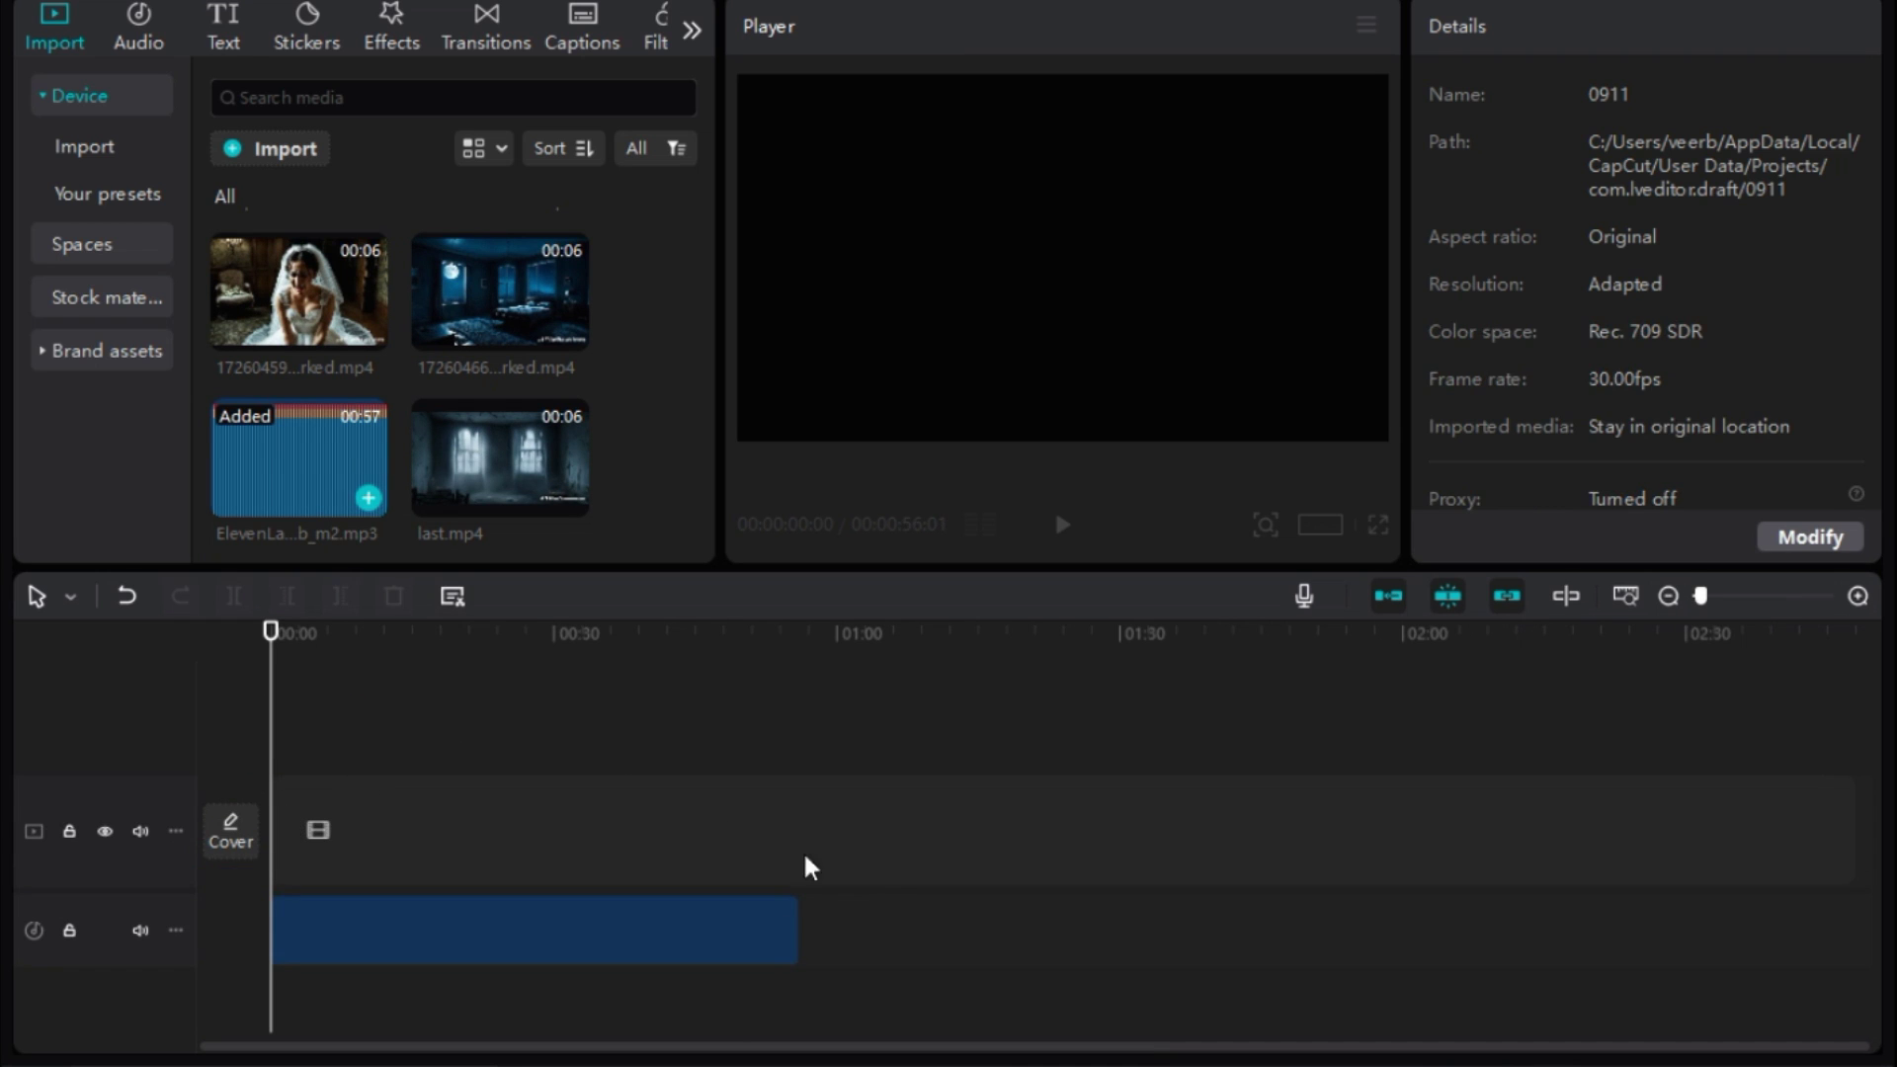
{"action": "left_click", "coordinate": [781, 924]}
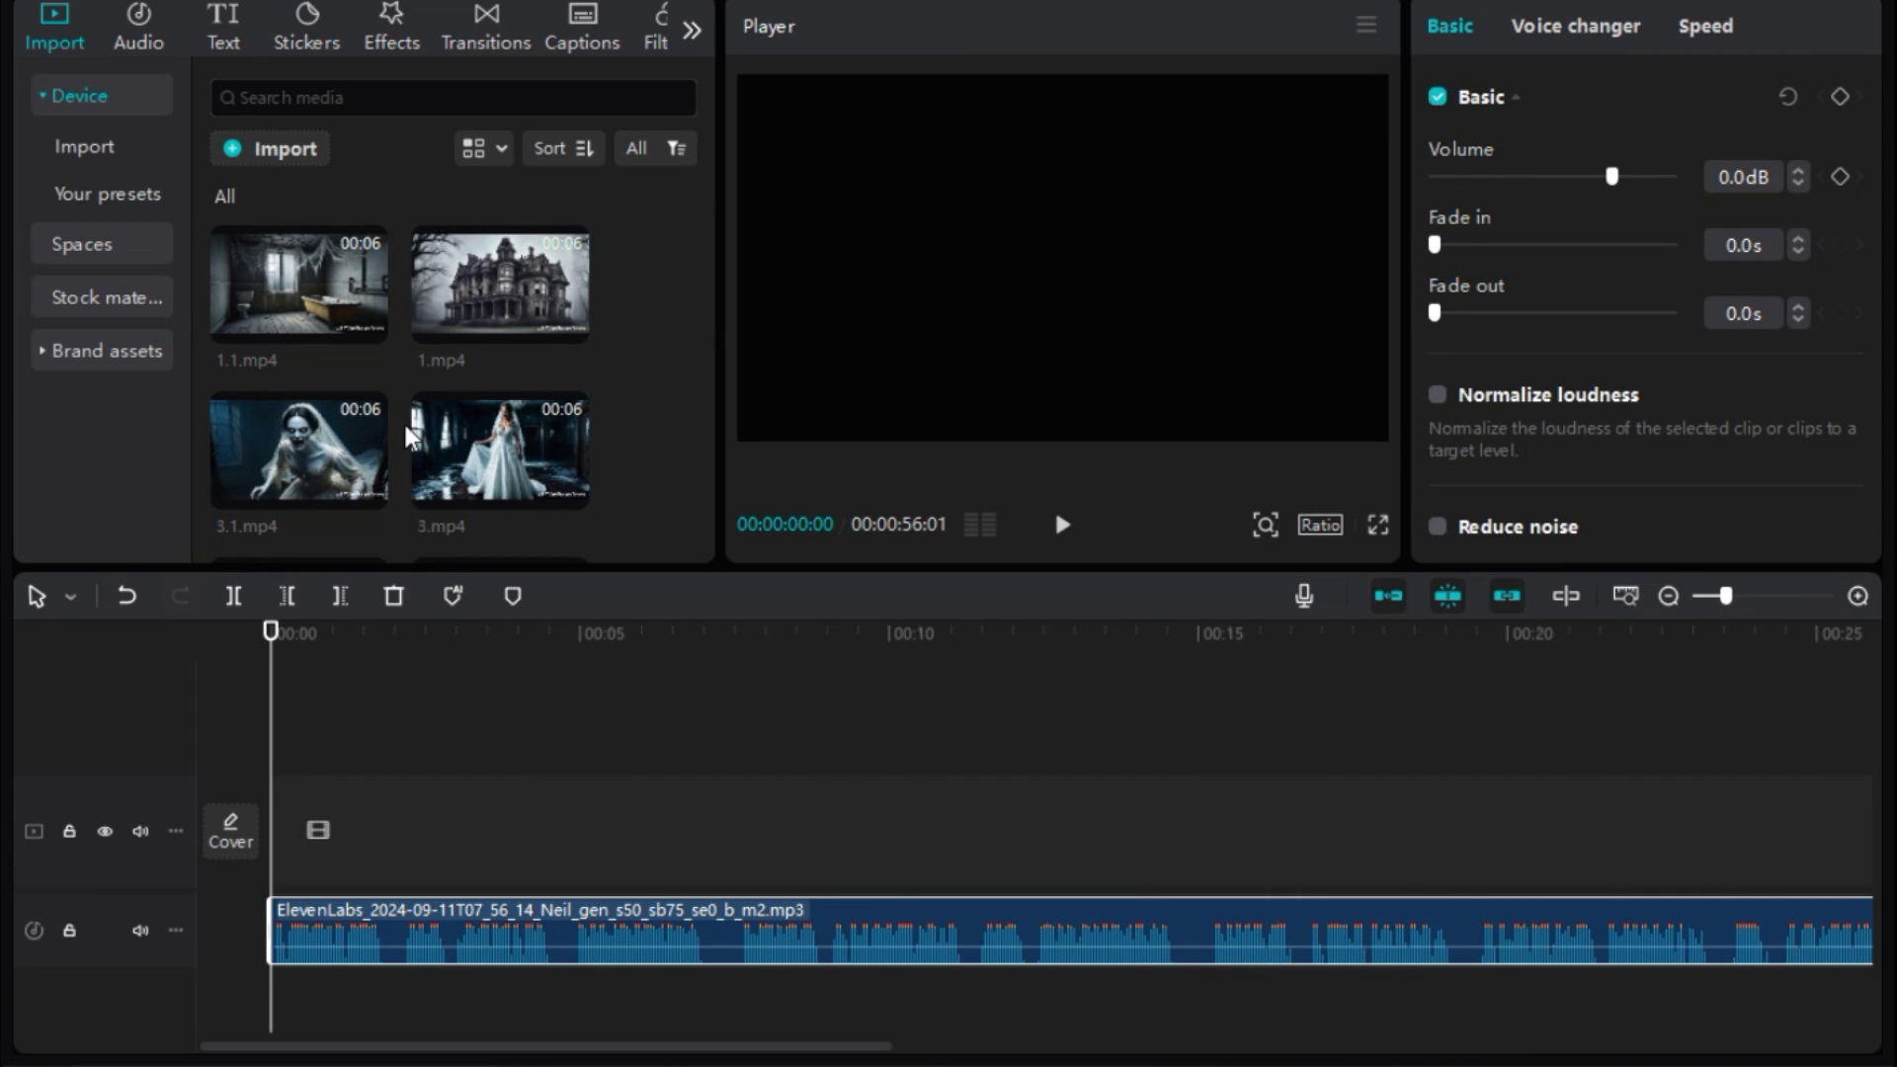
- Place the imported scene clips in sequence on the video track above the narration, starting with 1.mp4
{"action": "left_click_drag", "start_coordinate": [521, 273], "coordinate": [275, 854]}
{"action": "left_click", "coordinate": [368, 324]}
- Enlarge the scene clips so the AIVideoGenerator watermark falls outside the frame, scaling 1.mp4 to 118%
{"action": "left_click", "coordinate": [438, 830]}
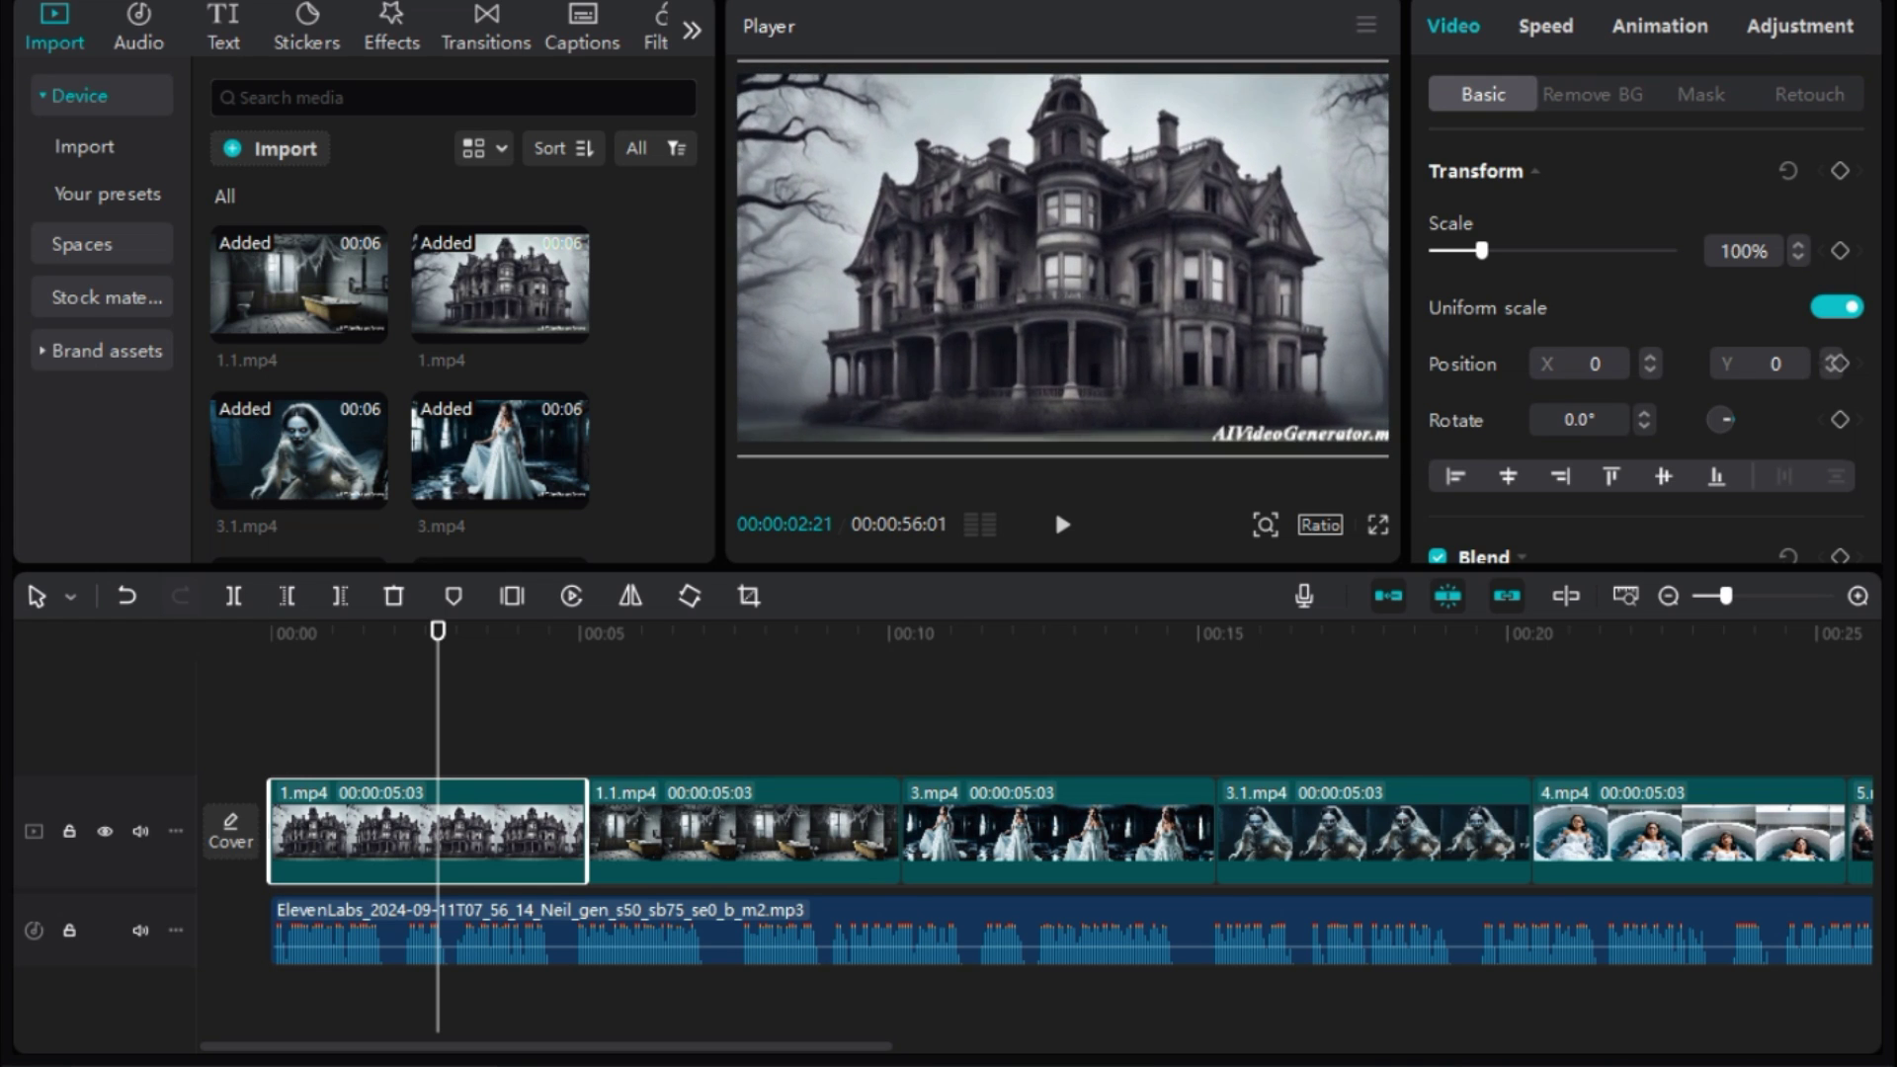
{"action": "left_click", "coordinate": [714, 743]}
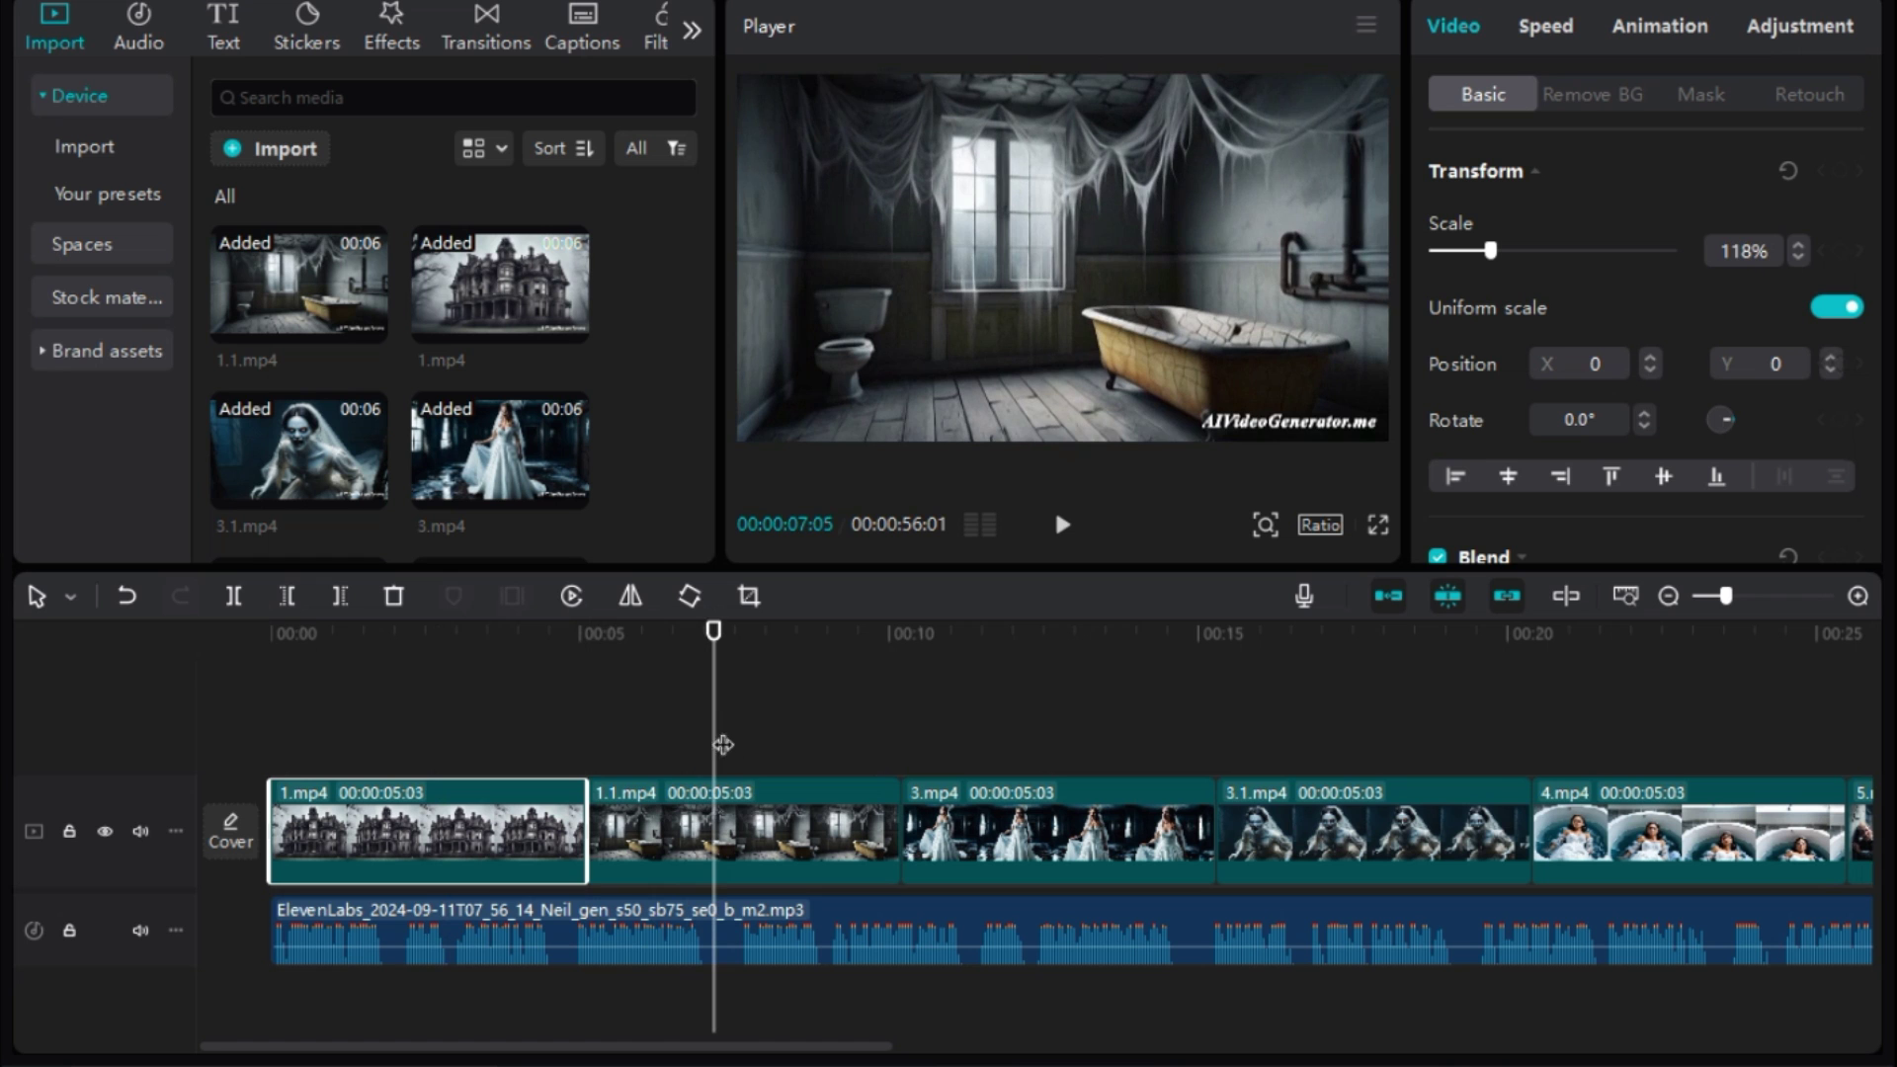
{"action": "left_click", "coordinate": [790, 800]}
{"action": "left_click", "coordinate": [1373, 830]}
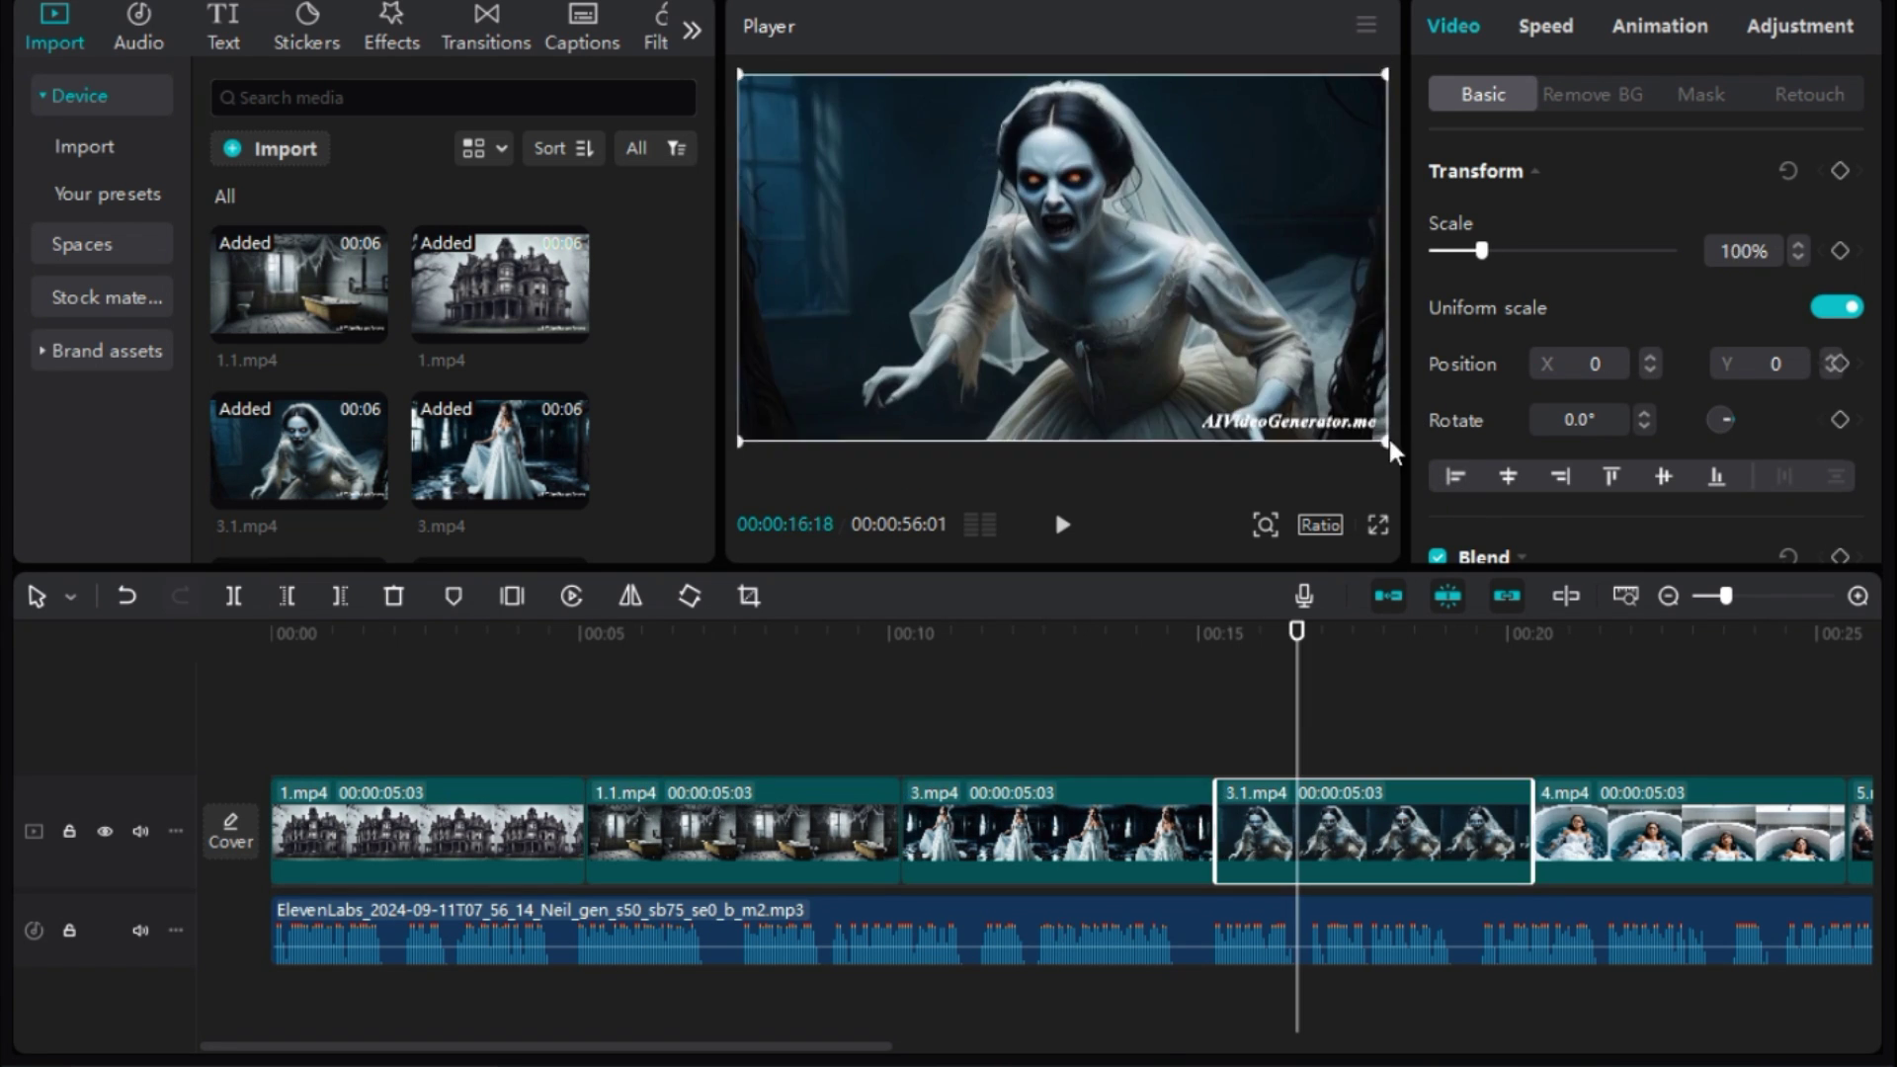
{"action": "left_click", "coordinate": [1199, 704]}
{"action": "left_click", "coordinate": [1461, 830]}
{"action": "left_click", "coordinate": [1770, 830]}
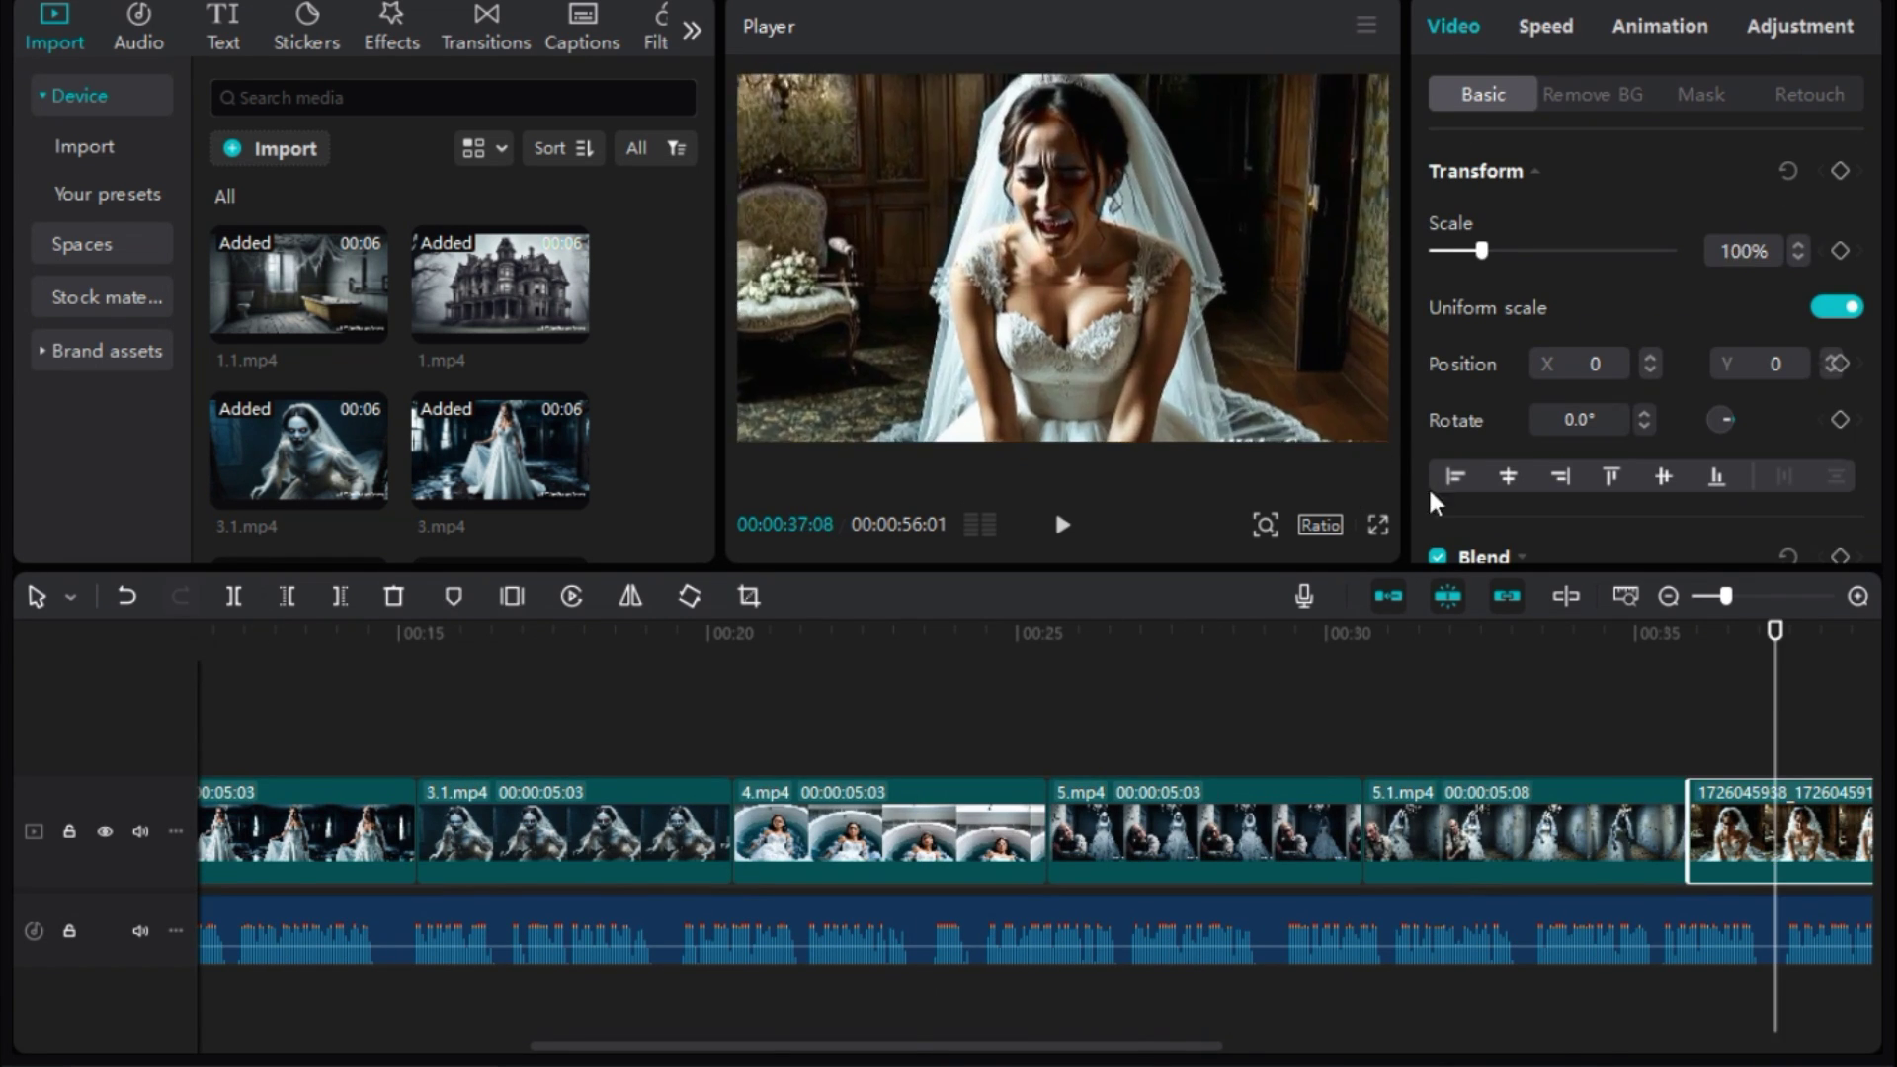
{"action": "left_click", "coordinate": [1196, 830]}
{"action": "left_click", "coordinate": [1482, 830]}
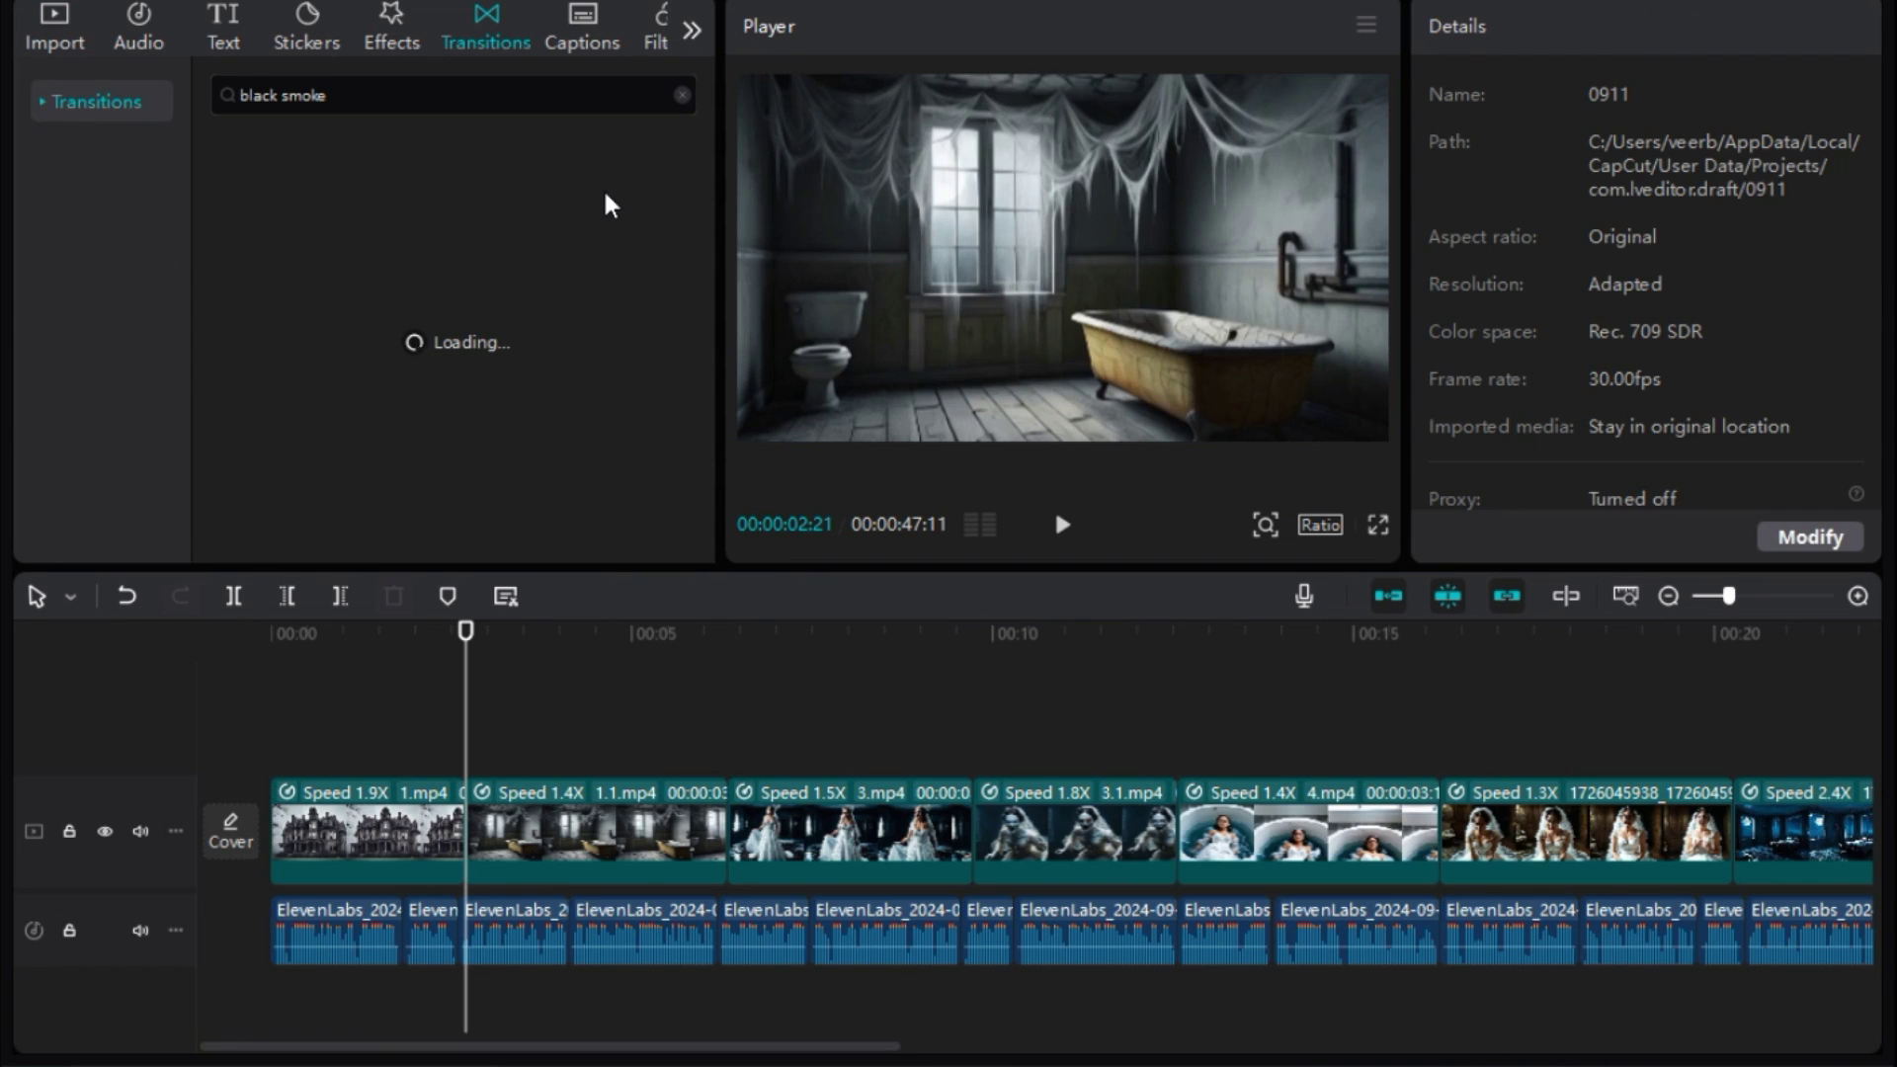
- Add the Black smoke transition between 1.mp4 and 1.1.mp4 and apply it to all cuts
{"action": "mouse_move", "coordinate": [578, 373]}
{"action": "left_mouse_down"}
{"action": "mouse_move", "coordinate": [465, 677]}
{"action": "mouse_move", "coordinate": [462, 830]}
{"action": "left_mouse_up"}
{"action": "left_click_drag", "start_coordinate": [439, 732], "coordinate": [425, 691]}
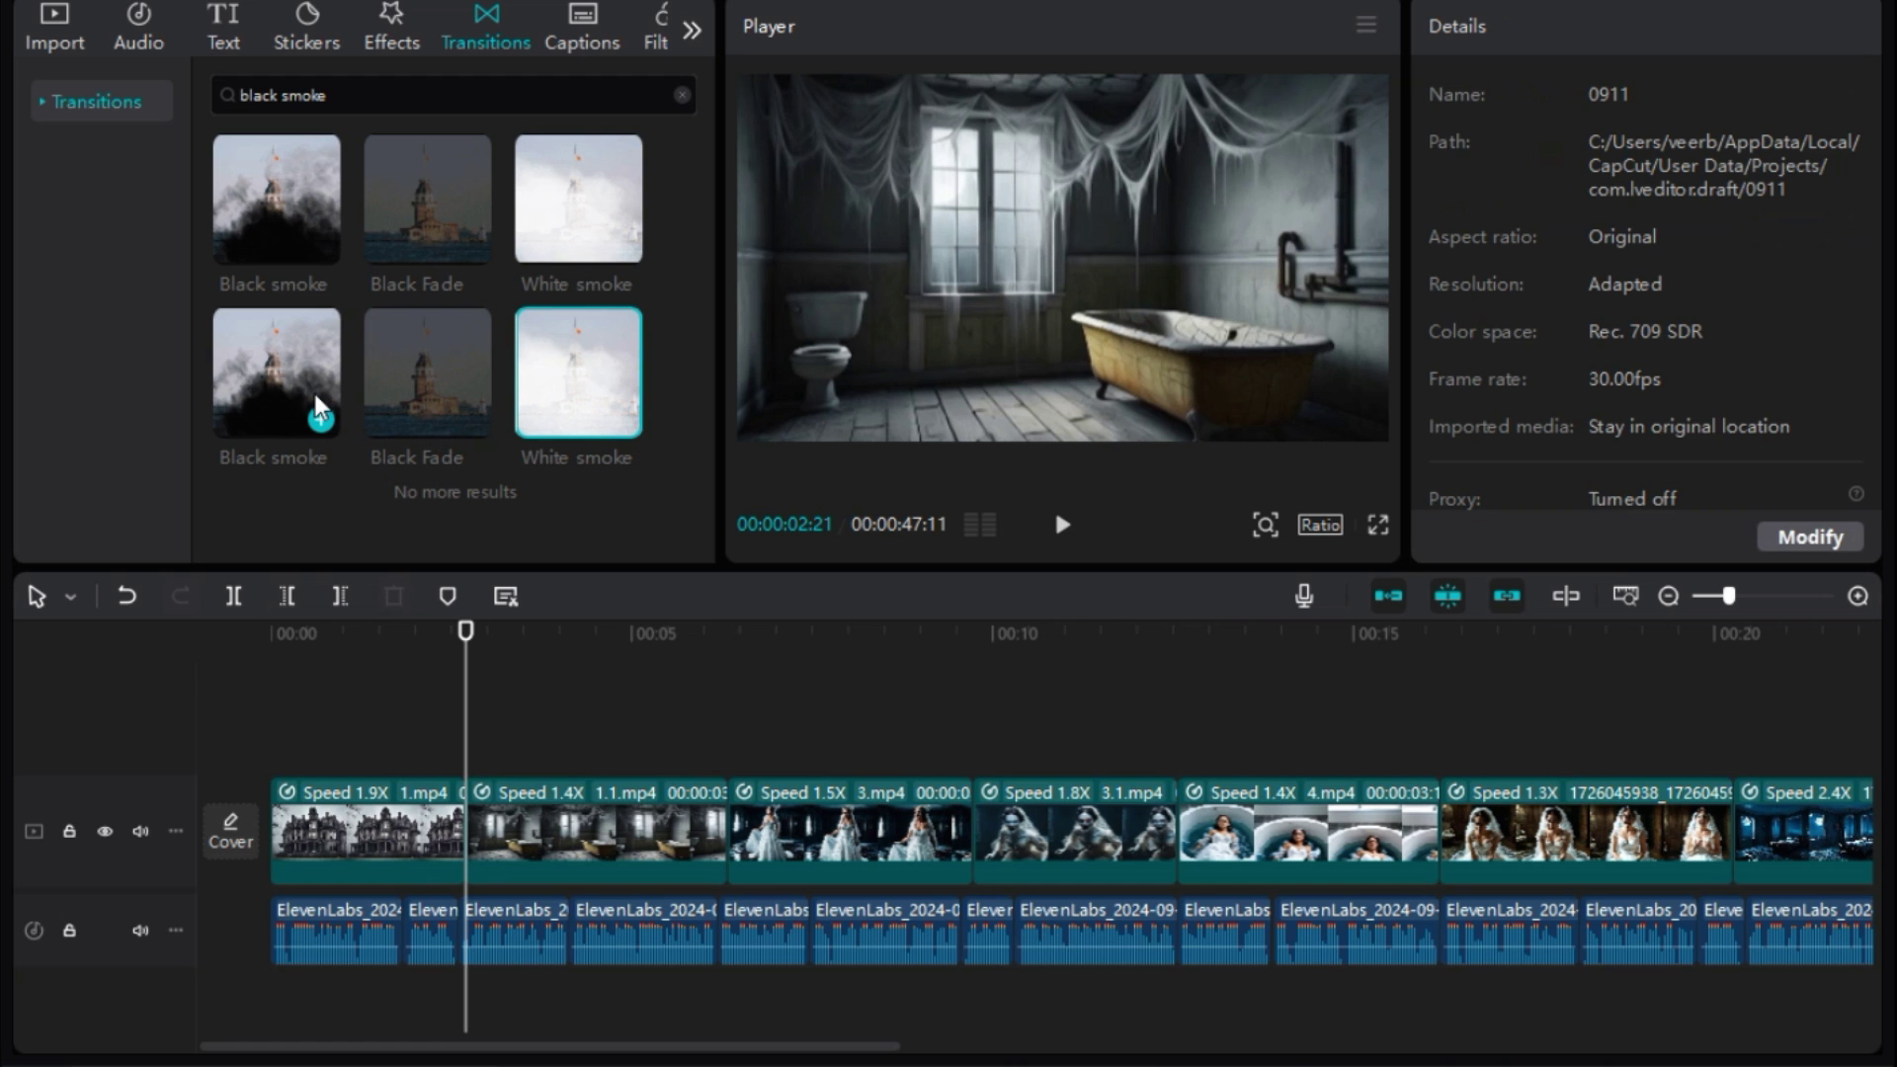
{"action": "left_click", "coordinate": [321, 419]}
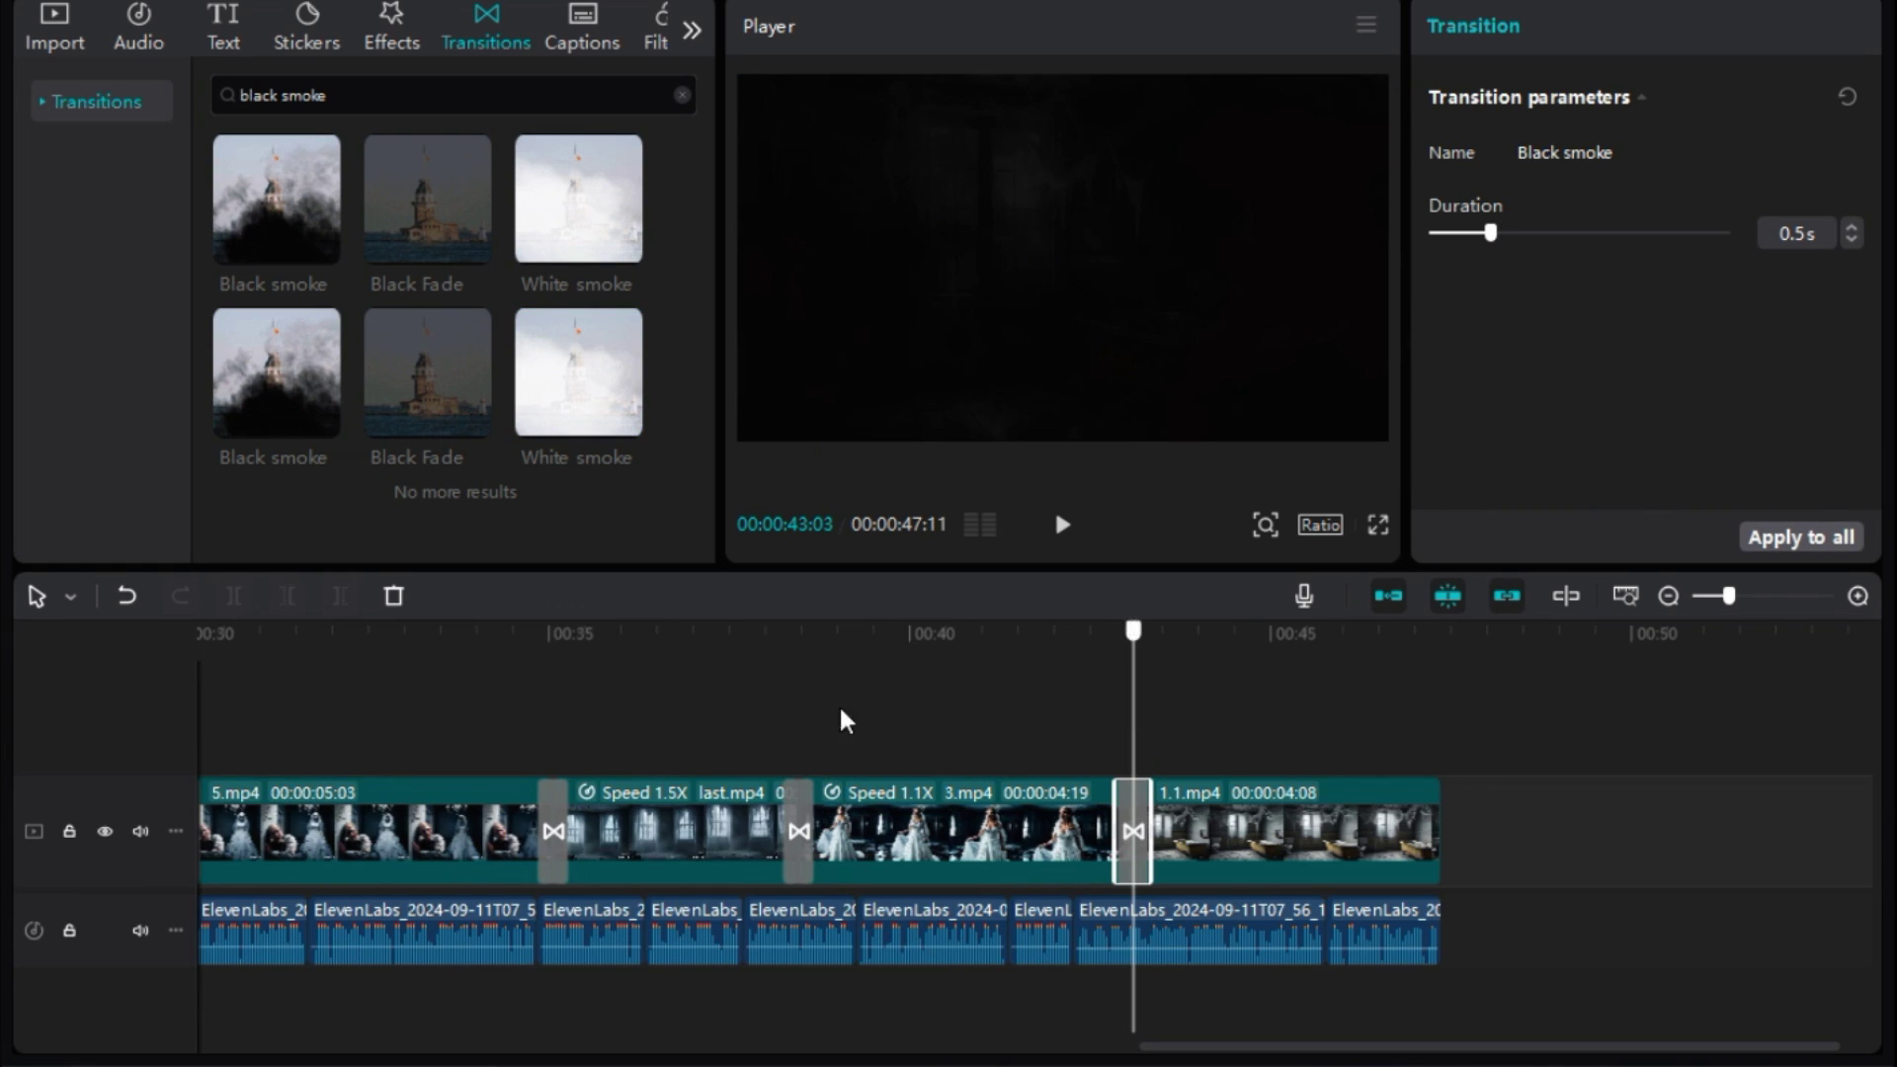
- Apply the Lightning Crack nature effect to 1.mp4 and add special effects to other scene clips
{"action": "key", "text": "Home"}
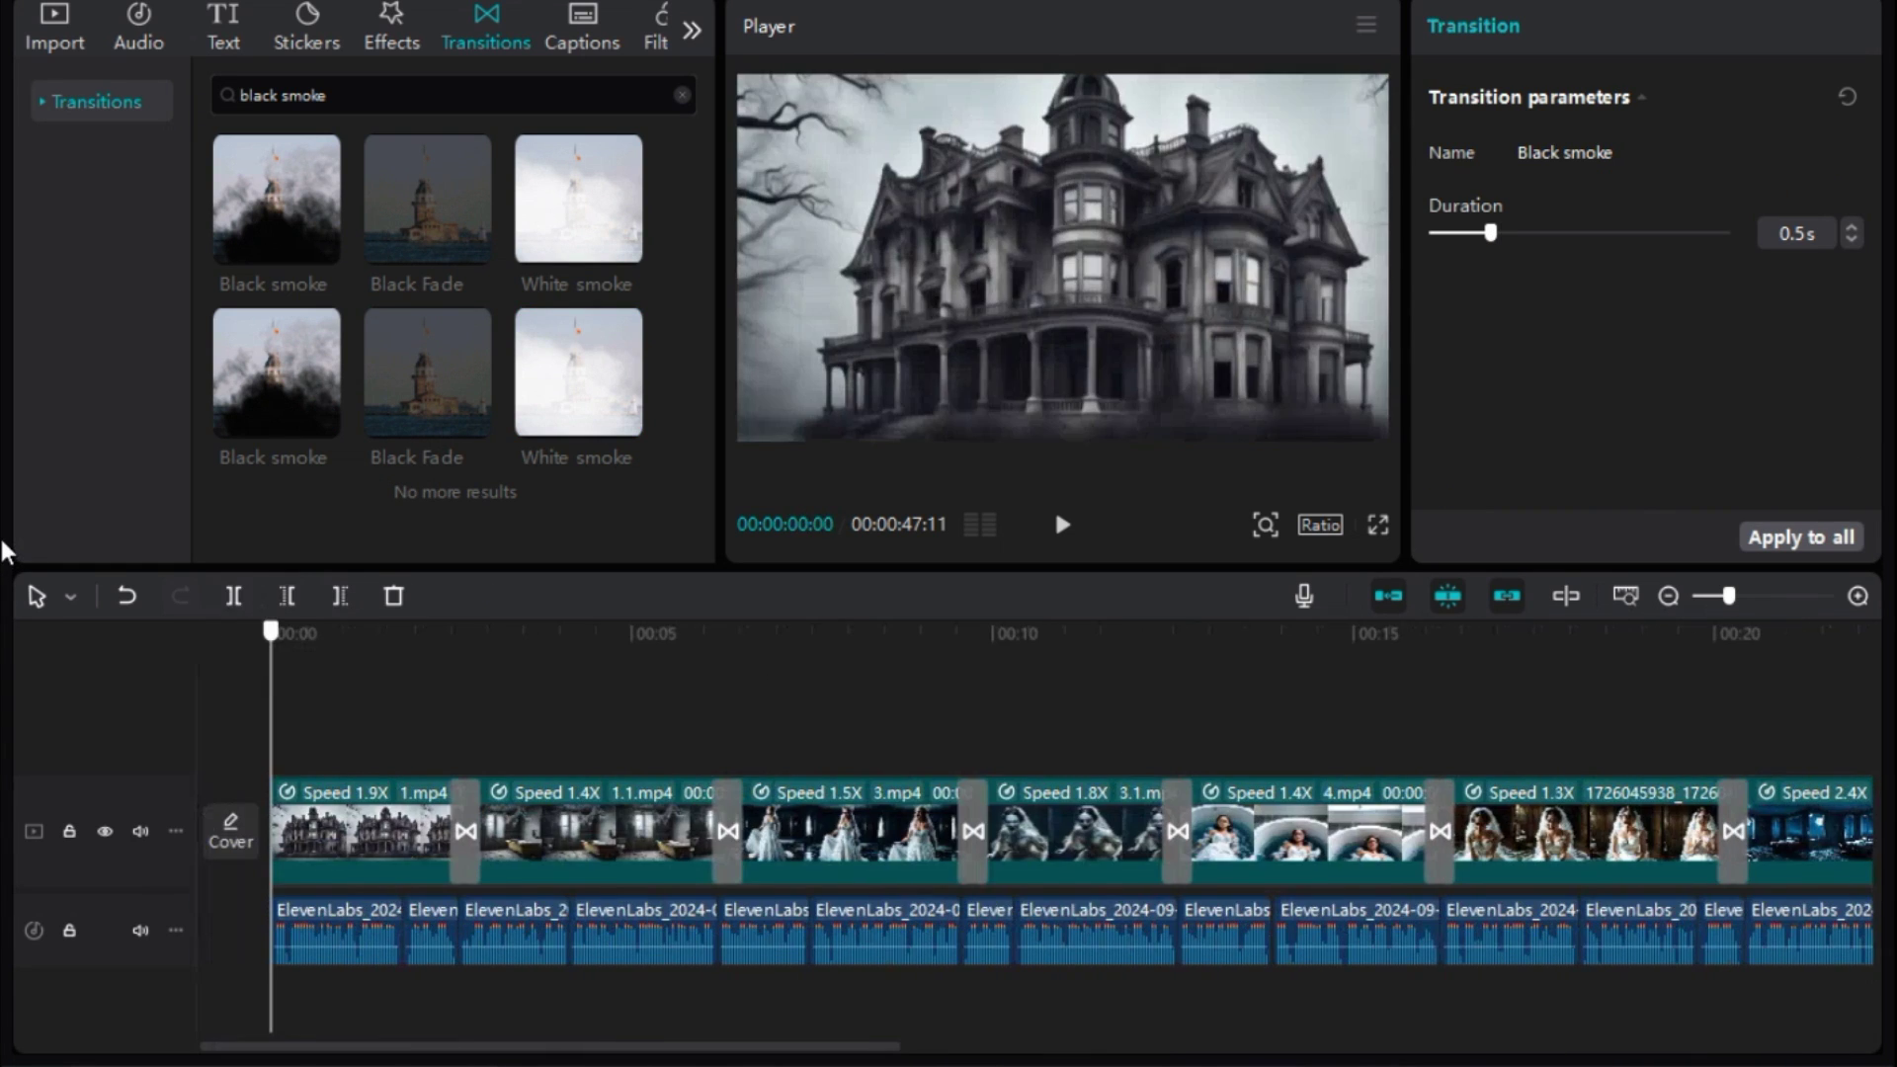
{"action": "left_click", "coordinate": [421, 44]}
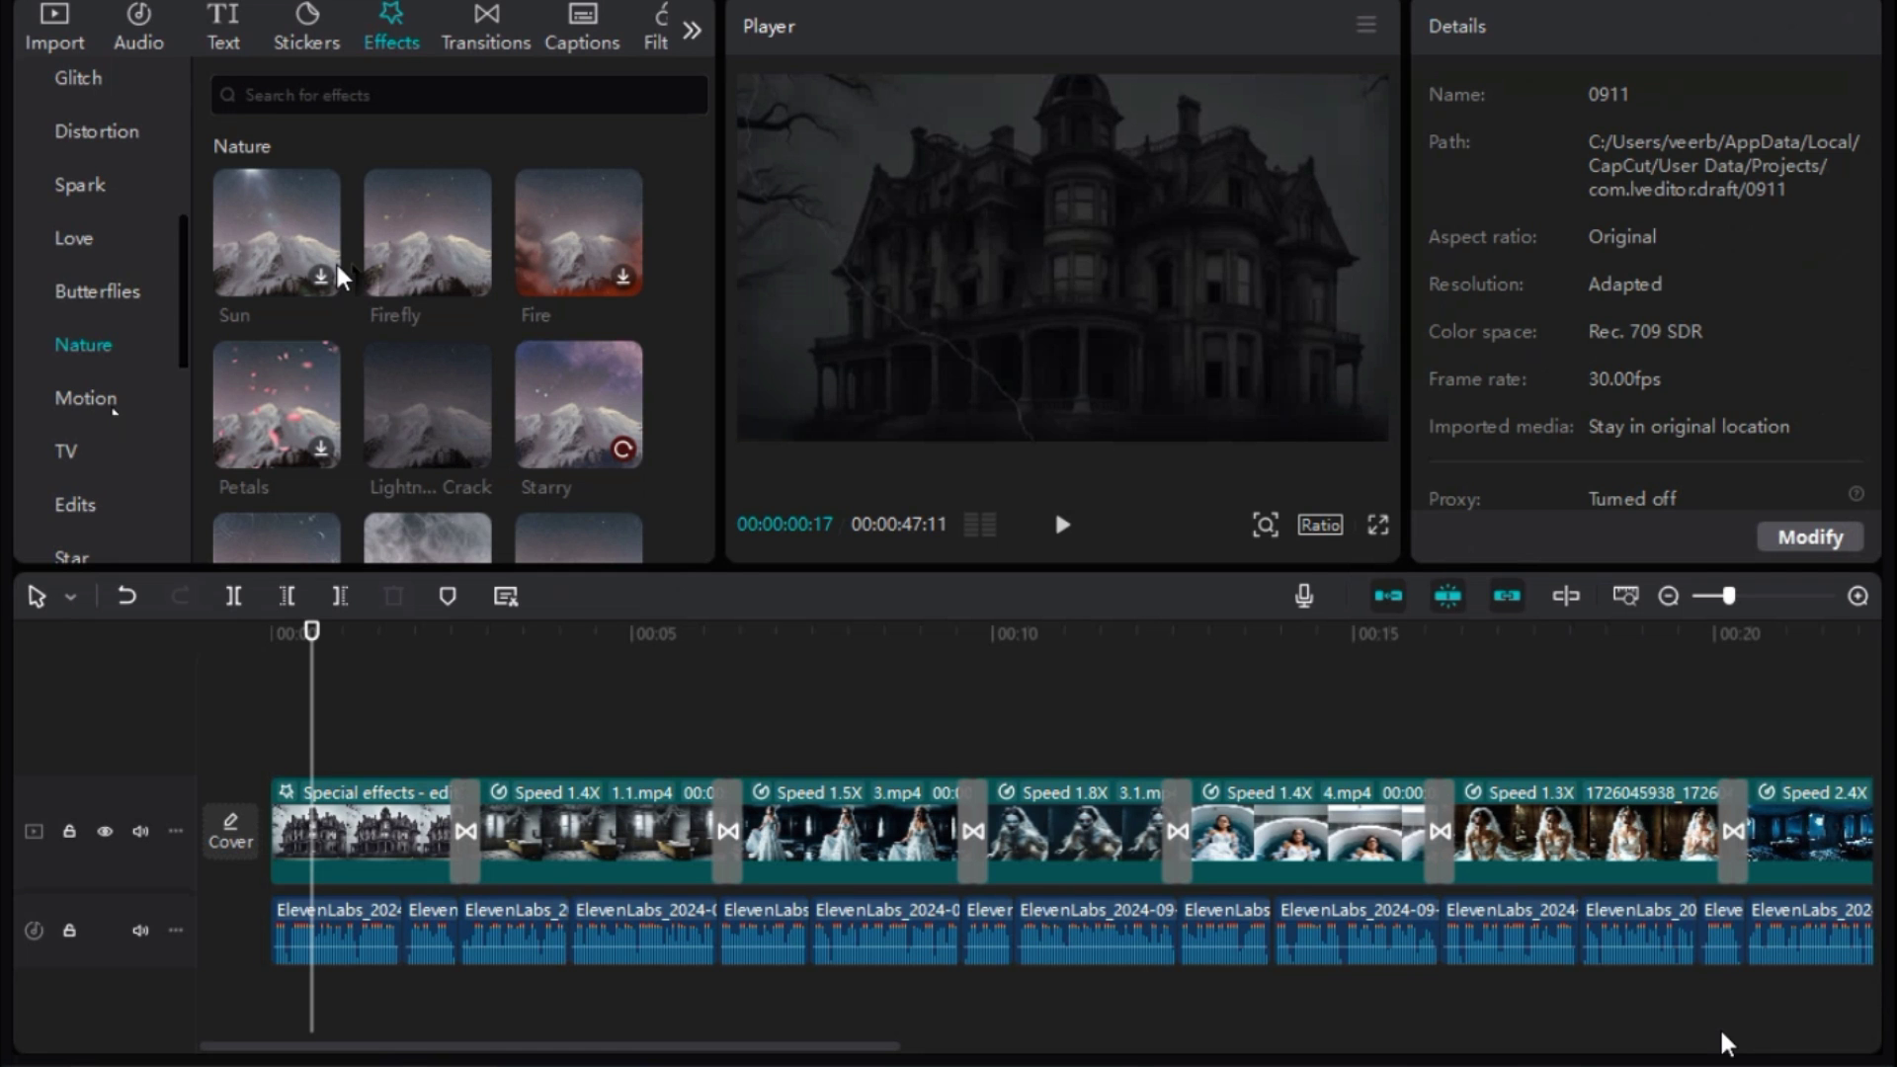
{"action": "left_click_drag", "start_coordinate": [277, 331], "coordinate": [1559, 754]}
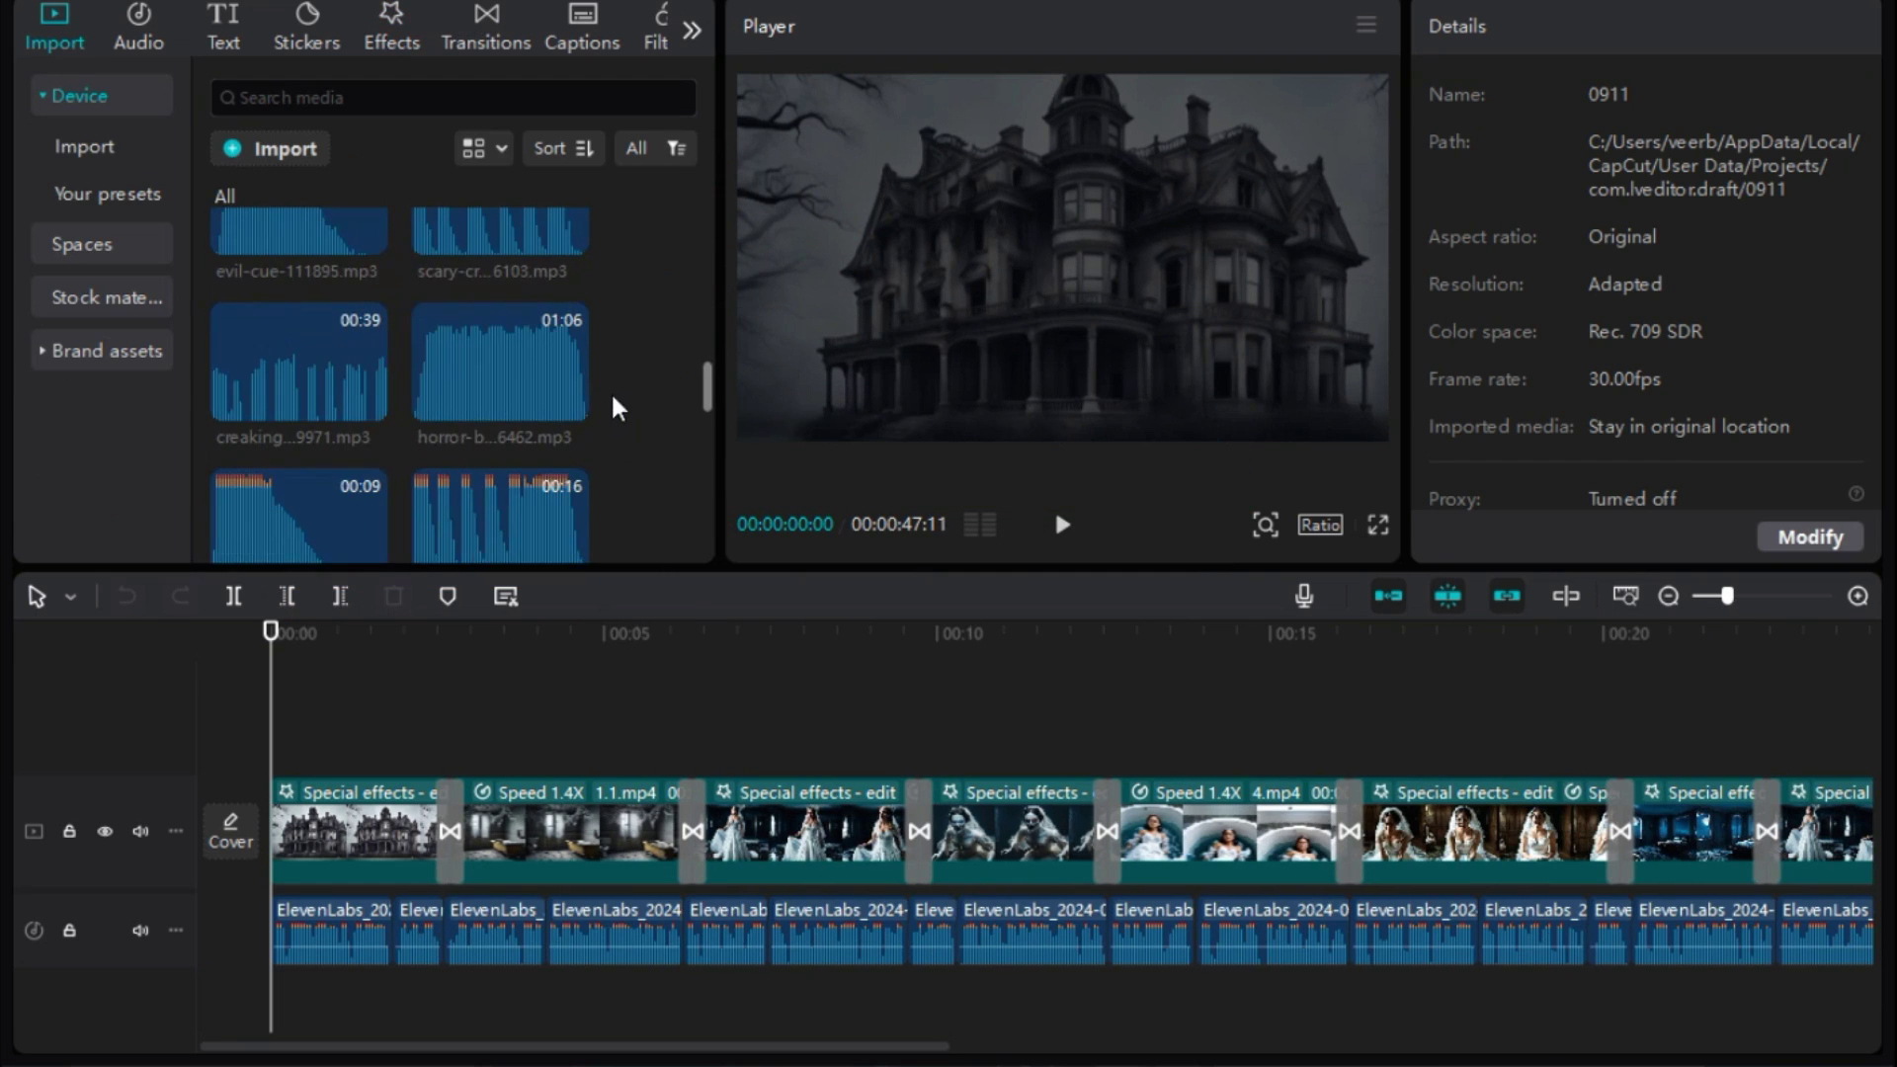
- Look through the imported sound effects in the project media for one that suits the opening scene
{"action": "scroll", "coordinate": [483, 409], "scroll_direction": "up", "scroll_amount": 3}
{"action": "scroll", "coordinate": [449, 360], "scroll_direction": "down", "scroll_amount": 10}
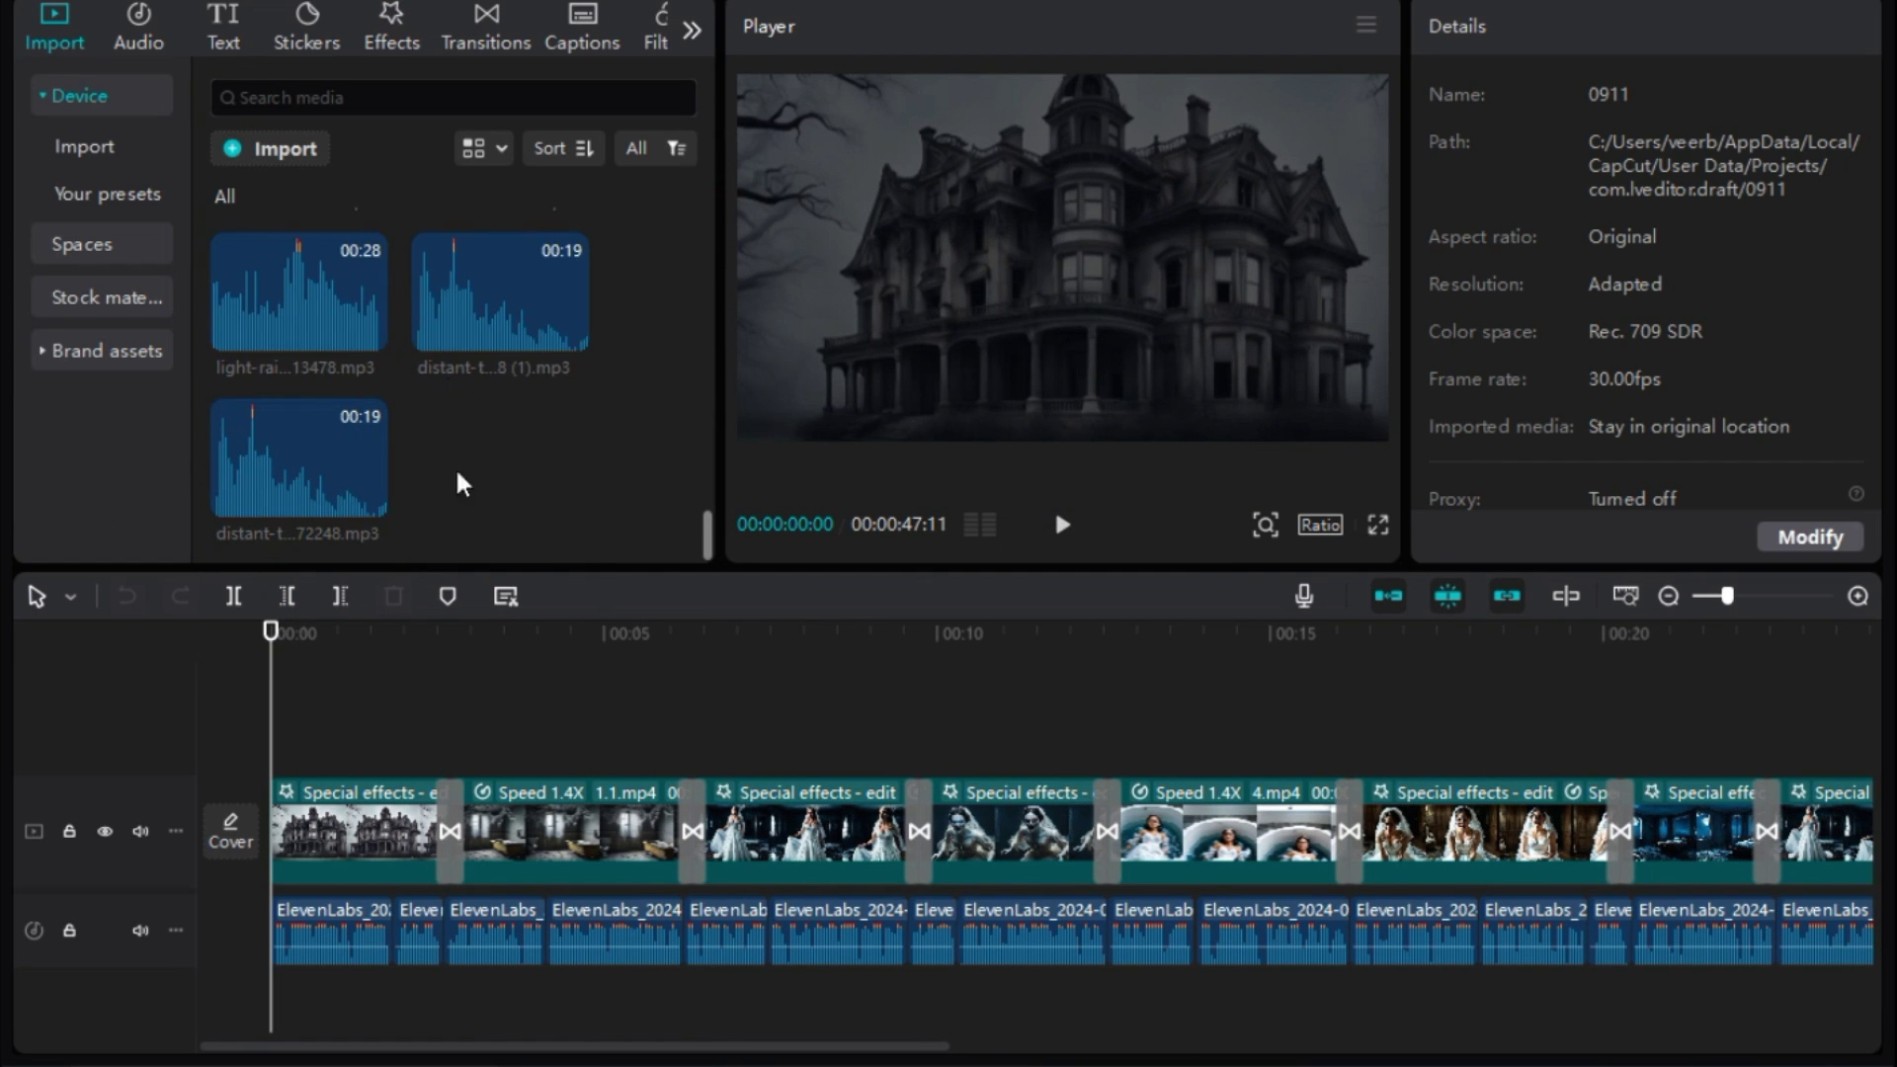
{"action": "scroll", "coordinate": [452, 514], "scroll_direction": "up", "scroll_amount": 5}
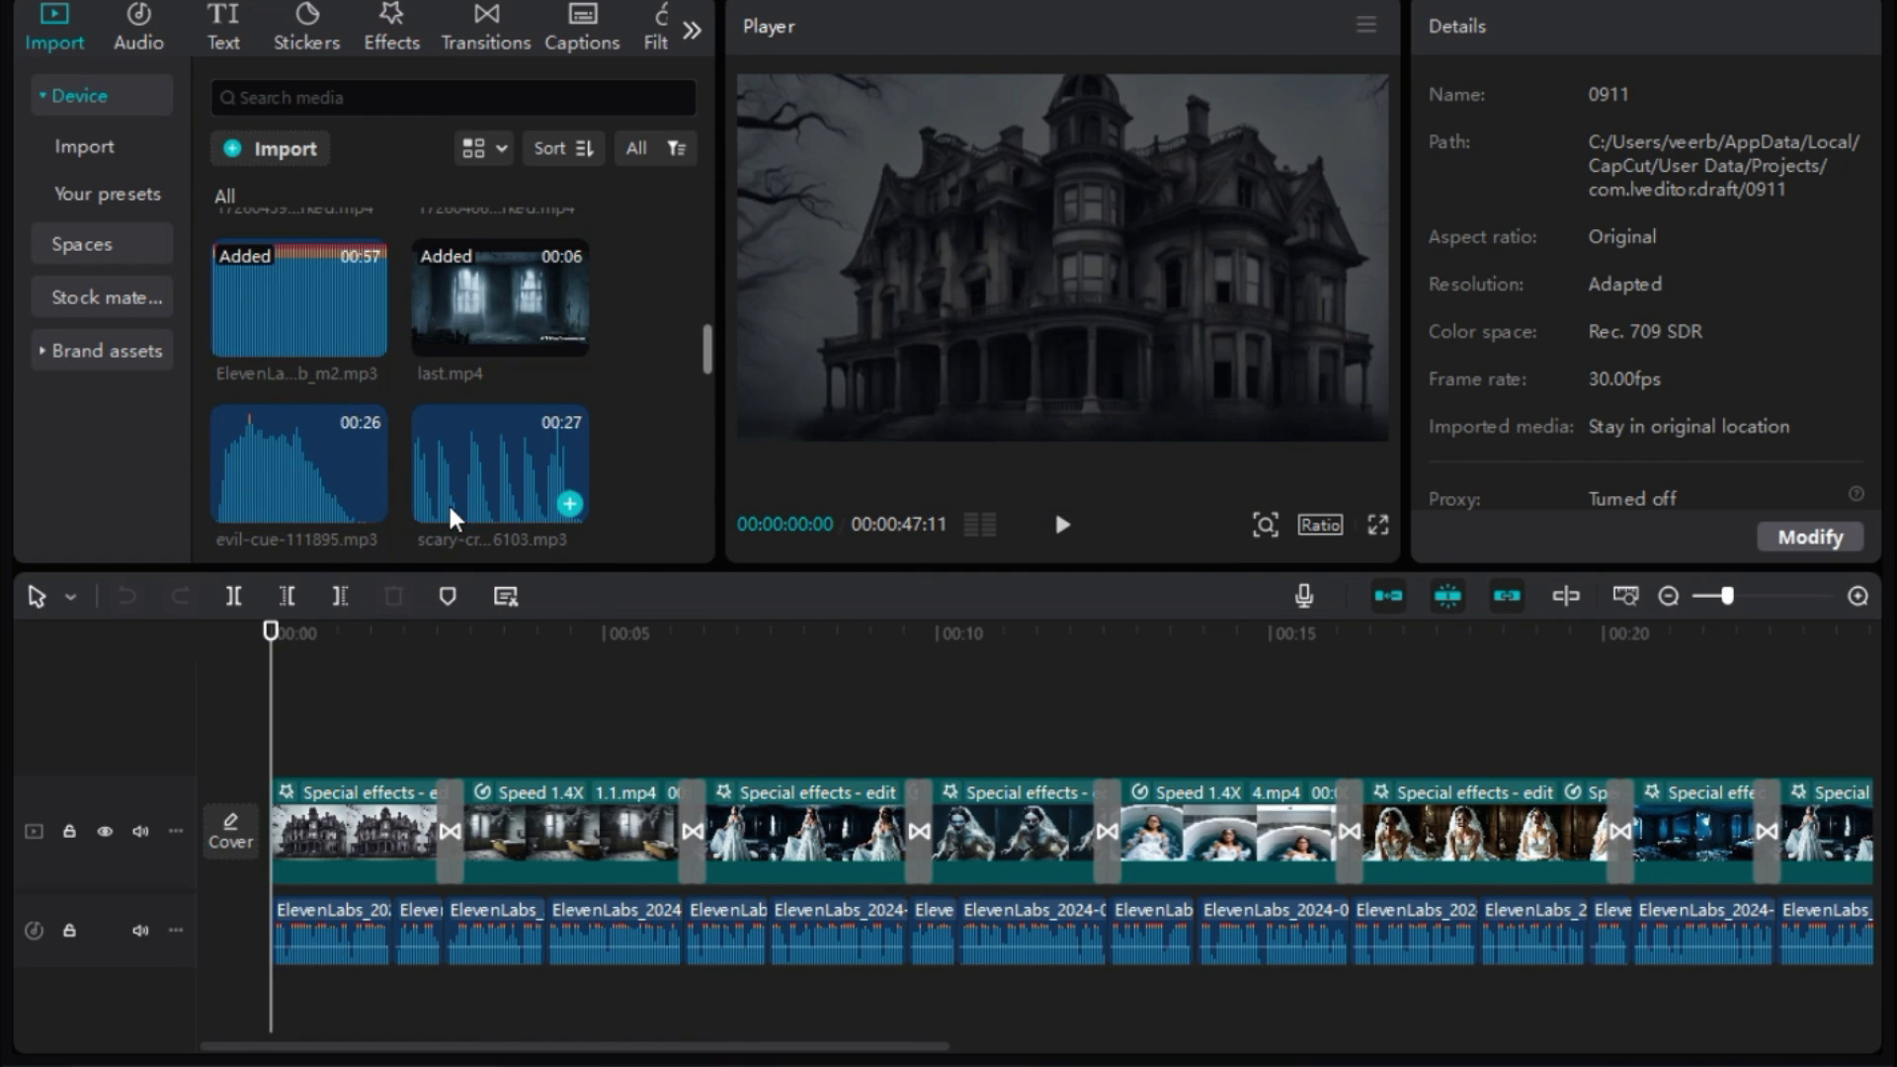